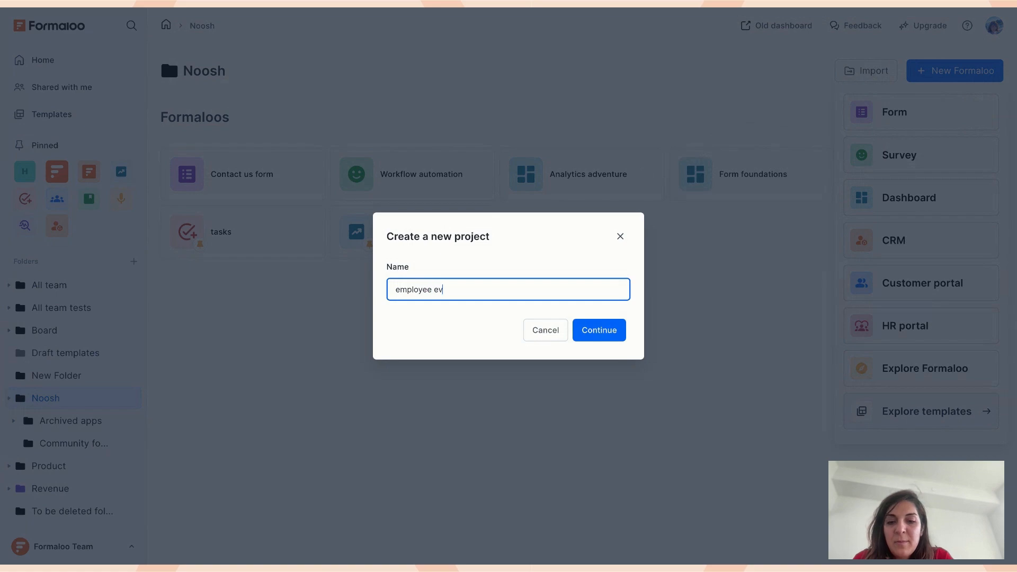
- Create the project under the name "employee eval" and open its new form for editing
{"action": "left_click", "coordinate": [601, 332]}
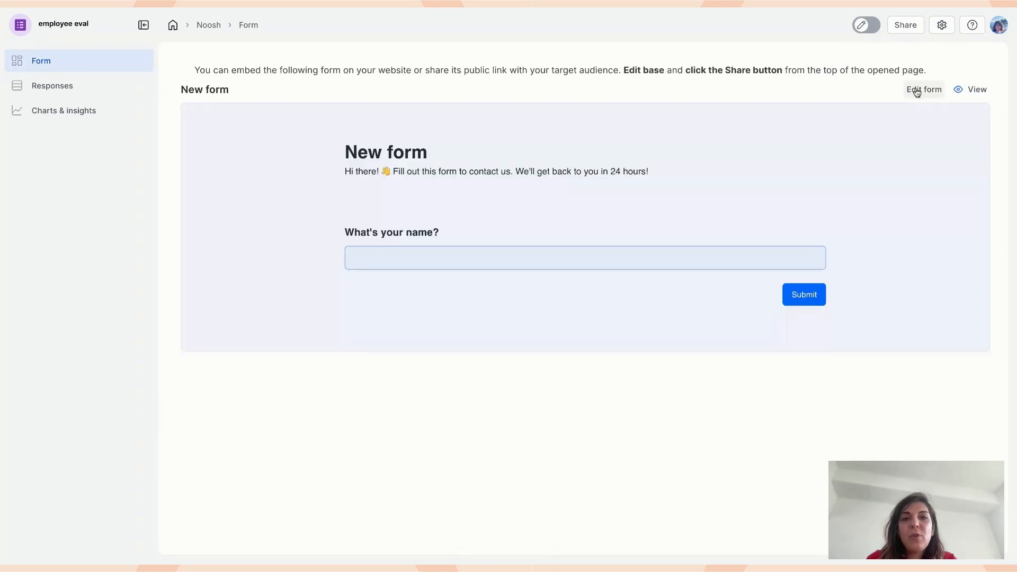
{"action": "left_click", "coordinate": [915, 90]}
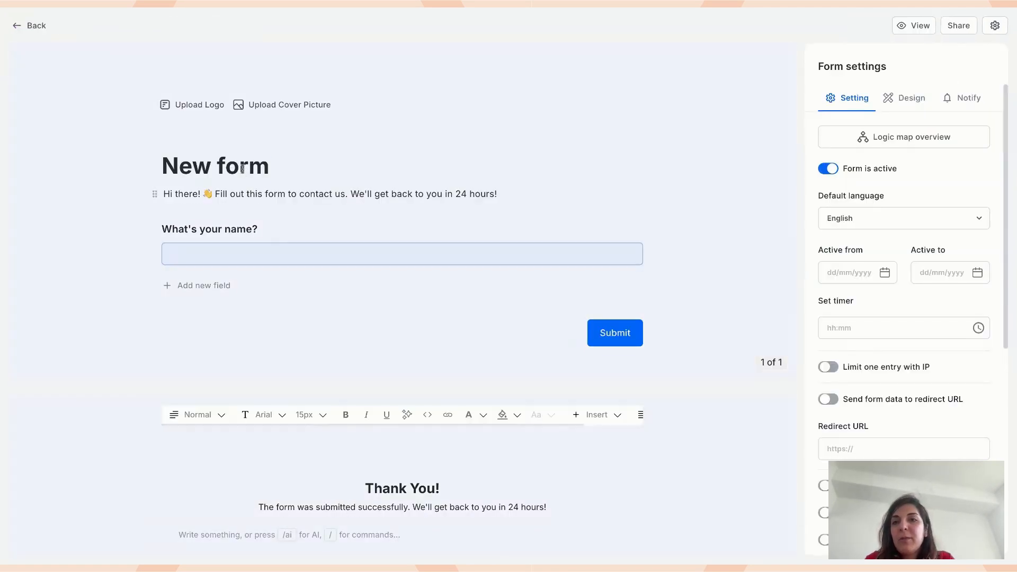
- Title the form "Employee evaluation form" and remove the default description beneath the title
{"action": "triple_click", "coordinate": [242, 170]}
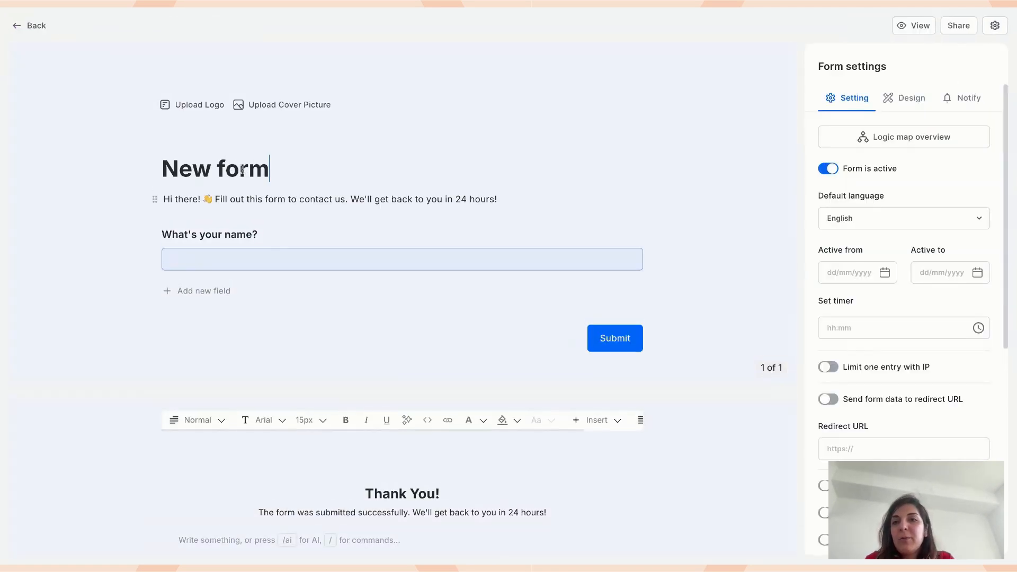
{"action": "type", "text": "Employee"}
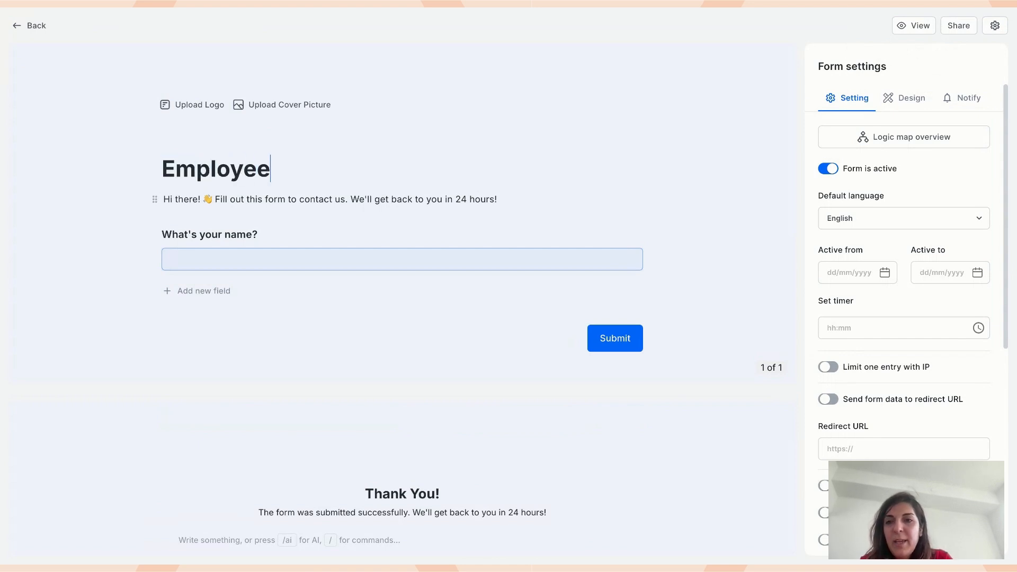
{"action": "type", "text": " evaluati"}
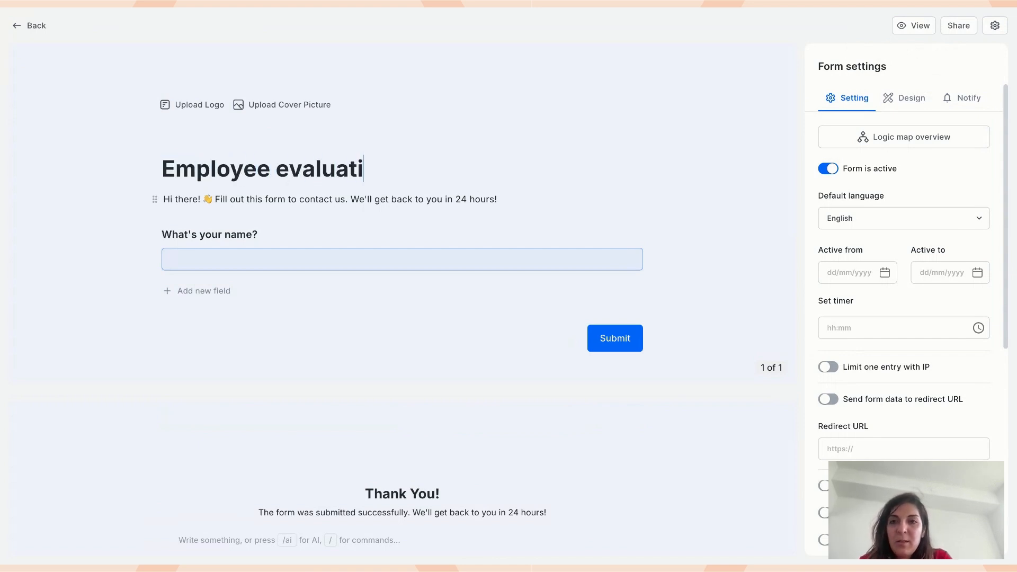
{"action": "type", "text": "on system"}
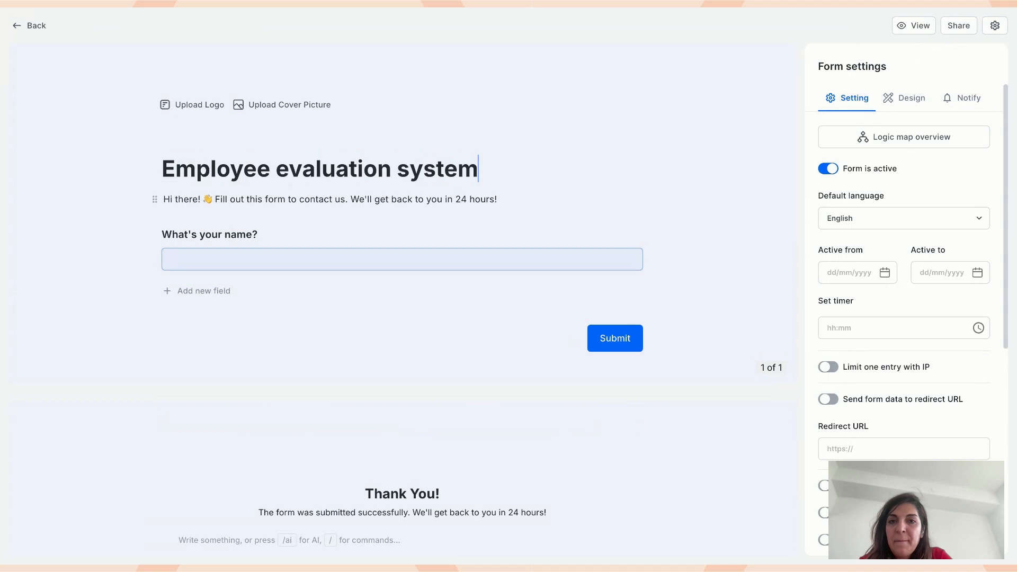
{"action": "triple_click", "coordinate": [202, 200]}
{"action": "key", "text": "BackSpace"}
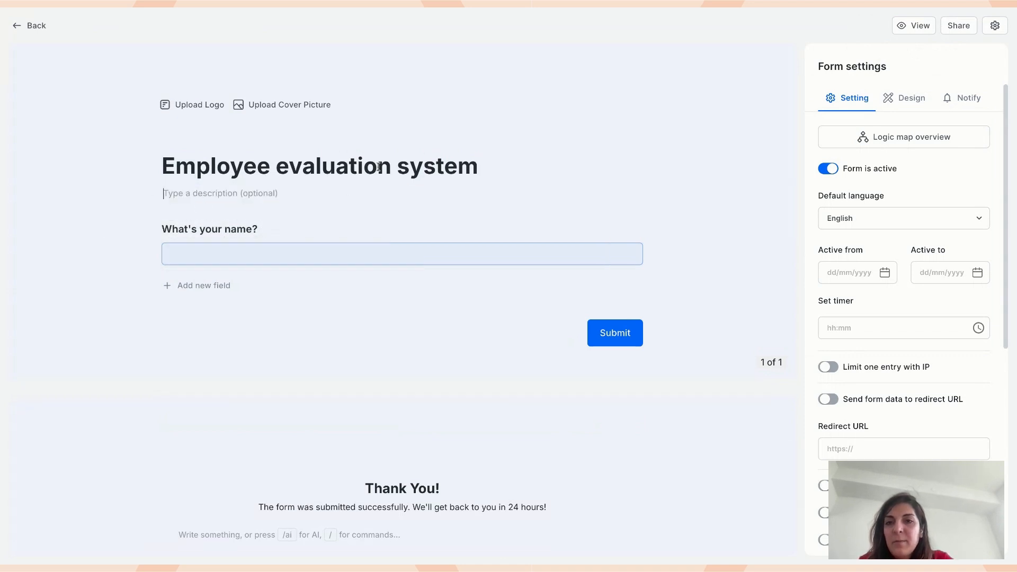
{"action": "left_click", "coordinate": [478, 168]}
{"action": "left_click", "coordinate": [389, 169]}
{"action": "key", "text": "shift+End"}
{"action": "key", "text": "BackSpace"}
{"action": "type", "text": "form"}
- Rename the form's existing name question to "Employee name"
{"action": "left_click", "coordinate": [267, 231]}
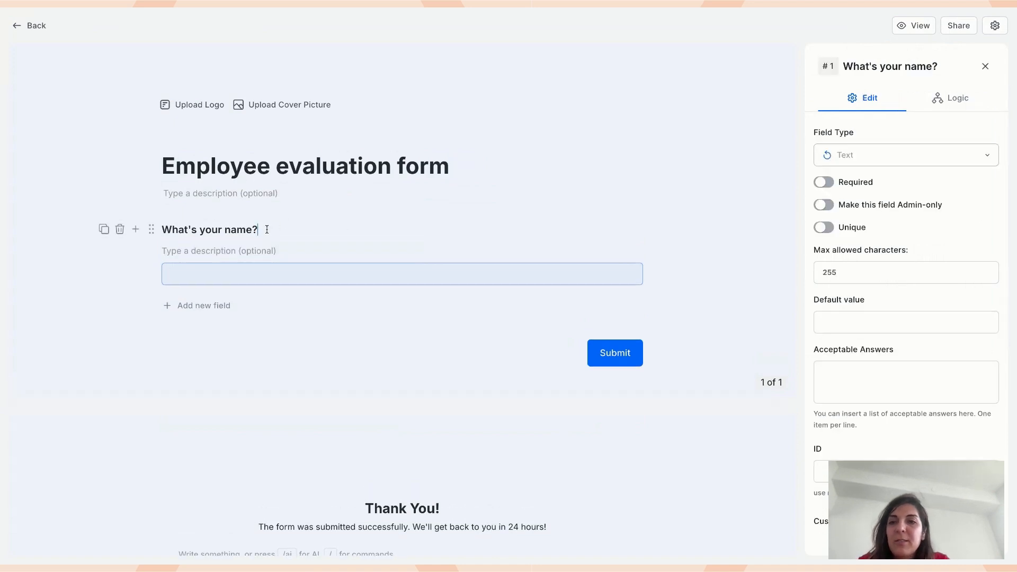
{"action": "key", "text": "ctrl+a"}
{"action": "type", "text": "Employee name"}
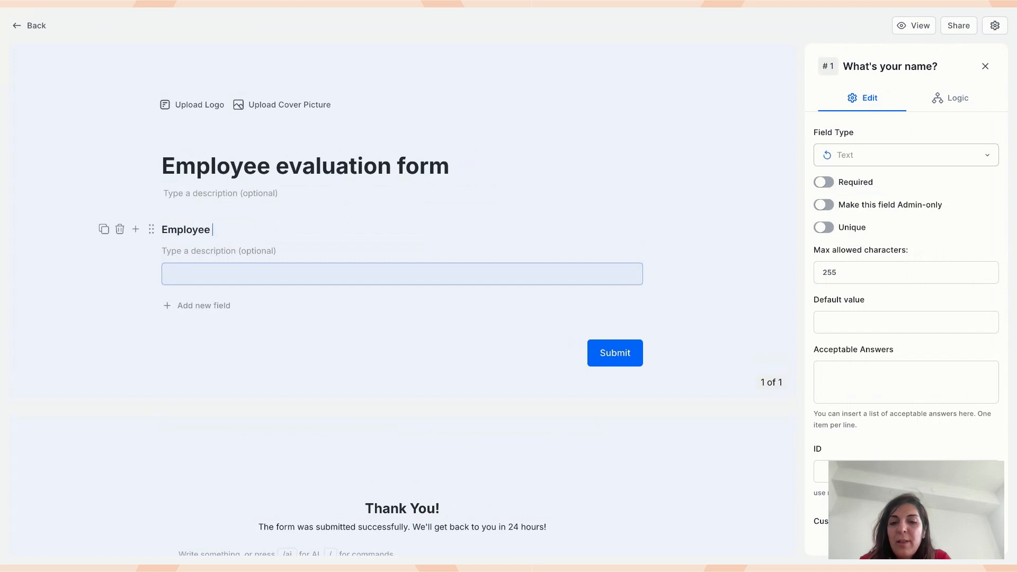
{"action": "left_click", "coordinate": [41, 329]}
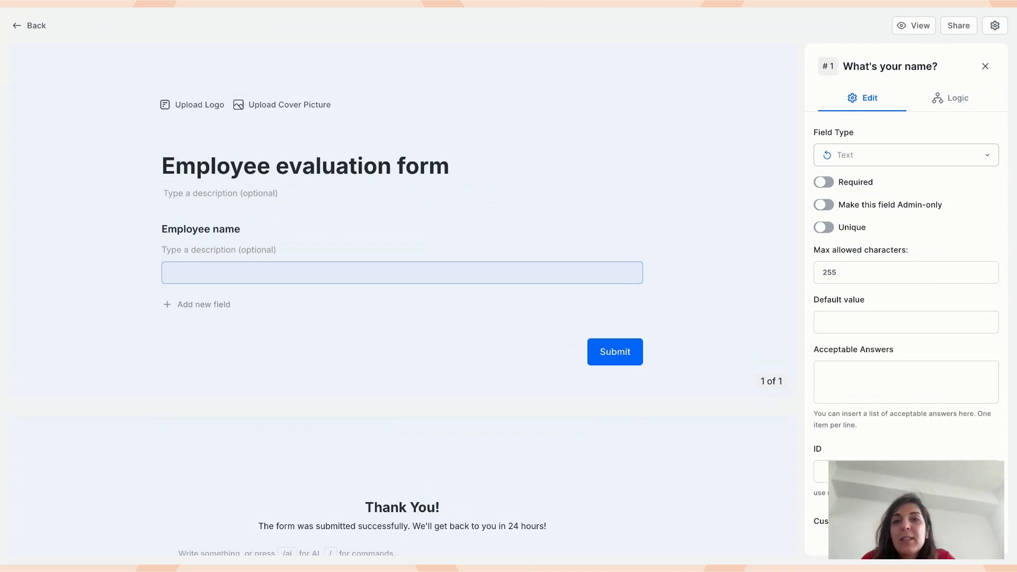
- Add a Score (NPS) field below Employee name and title it "Performance rating"
{"action": "left_click", "coordinate": [140, 230]}
{"action": "type", "text": "sco"}
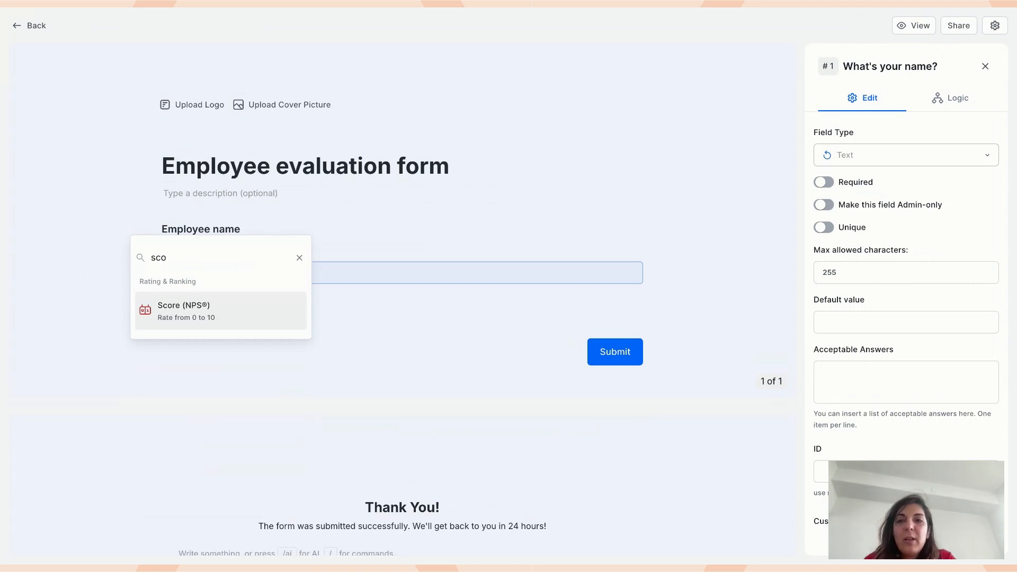
{"action": "key", "text": "Return"}
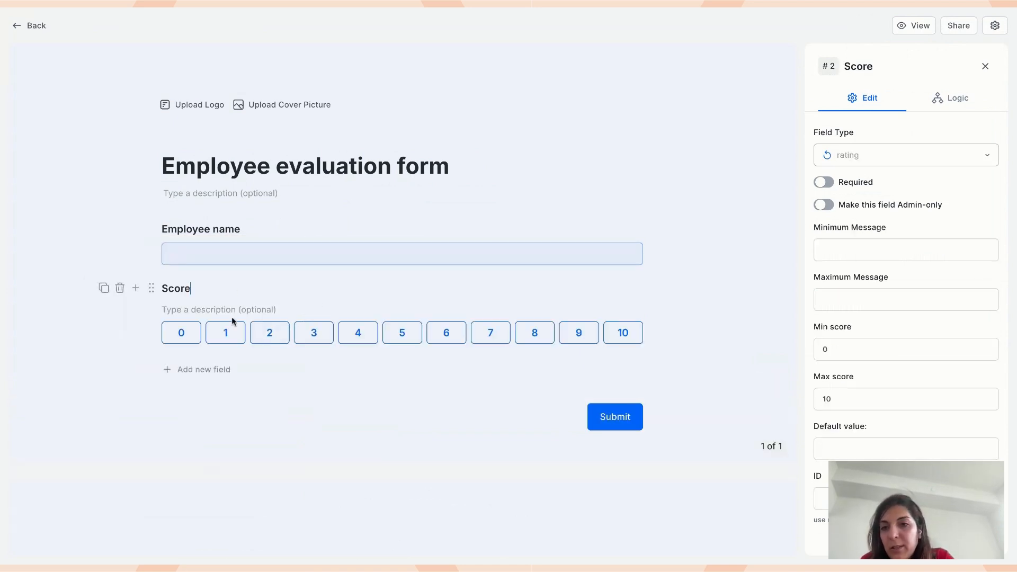
{"action": "double_click", "coordinate": [182, 288]}
{"action": "type", "text": "Pe"}
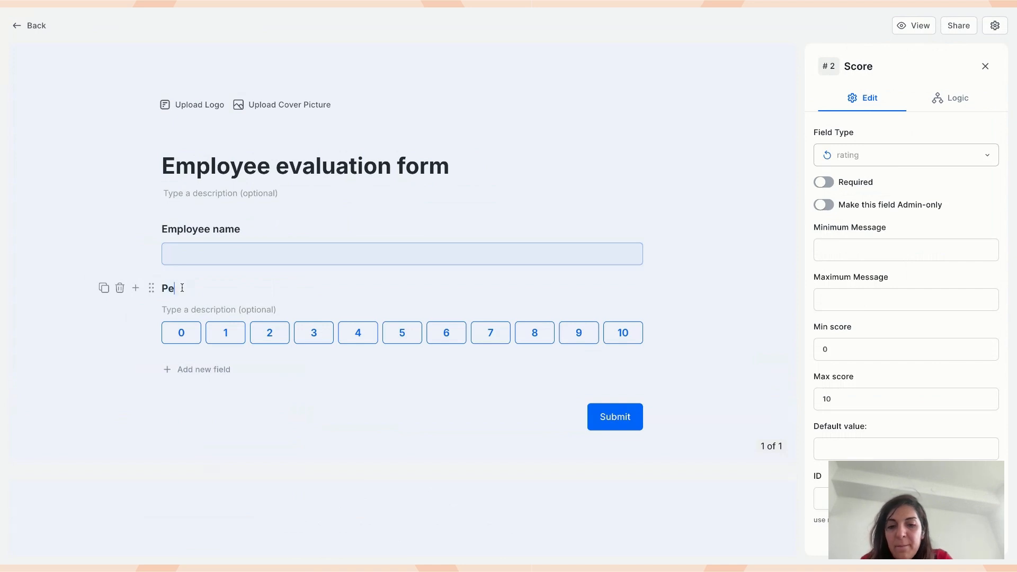
{"action": "type", "text": "rformance"}
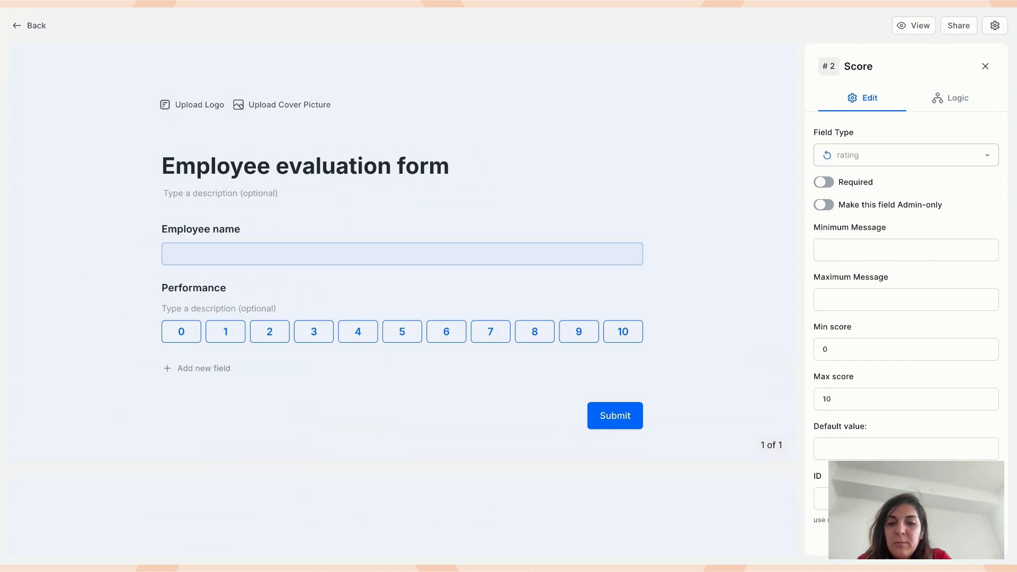
{"action": "left_click", "coordinate": [248, 284]}
{"action": "type", "text": "rating"}
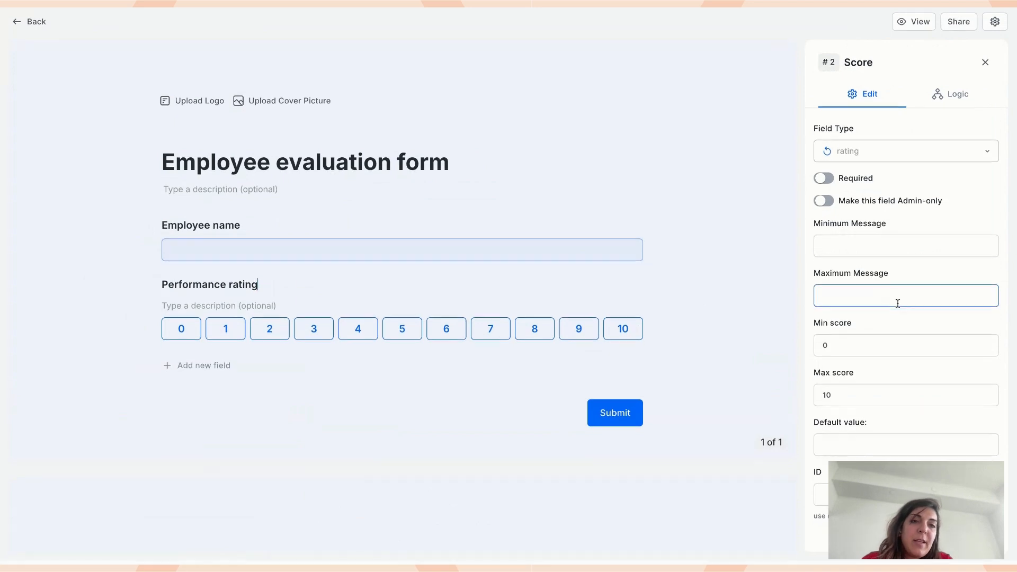
- Set the Performance rating field's minimum score to 1 and maximum score to 5
{"action": "left_click", "coordinate": [822, 358]}
{"action": "double_click", "coordinate": [824, 350]}
{"action": "type", "text": "1"}
{"action": "left_click", "coordinate": [825, 400]}
{"action": "double_click", "coordinate": [825, 400]}
{"action": "type", "text": "5"}
{"action": "left_click", "coordinate": [848, 377]}
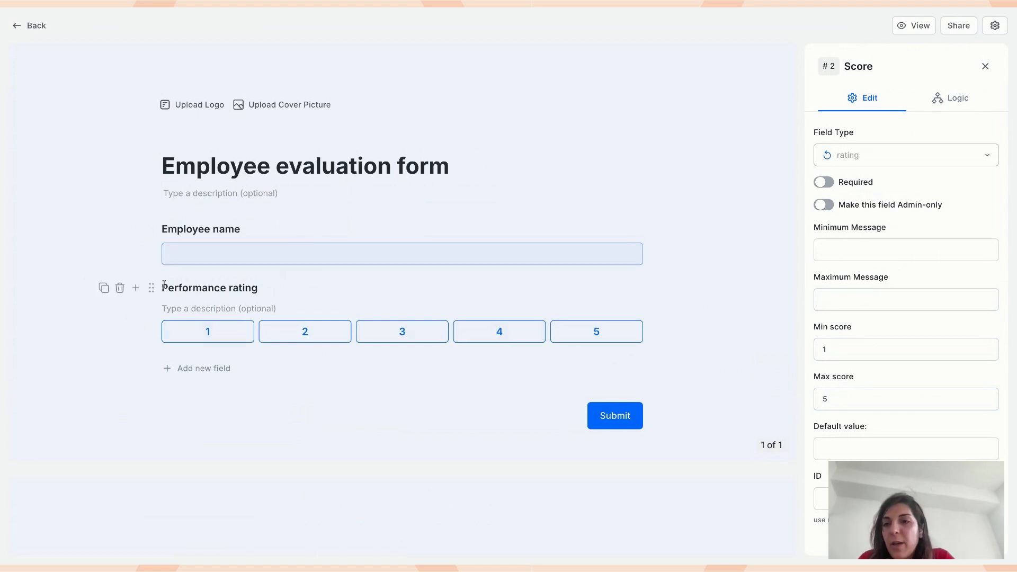
- Add a Rating (CSAT) field below Performance rating and title it "Goals Achievement Score"
{"action": "left_click", "coordinate": [133, 289]}
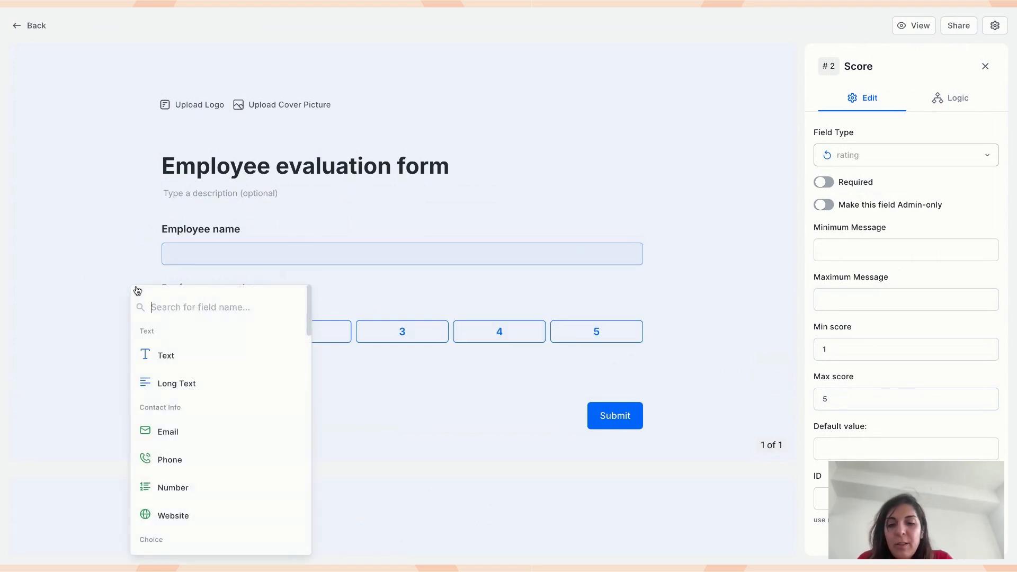
{"action": "type", "text": "cs"}
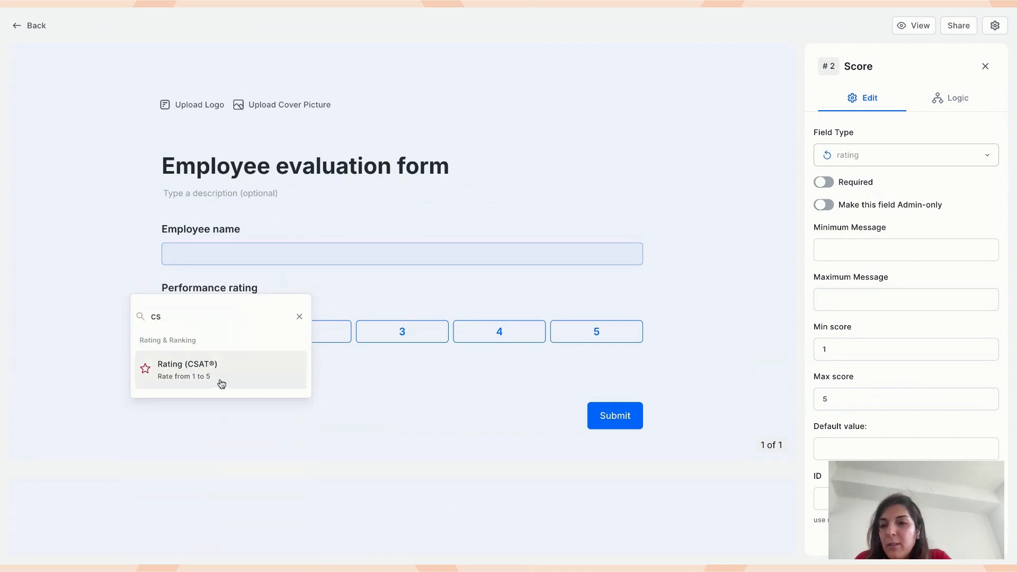
{"action": "left_click", "coordinate": [202, 375]}
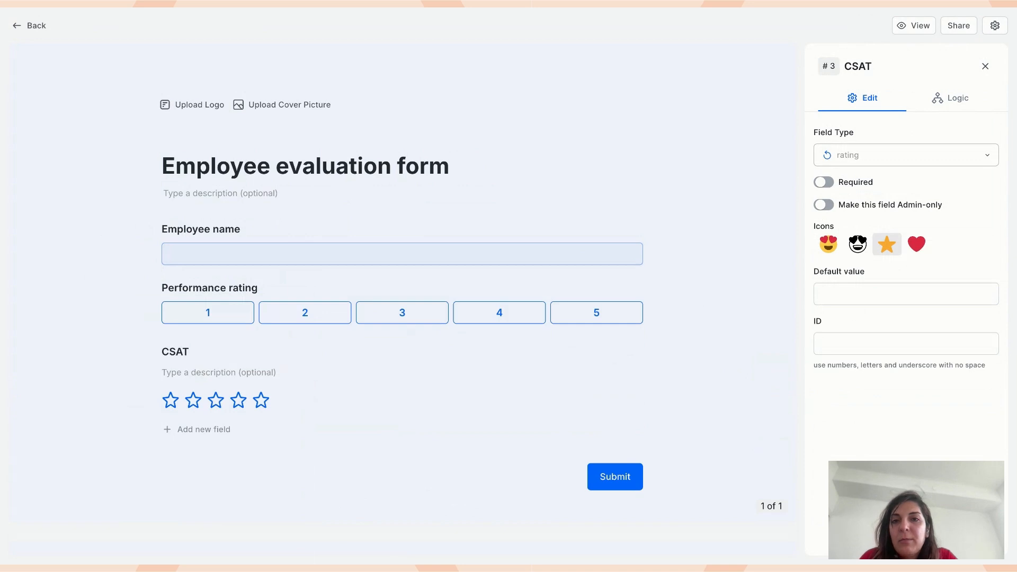
{"action": "double_click", "coordinate": [195, 353]}
{"action": "type", "text": "Goals Achievement Score"}
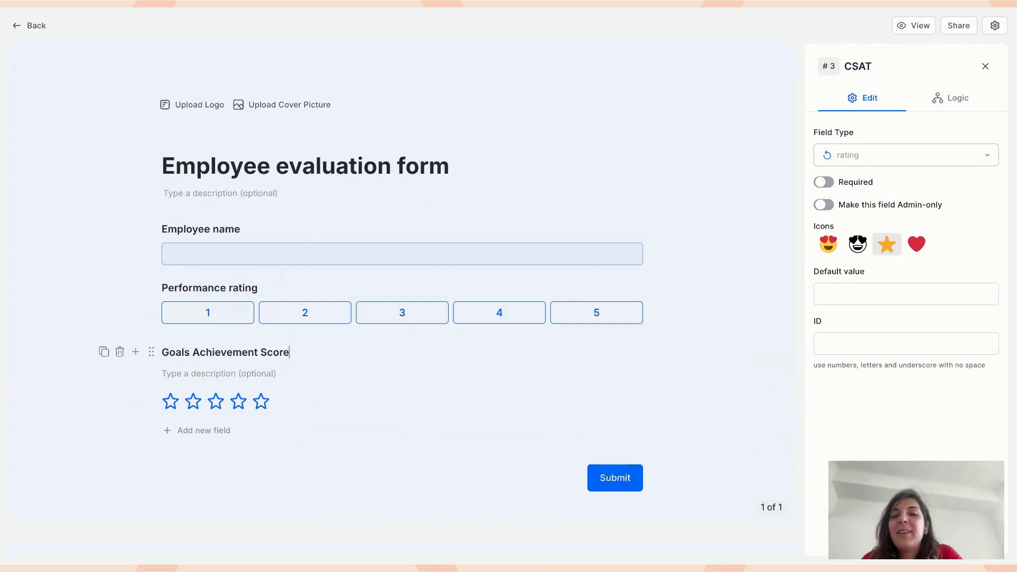
{"action": "left_click", "coordinate": [127, 388]}
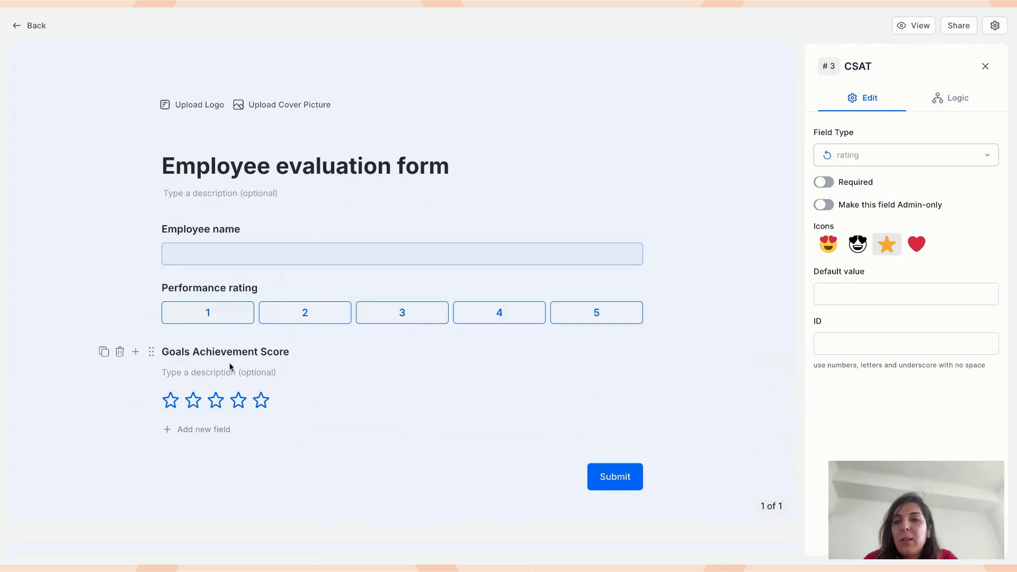
- Add another Rating (CSAT) field below Goals Achievement Score and title it "Overall Performance"
{"action": "scroll", "coordinate": [229, 366], "scroll_direction": "down", "scroll_amount": 2}
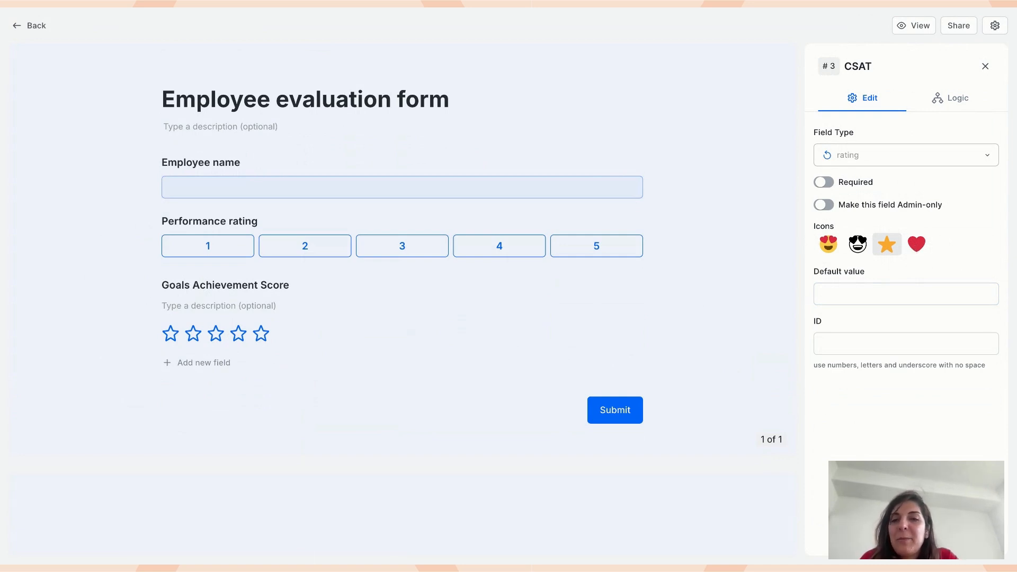
{"action": "left_click", "coordinate": [144, 290]}
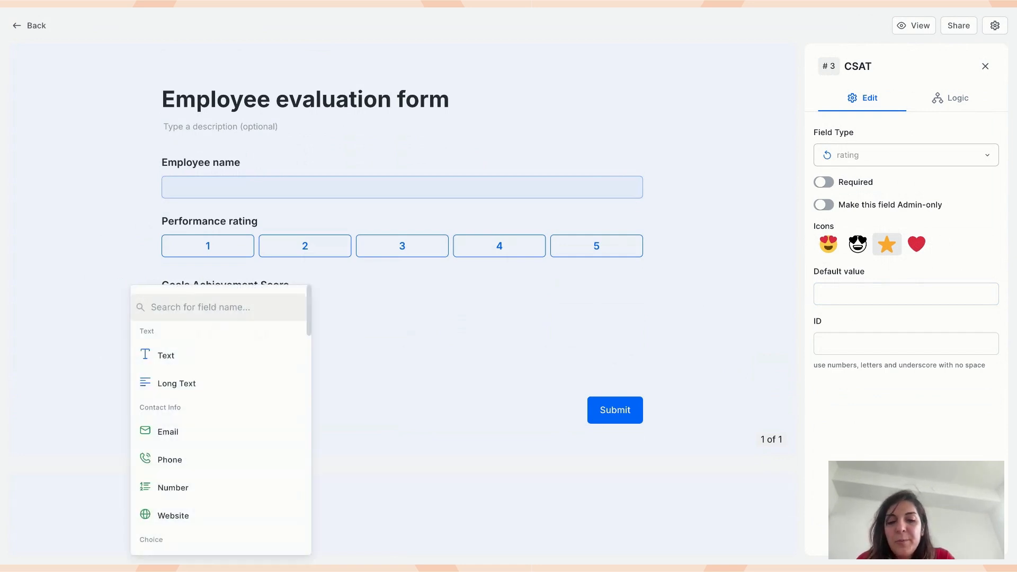
{"action": "type", "text": "rat"}
{"action": "left_click", "coordinate": [205, 373]}
{"action": "left_click", "coordinate": [206, 368]}
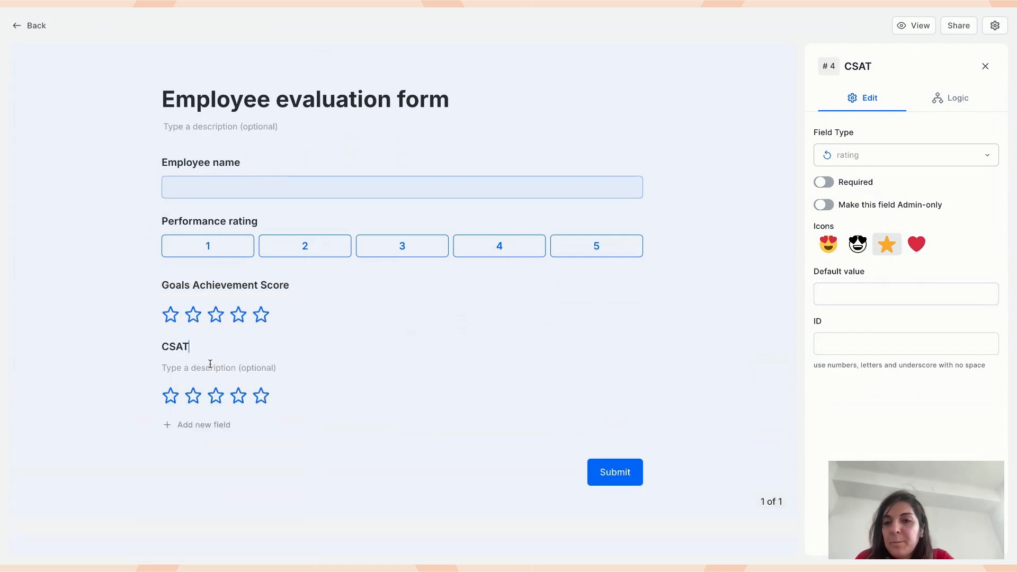
{"action": "type", "text": "Overall Performance"}
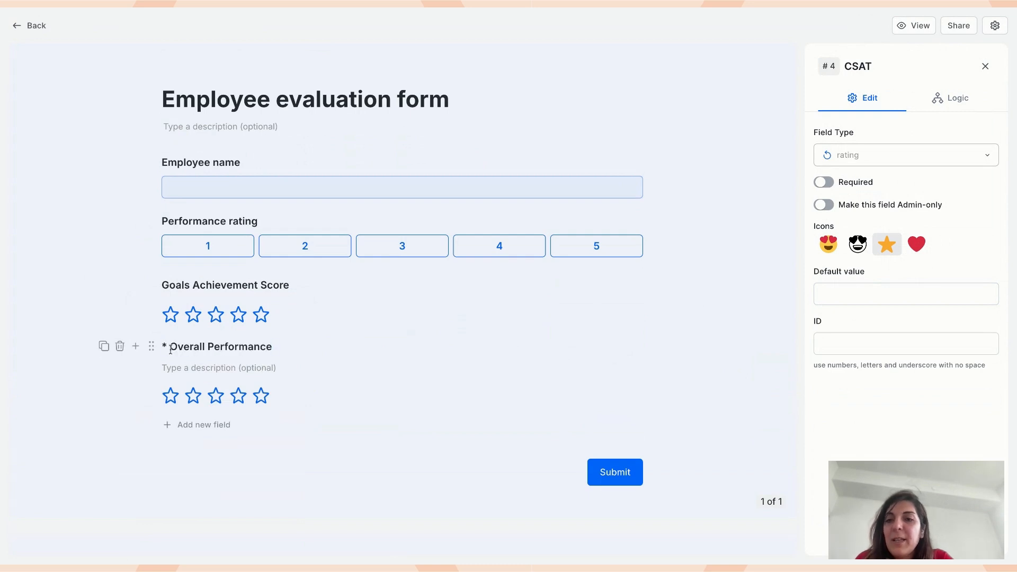
{"action": "key", "text": "BackSpace"}
{"action": "key", "text": "BackSpace"}
{"action": "left_click", "coordinate": [193, 396]}
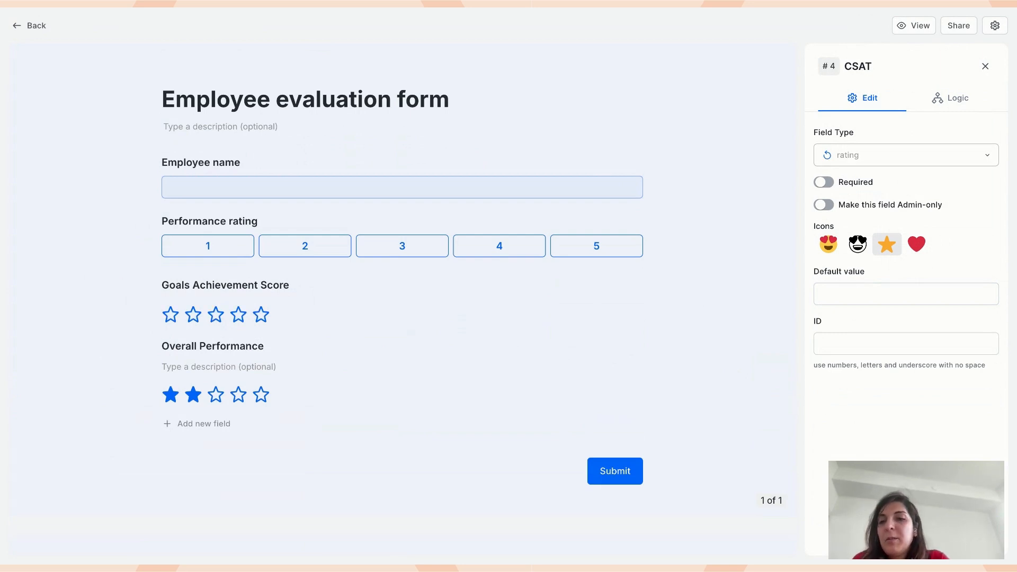
- Add a Long Text field below Overall Performance and title it "More comments on employee's performance"
{"action": "left_click", "coordinate": [140, 348]}
{"action": "left_click", "coordinate": [201, 374]}
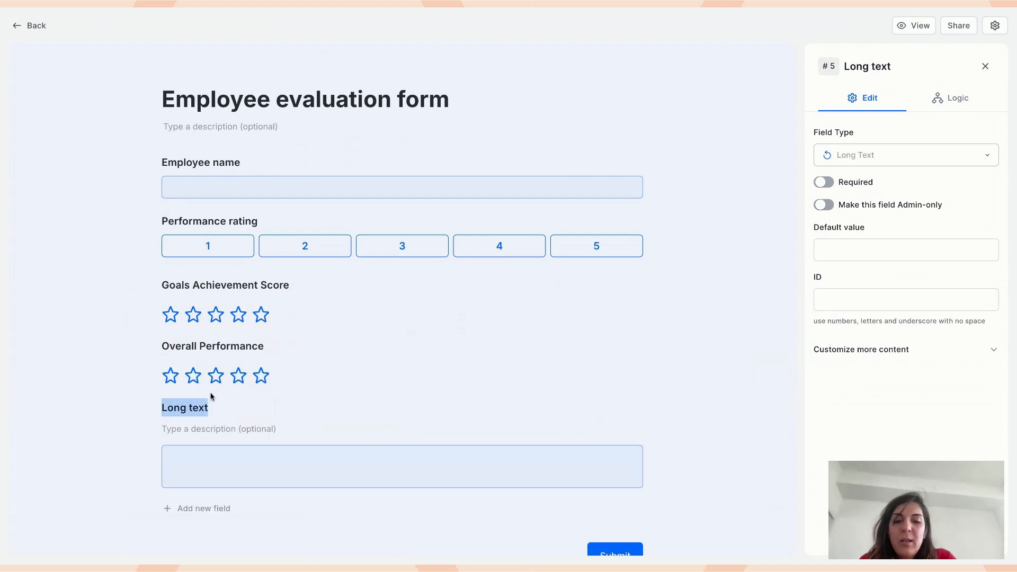
{"action": "type", "text": "Commen"}
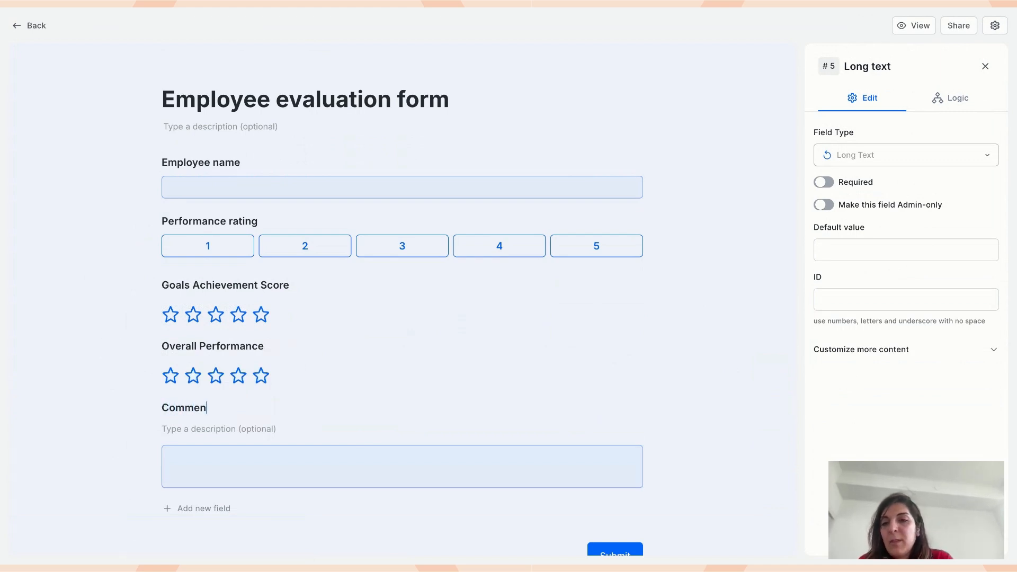
{"action": "type", "text": "ts"}
{"action": "key", "text": "Home"}
{"action": "key", "text": "shift+Right"}
{"action": "type", "text": "Mor"}
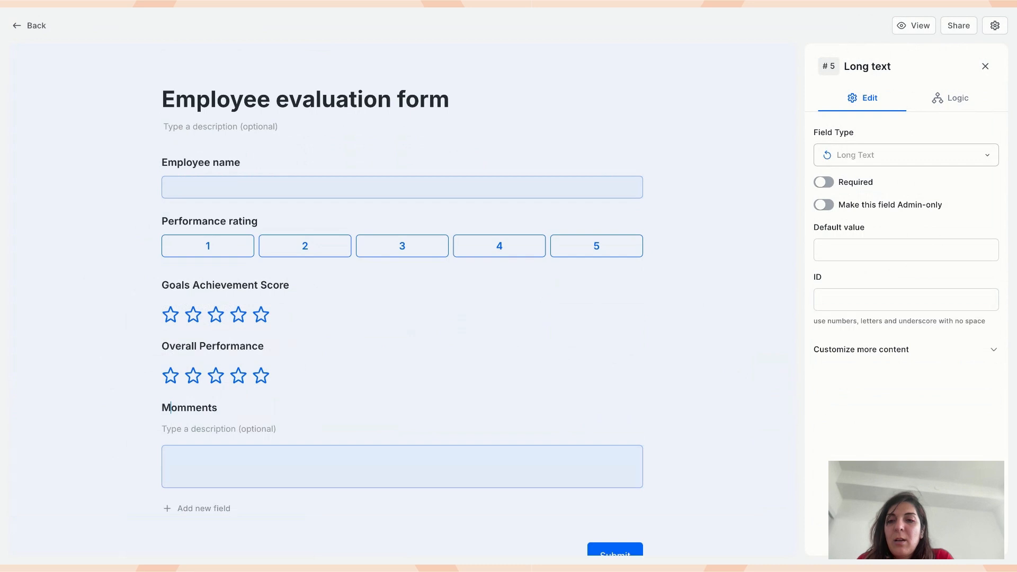
{"action": "type", "text": "e comments on employee's performance"}
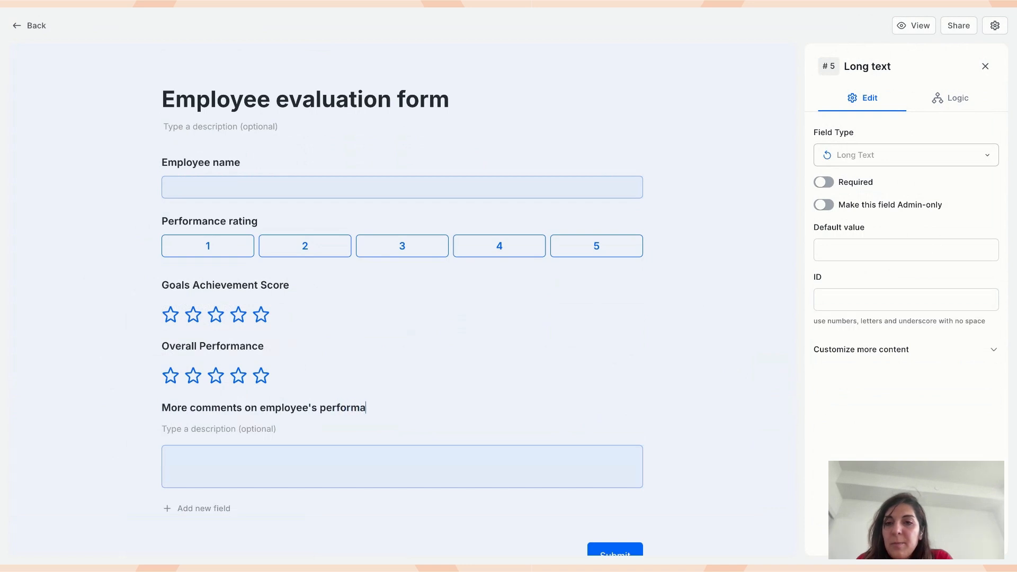
{"action": "left_click", "coordinate": [53, 359]}
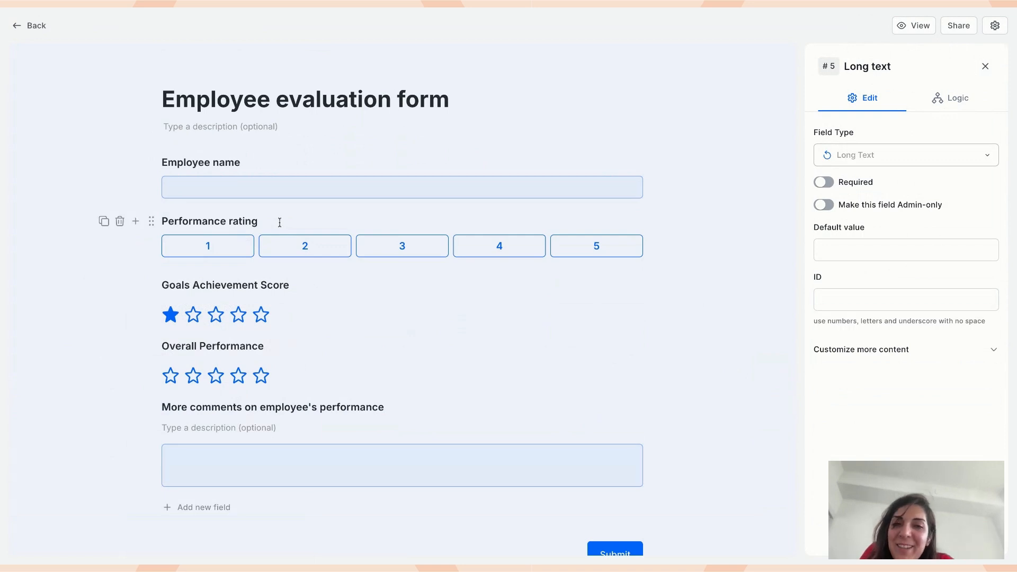
{"action": "left_click", "coordinate": [259, 222]}
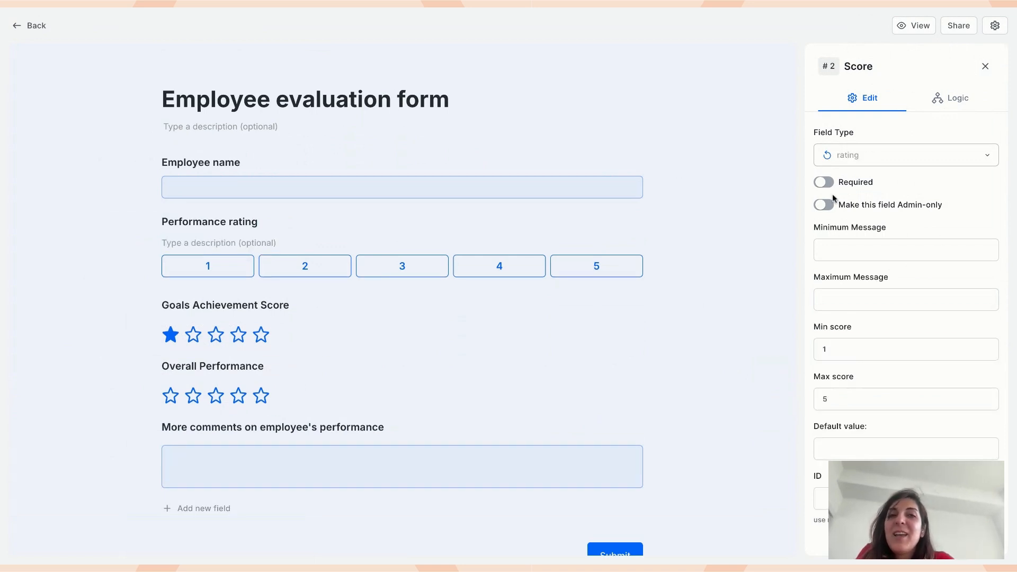
{"action": "left_click", "coordinate": [952, 100]}
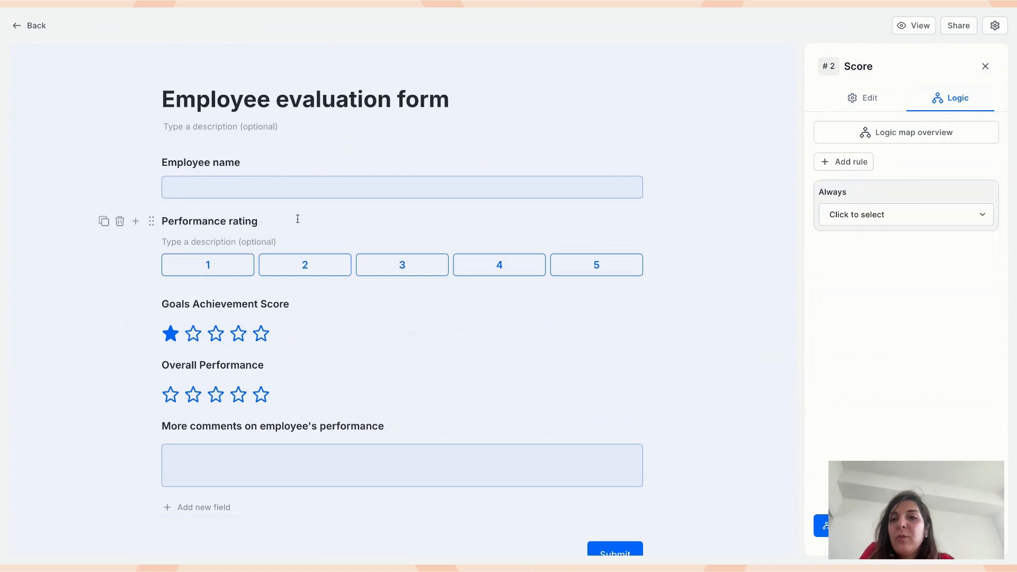
{"action": "left_click", "coordinate": [851, 162]}
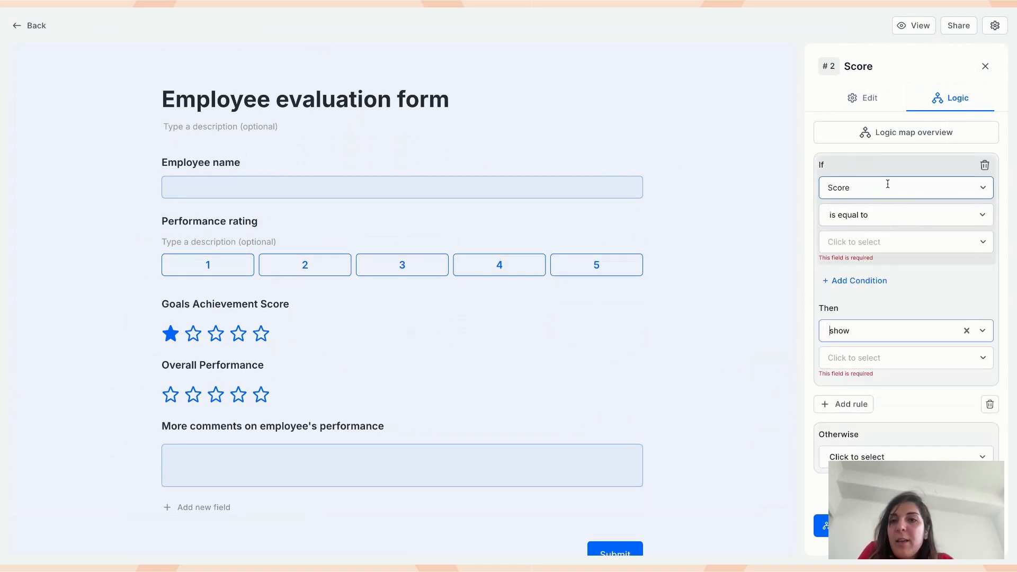
{"action": "left_click", "coordinate": [888, 183]}
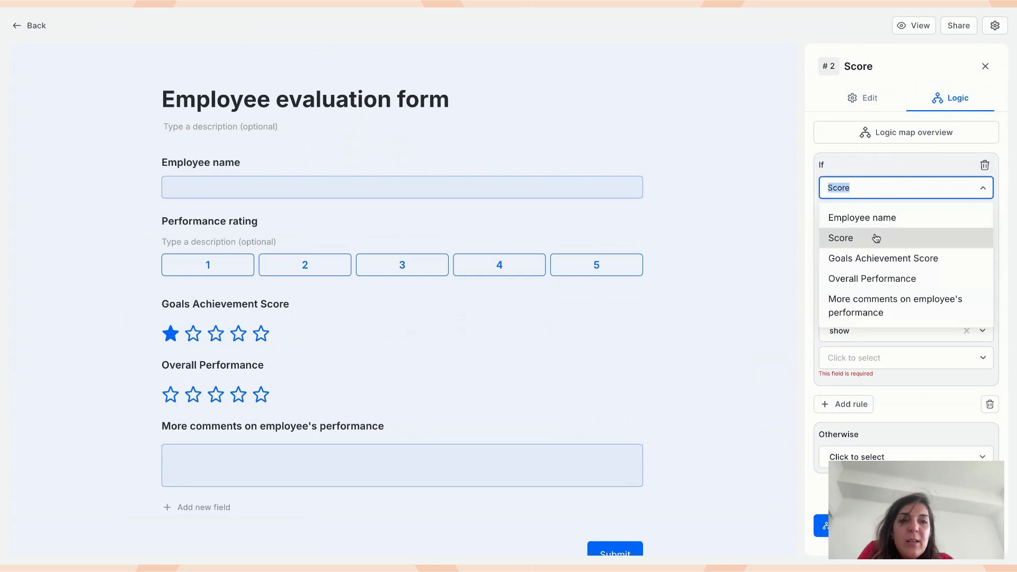
{"action": "left_click", "coordinate": [859, 178]}
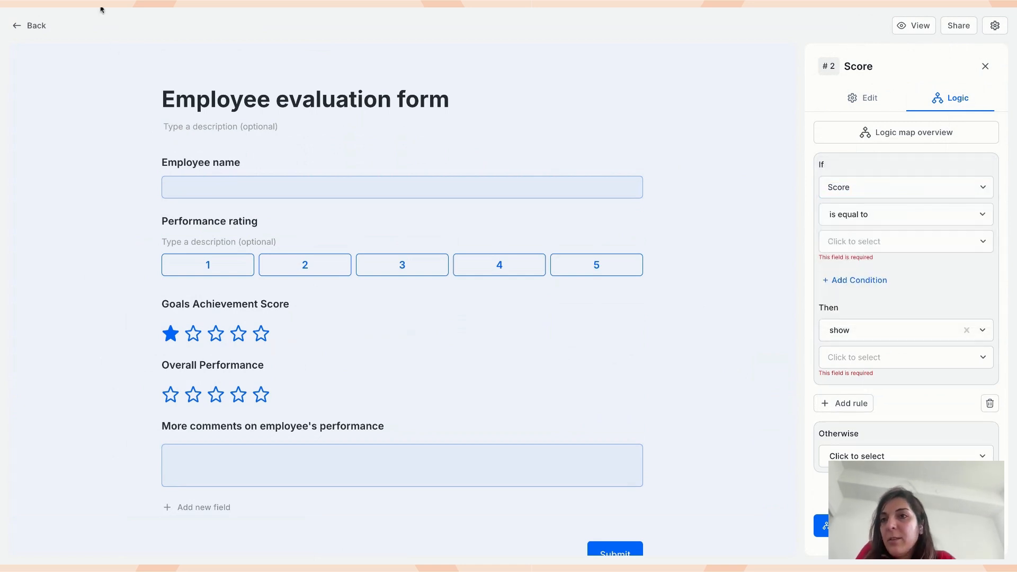
{"action": "key", "text": "super+r"}
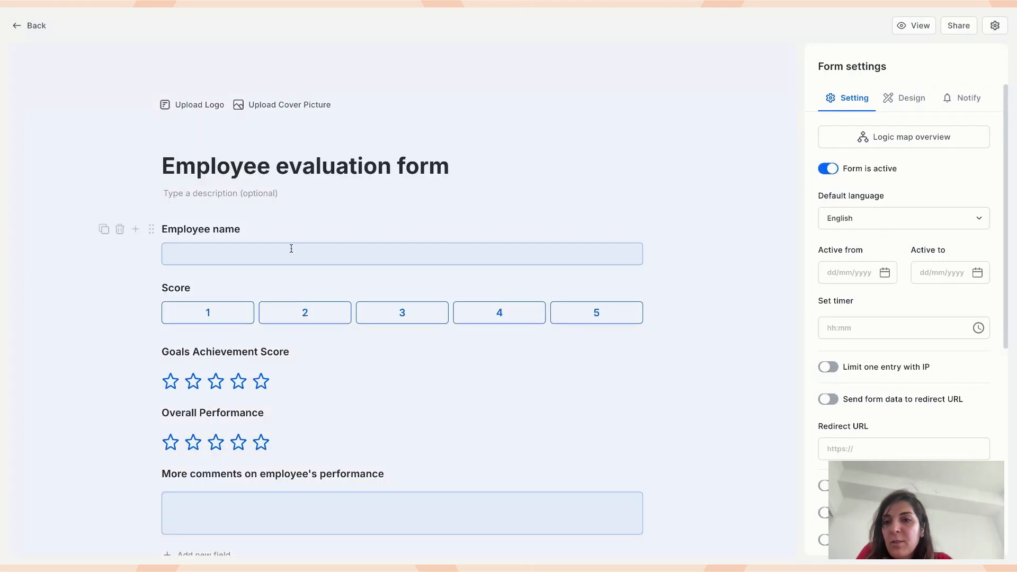
- Retitle the Score field below Employee name as "Performance rating"
{"action": "left_click", "coordinate": [232, 288]}
{"action": "key", "text": "ctrl+a"}
{"action": "type", "text": "PErfor"}
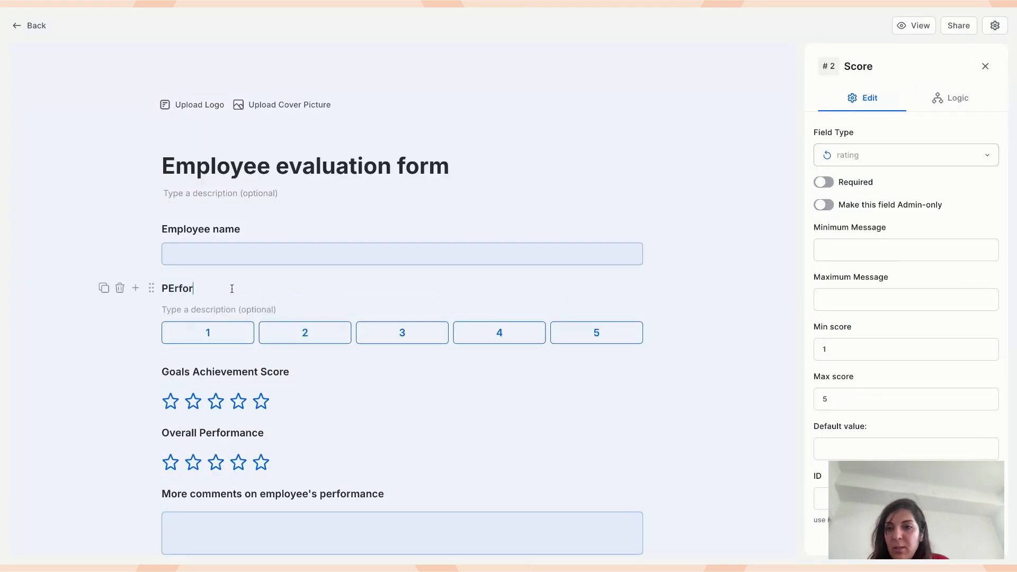
{"action": "key", "text": "ctrl+a"}
{"action": "type", "text": "Perfor"}
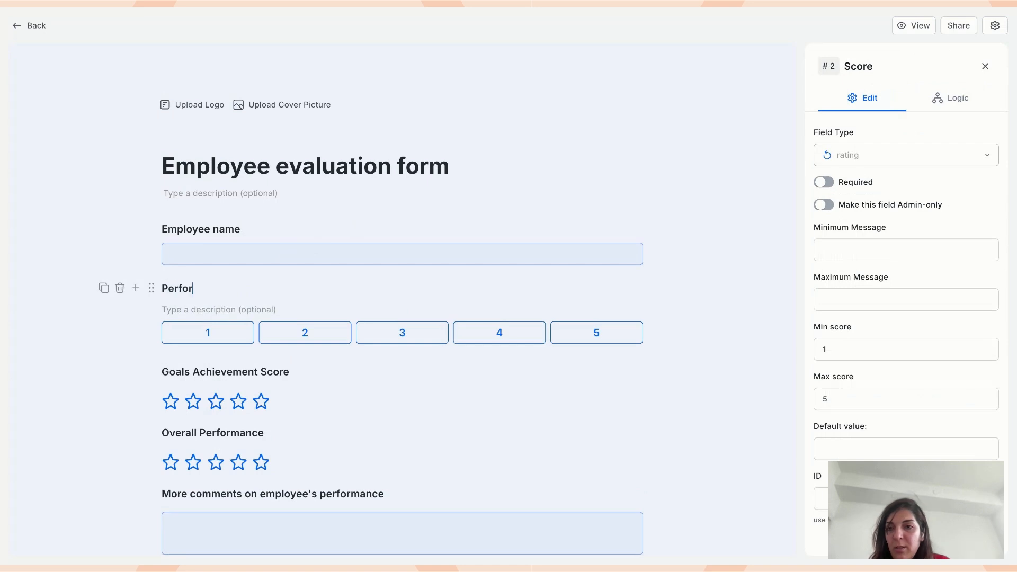
{"action": "type", "text": "mance rating"}
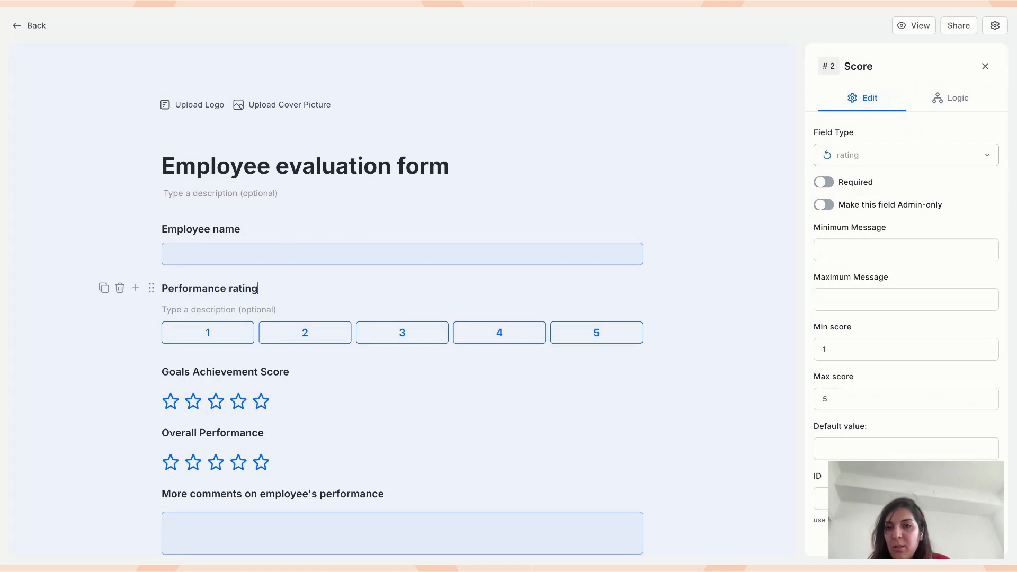
{"action": "left_click", "coordinate": [92, 331]}
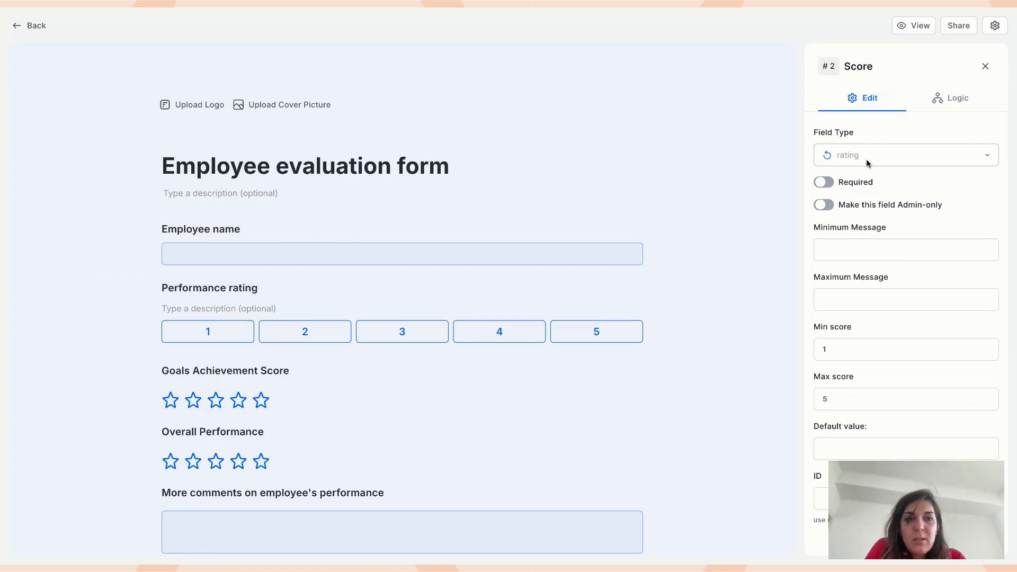
- Try to add a logic rule to Performance rating that adds 1 to a variable when the score is equal to 1
{"action": "left_click", "coordinate": [956, 100]}
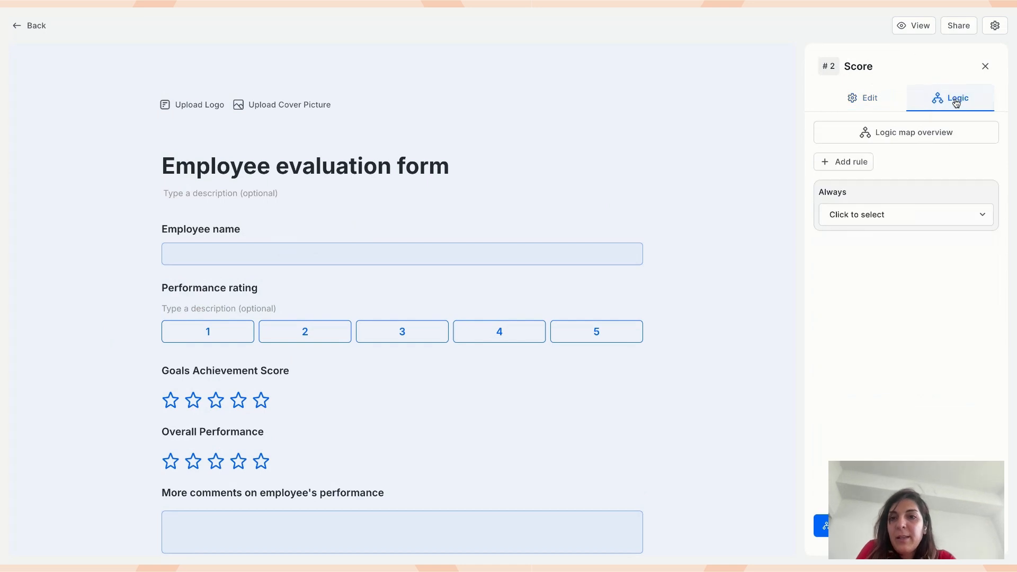
{"action": "left_click", "coordinate": [847, 162]}
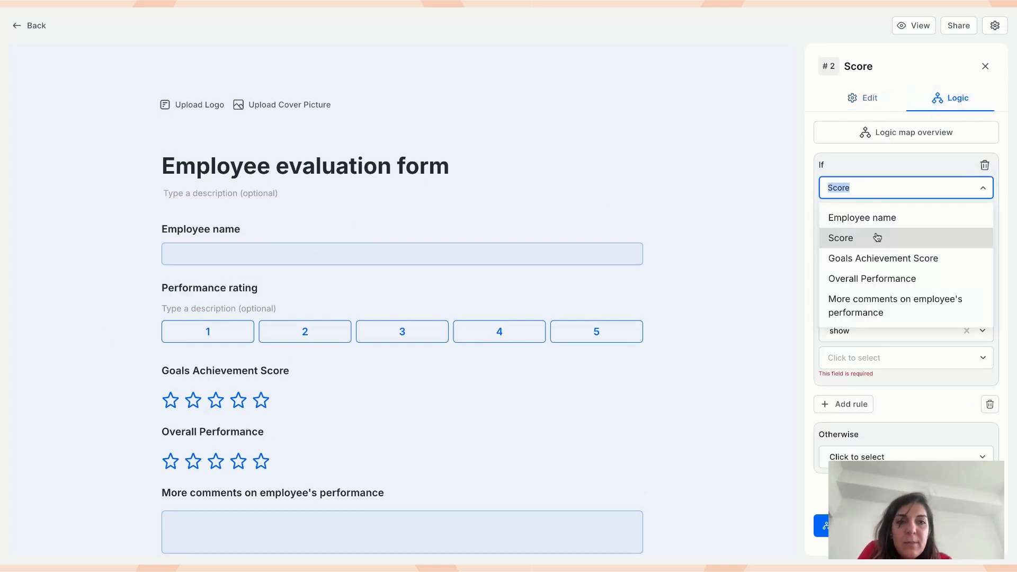
{"action": "left_click", "coordinate": [876, 236]}
{"action": "left_click", "coordinate": [858, 242]}
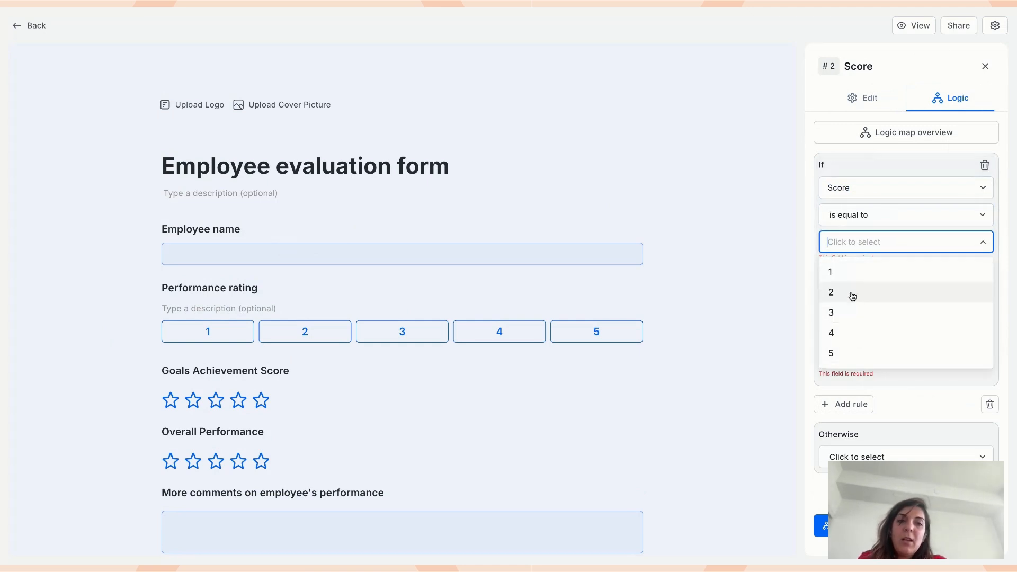
{"action": "left_click", "coordinate": [854, 276]}
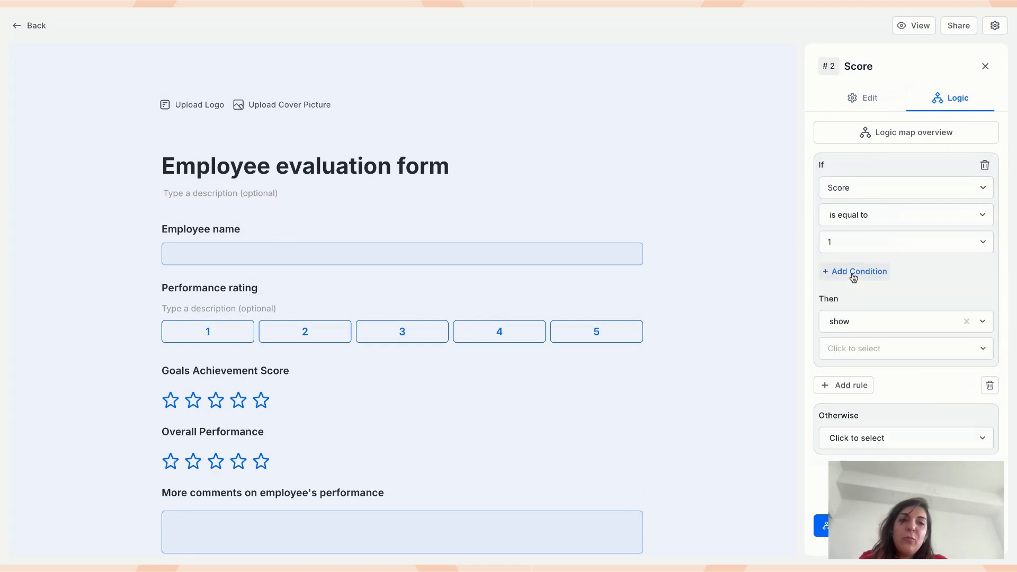
{"action": "left_click", "coordinate": [881, 322]}
{"action": "left_click", "coordinate": [858, 413]}
{"action": "left_click", "coordinate": [854, 354]}
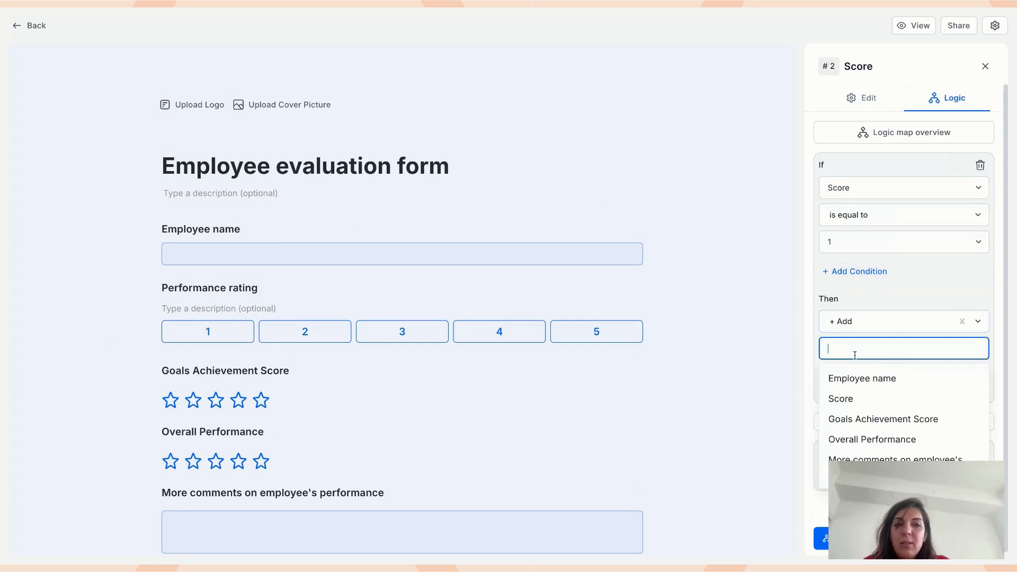
{"action": "type", "text": "1"}
{"action": "left_click", "coordinate": [874, 376]}
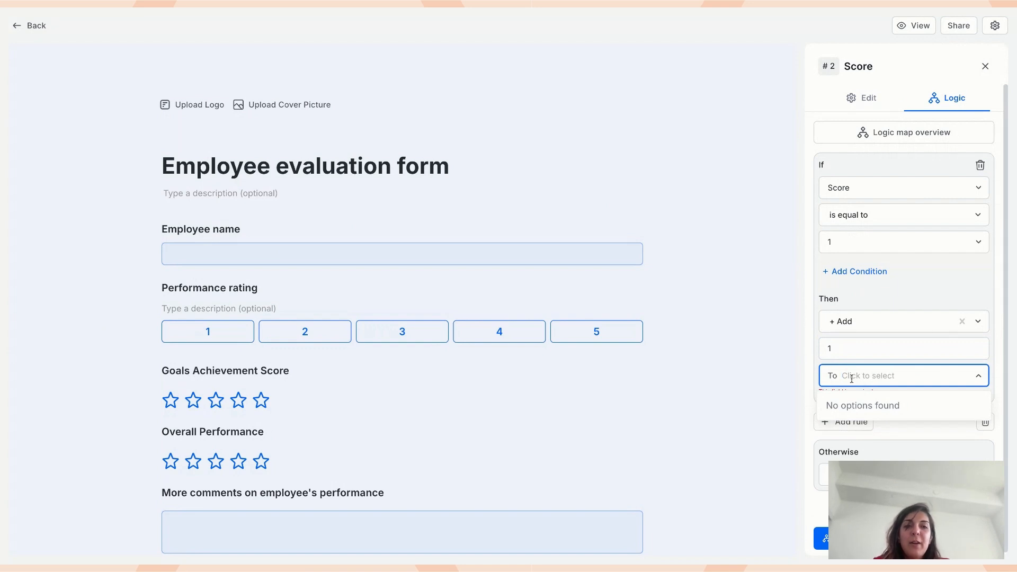
{"action": "left_click", "coordinate": [818, 353]}
- Add a Variable field below the comments field and title it "Employee performance"
{"action": "scroll", "coordinate": [517, 371], "scroll_direction": "down", "scroll_amount": 3}
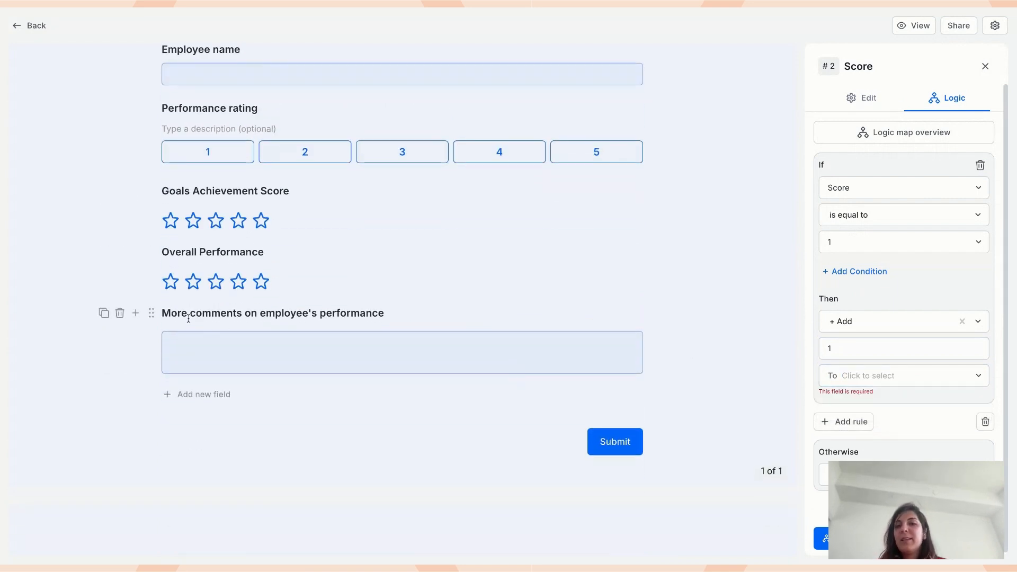
{"action": "left_click", "coordinate": [138, 318]}
{"action": "left_click", "coordinate": [135, 295]}
{"action": "type", "text": "var"}
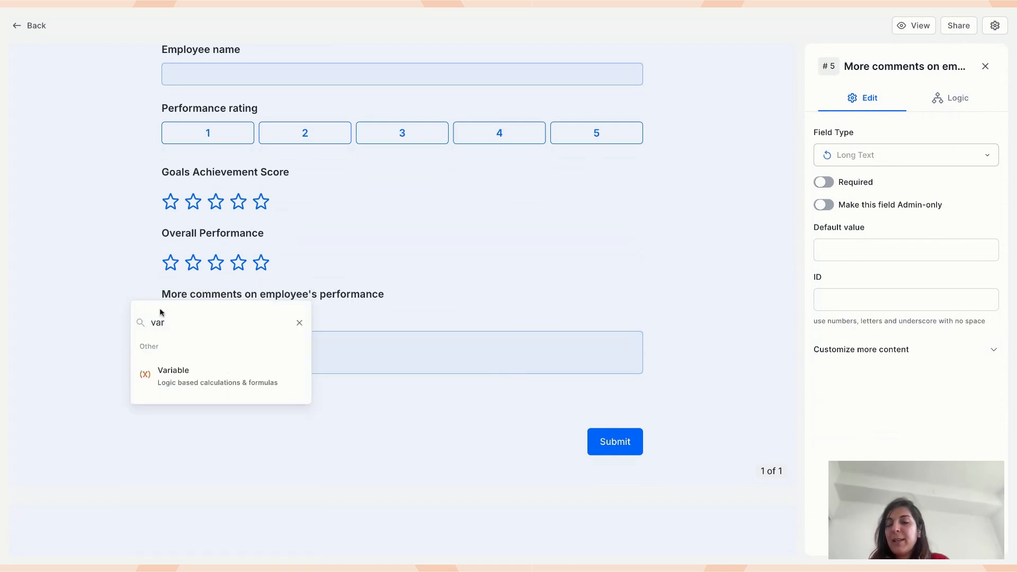
{"action": "left_click", "coordinate": [202, 373]}
{"action": "double_click", "coordinate": [204, 374]}
{"action": "type", "text": "Employee "}
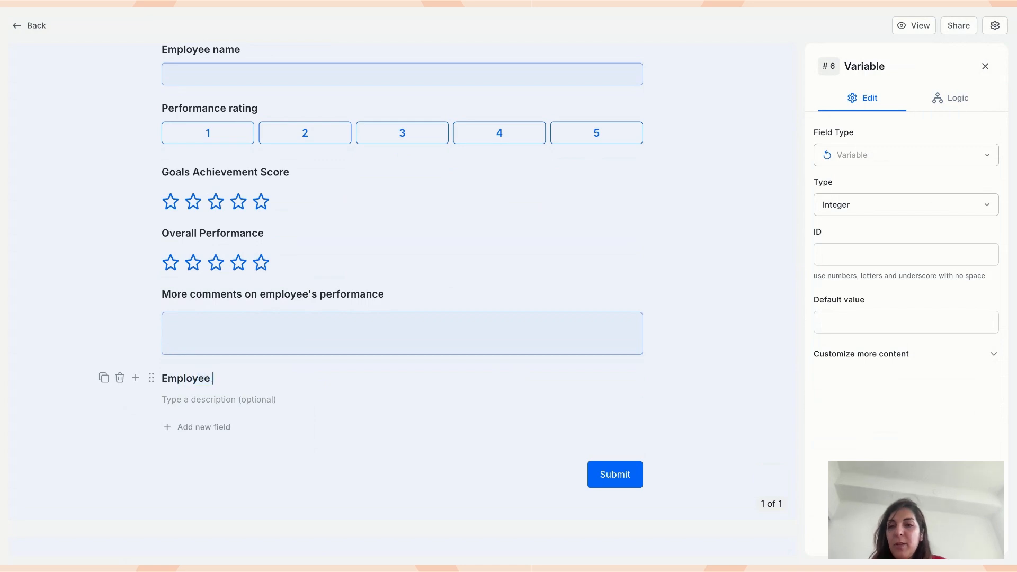
{"action": "type", "text": "performance"}
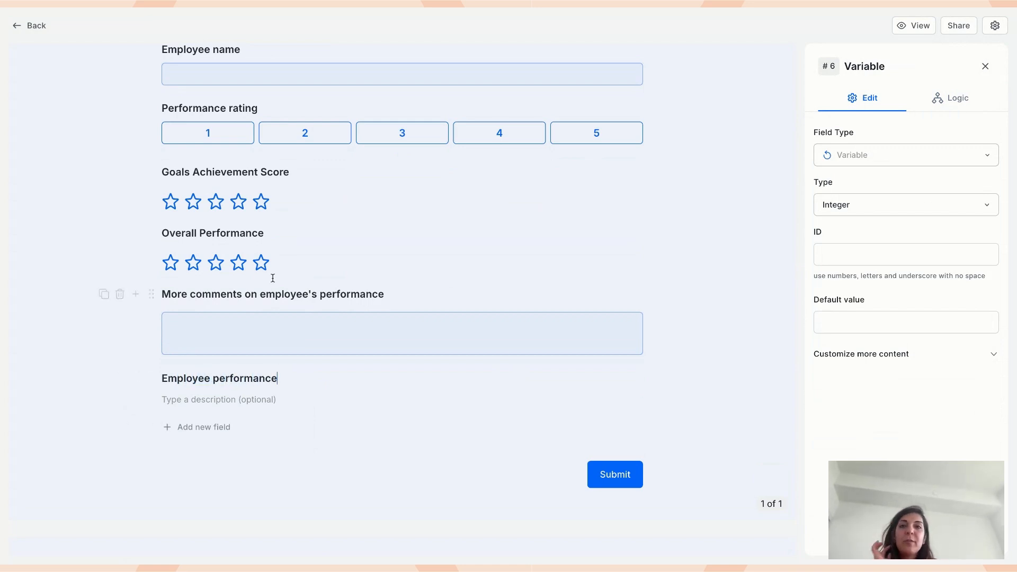
- Add a logic rule to Performance rating: if it is equal to 1, add 1 to Employee performance
{"action": "scroll", "coordinate": [254, 318], "scroll_direction": "up", "scroll_amount": 3}
{"action": "left_click", "coordinate": [270, 188]}
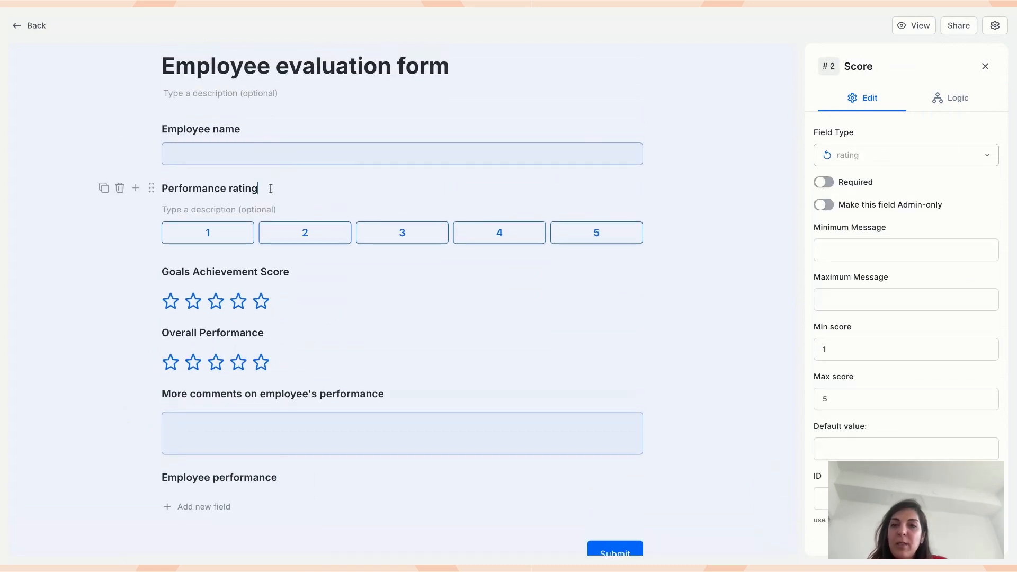
{"action": "left_click", "coordinate": [948, 98]}
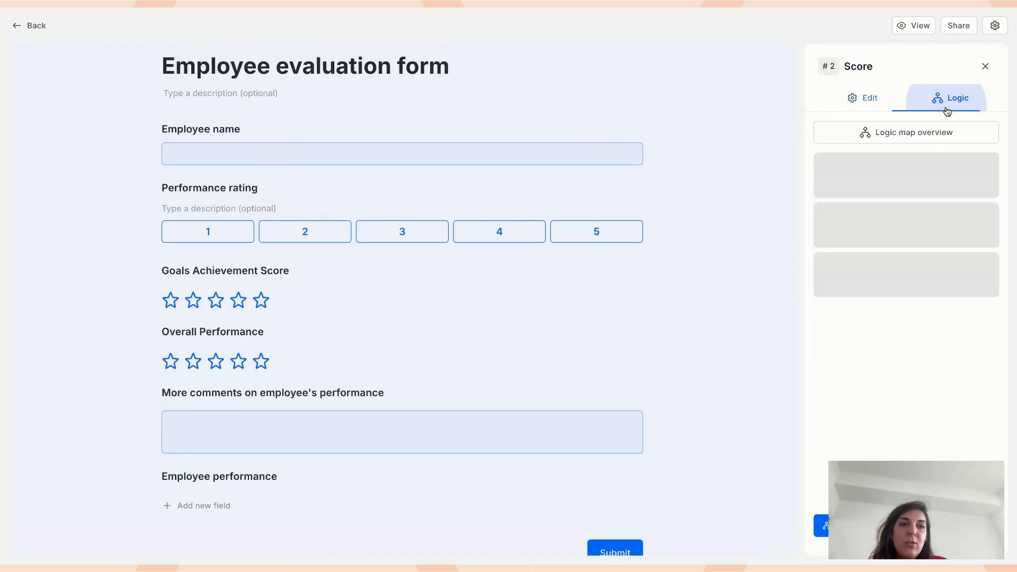
{"action": "left_click", "coordinate": [845, 163]}
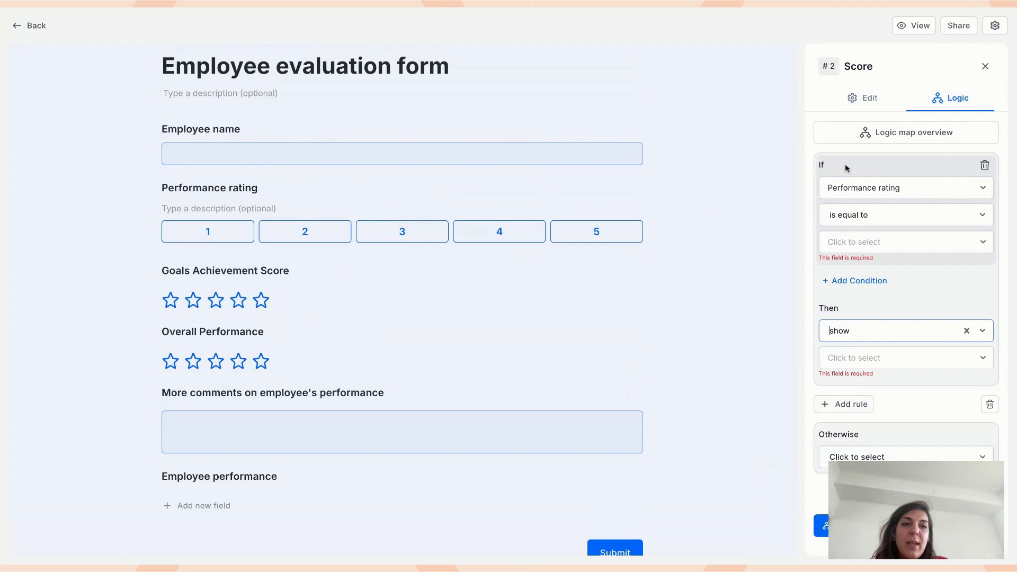
{"action": "left_click", "coordinate": [879, 242]}
{"action": "left_click", "coordinate": [866, 277]}
{"action": "left_click", "coordinate": [906, 318]}
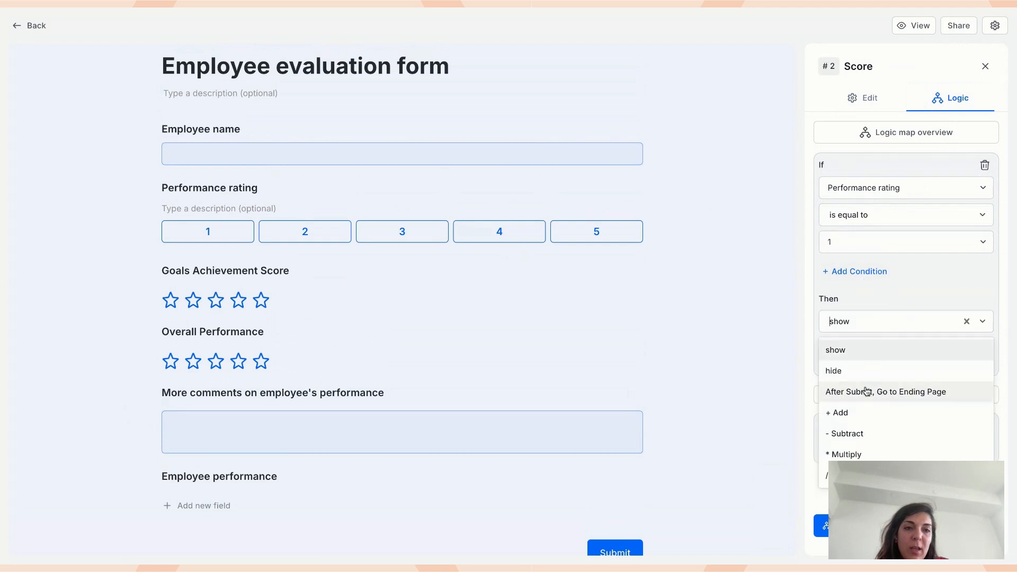
{"action": "left_click", "coordinate": [864, 415]}
{"action": "left_click", "coordinate": [856, 348]}
{"action": "type", "text": "1"}
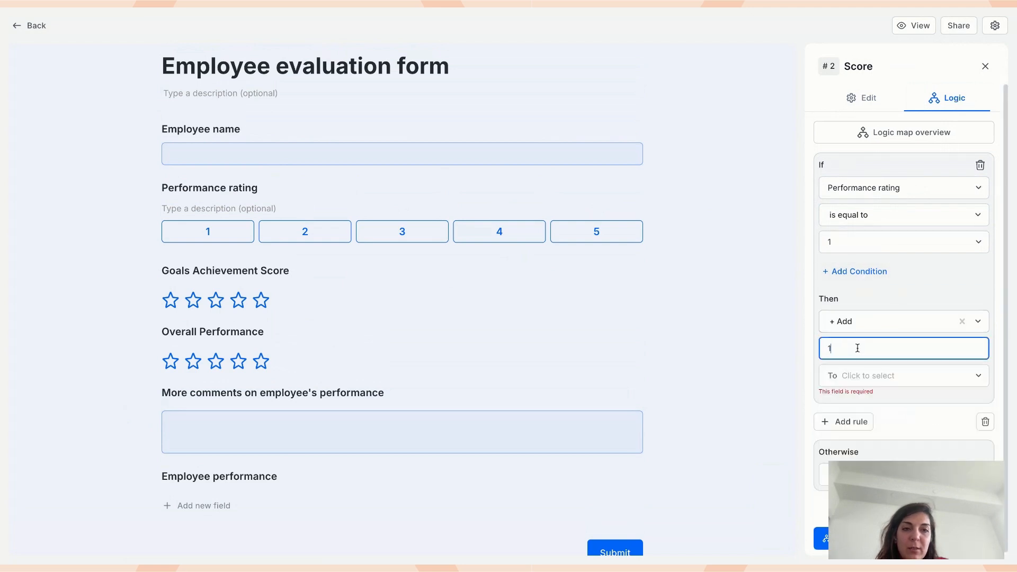
{"action": "left_click", "coordinate": [864, 375]}
{"action": "left_click", "coordinate": [886, 405]}
- Add a second rule: if Performance rating is equal to 2, add 2 to Employee performance
{"action": "left_click", "coordinate": [854, 412]}
{"action": "left_click", "coordinate": [862, 331]}
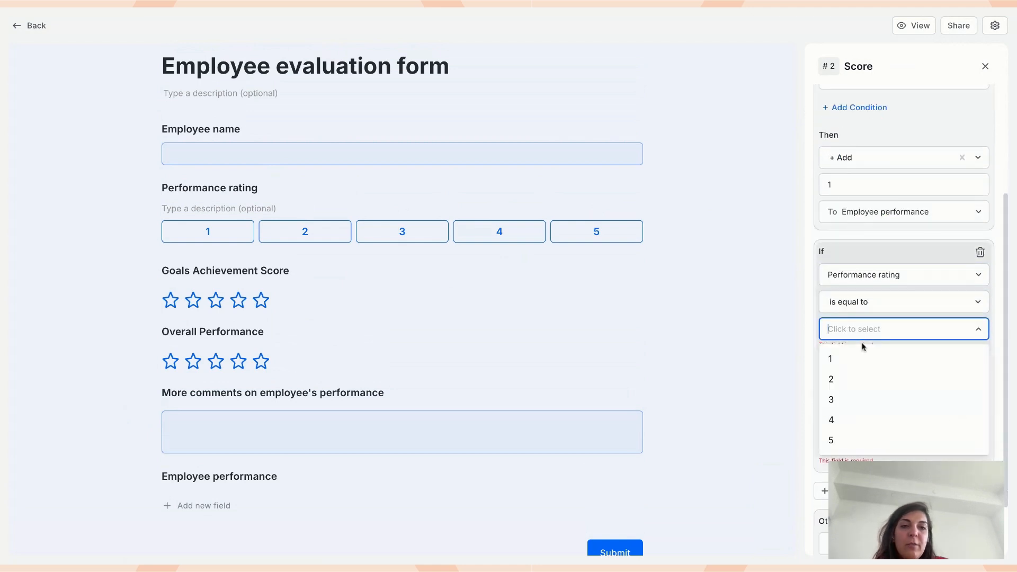
{"action": "left_click", "coordinate": [849, 376]}
{"action": "left_click", "coordinate": [872, 409]}
{"action": "left_click", "coordinate": [867, 456]}
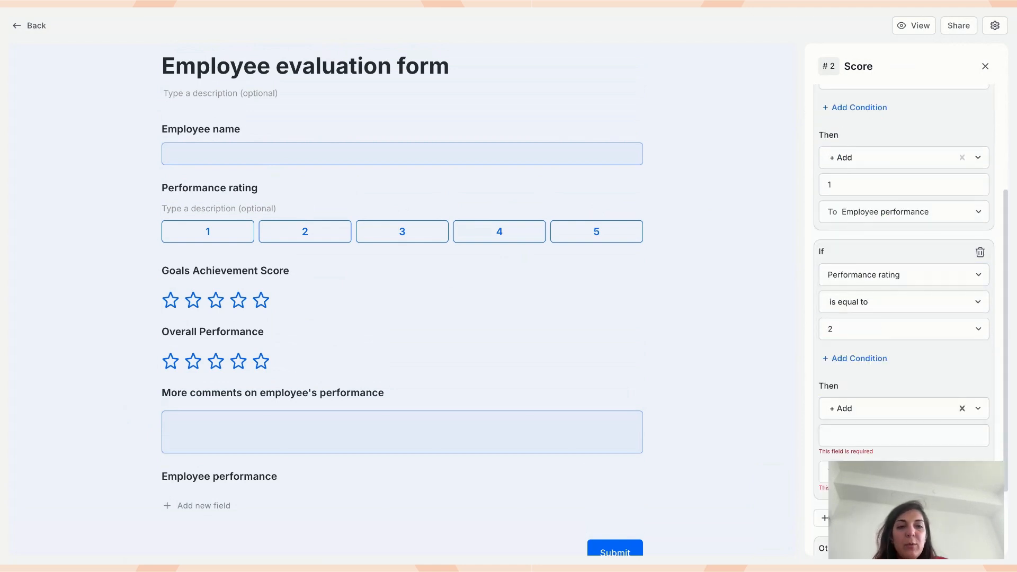
{"action": "type", "text": "2"}
{"action": "left_click", "coordinate": [867, 461]}
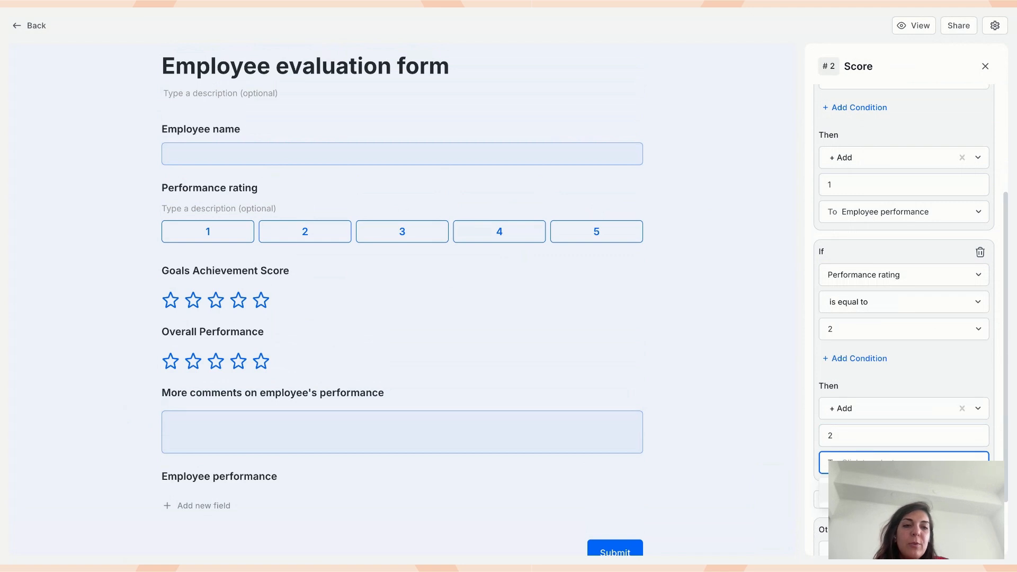
{"action": "left_click", "coordinate": [869, 488]}
- Add a third rule: if Performance rating is equal to 3, add 3 to Employee performance
{"action": "left_click", "coordinate": [861, 457]}
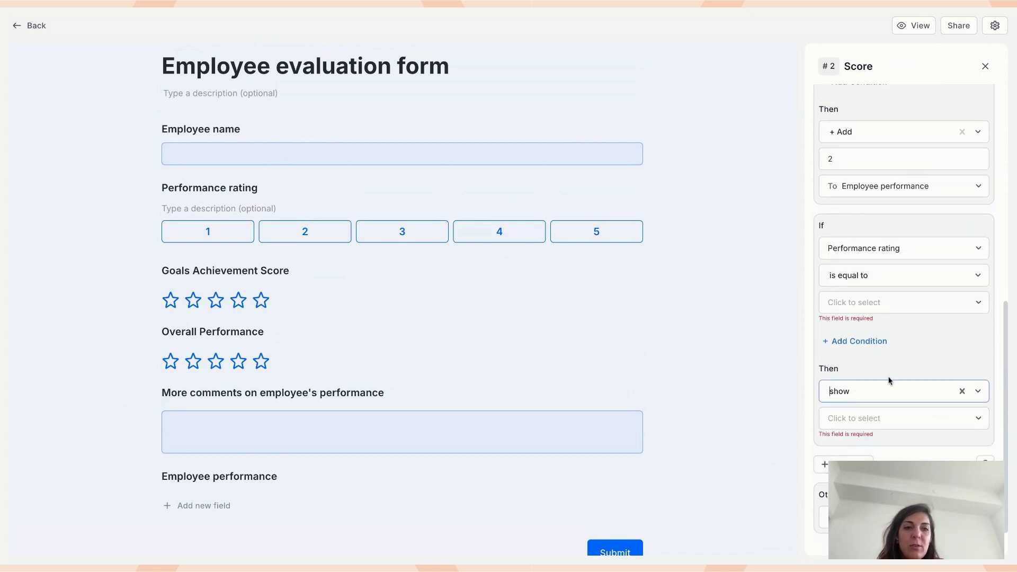
{"action": "left_click", "coordinate": [874, 303]}
{"action": "left_click", "coordinate": [867, 380]}
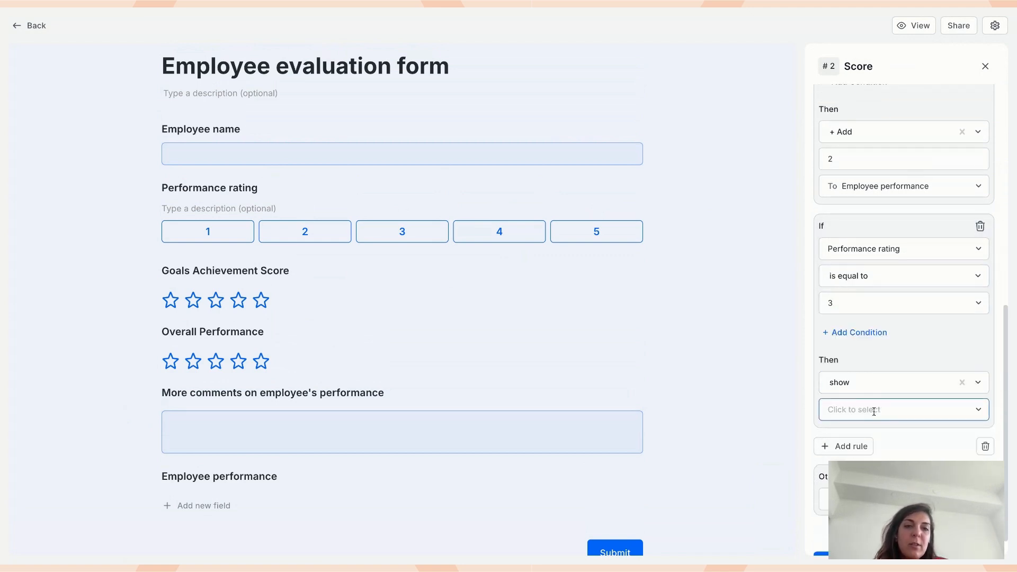
{"action": "left_click", "coordinate": [869, 383]}
{"action": "left_click", "coordinate": [862, 442]}
{"action": "type", "text": "3"}
{"action": "left_click", "coordinate": [880, 436]}
{"action": "left_click", "coordinate": [880, 464]}
- Add a fourth rule: if Performance rating is equal to 4, add 4 to Employee performance
{"action": "left_click", "coordinate": [848, 473]}
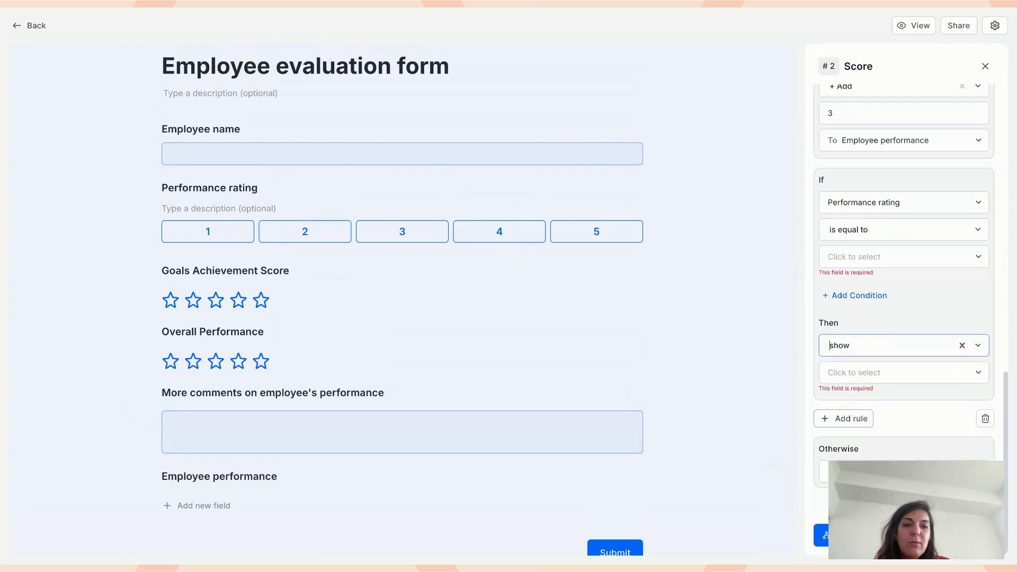
{"action": "left_click", "coordinate": [870, 258]}
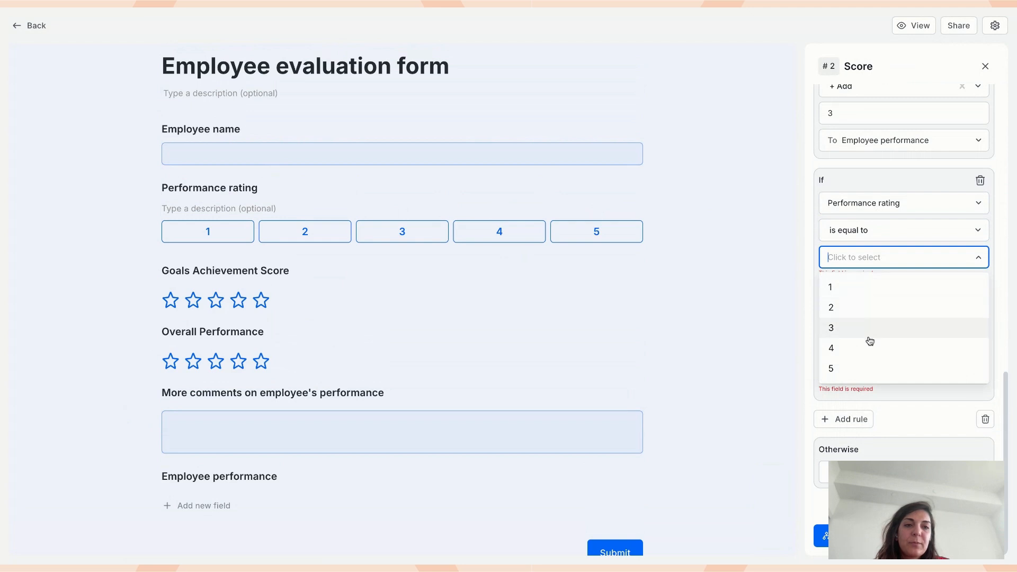
{"action": "left_click", "coordinate": [867, 348]}
{"action": "left_click", "coordinate": [881, 377]}
{"action": "left_click", "coordinate": [875, 361]}
{"action": "left_click", "coordinate": [865, 447]}
{"action": "left_click", "coordinate": [870, 382]}
{"action": "type", "text": "4"}
{"action": "left_click", "coordinate": [880, 411]}
{"action": "left_click", "coordinate": [871, 438]}
- Add a fifth rule: if Performance rating is equal to 5, add 5 to Employee performance
{"action": "left_click", "coordinate": [851, 447]}
{"action": "scroll", "coordinate": [854, 448], "scroll_direction": "down", "scroll_amount": 1}
{"action": "left_click", "coordinate": [877, 237]}
{"action": "left_click", "coordinate": [878, 238]}
{"action": "left_click", "coordinate": [877, 267]}
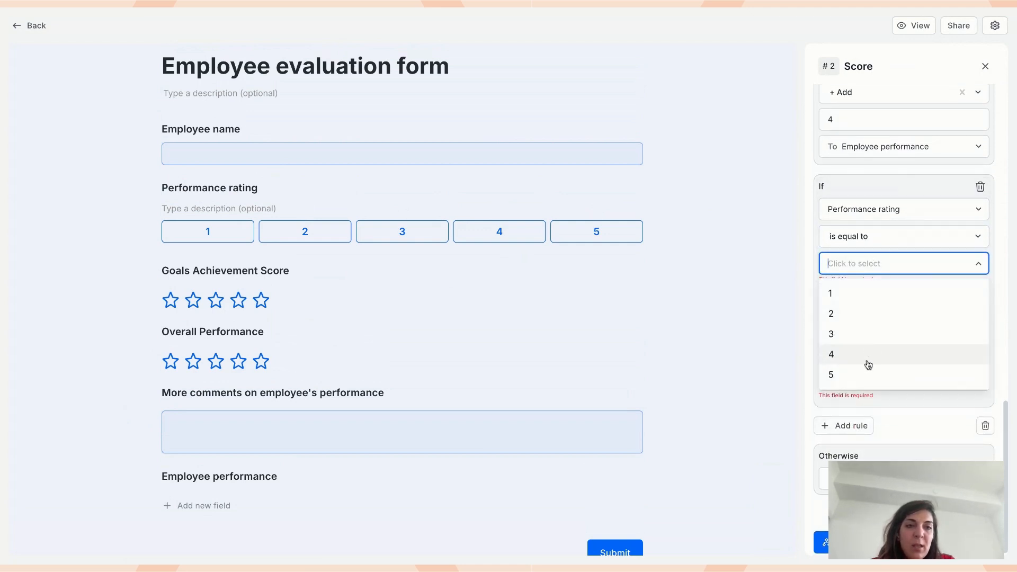
{"action": "left_click", "coordinate": [852, 372]}
{"action": "left_click", "coordinate": [881, 362]}
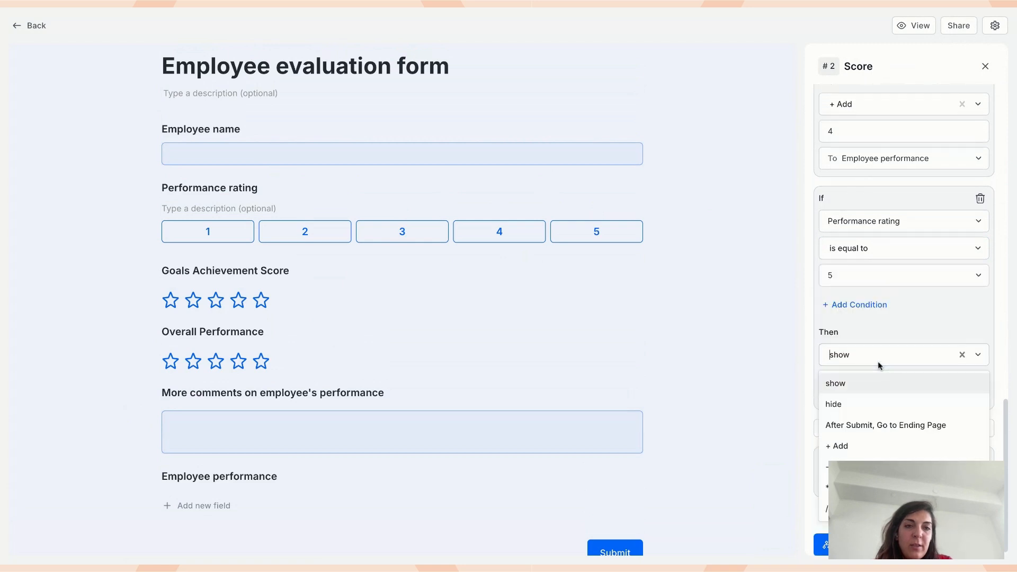
{"action": "left_click", "coordinate": [874, 448]}
{"action": "left_click", "coordinate": [870, 381]}
{"action": "type", "text": "5"}
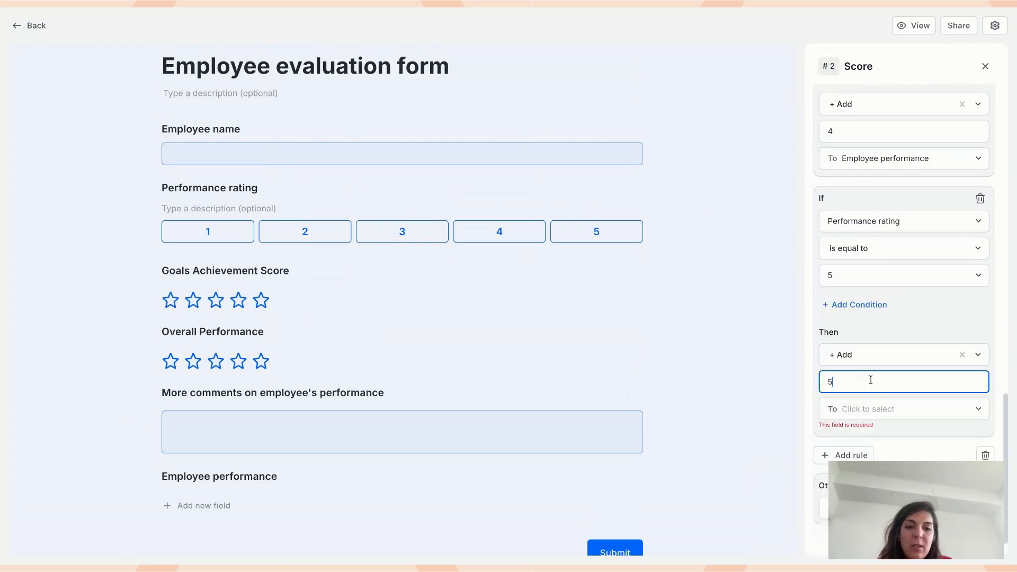
{"action": "left_click", "coordinate": [893, 413]}
{"action": "left_click", "coordinate": [890, 447]}
{"action": "left_click", "coordinate": [888, 312]}
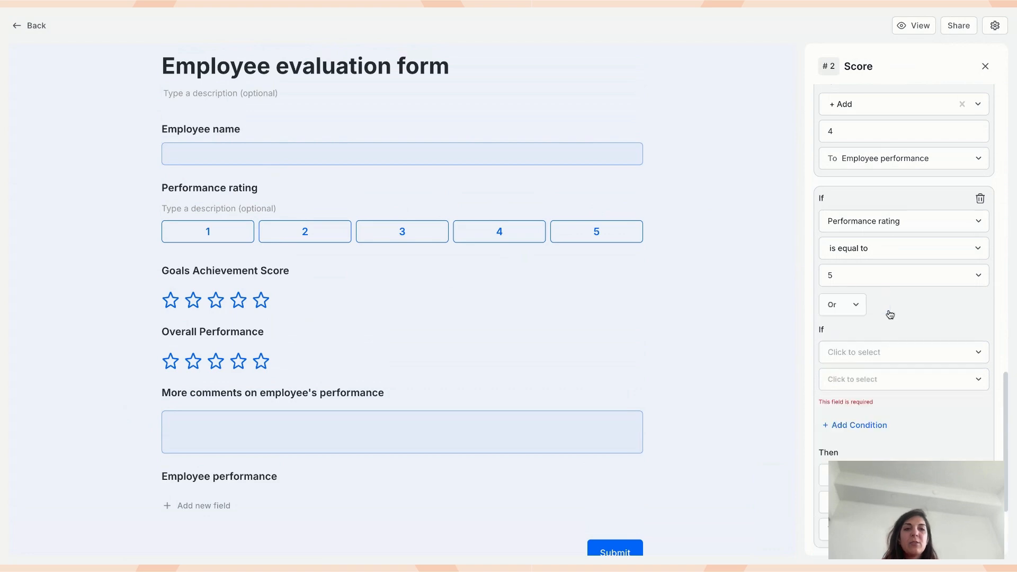
{"action": "scroll", "coordinate": [983, 318], "scroll_direction": "down", "scroll_amount": 1}
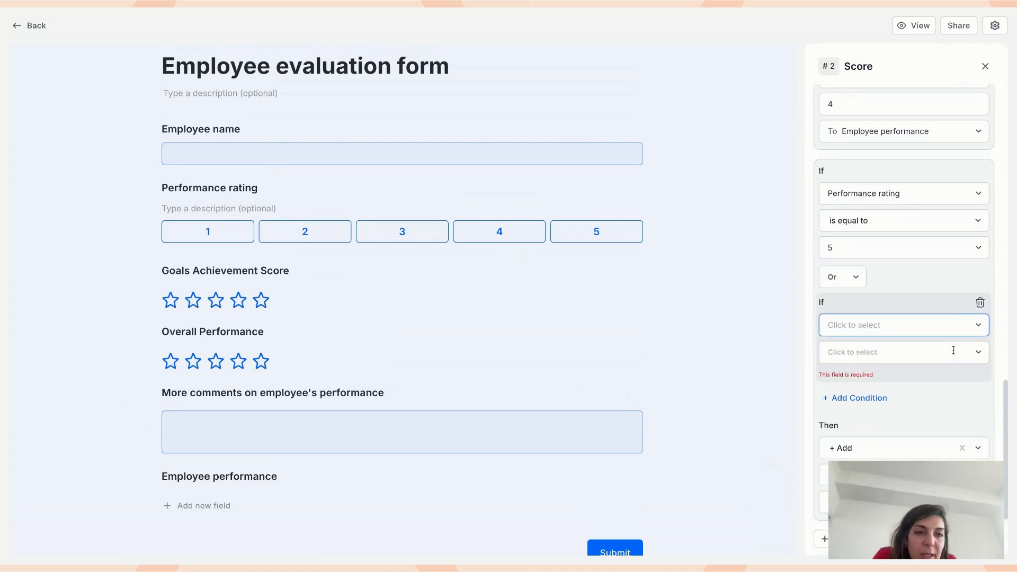
{"action": "left_click", "coordinate": [980, 303]}
{"action": "left_click", "coordinate": [604, 310]}
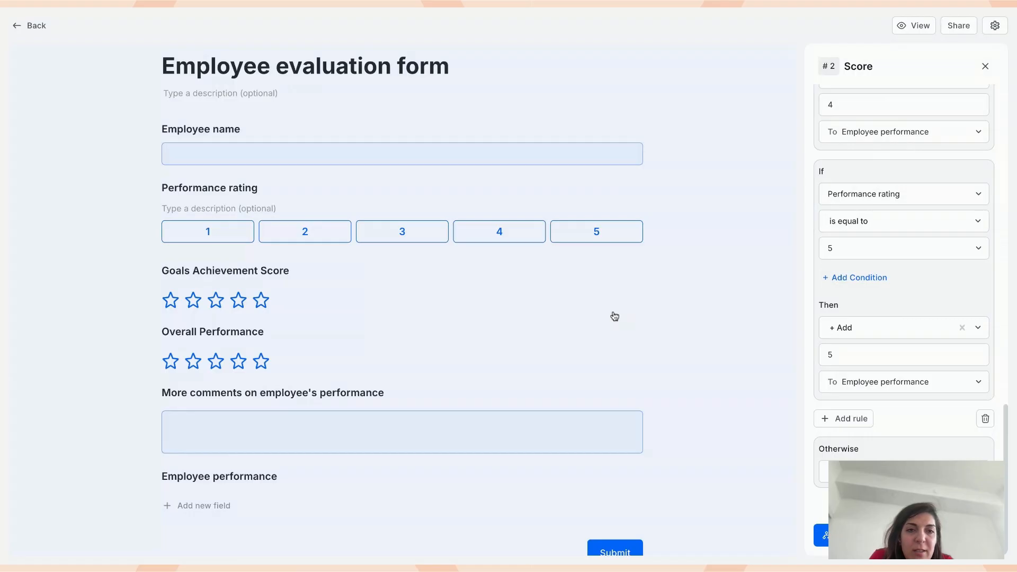
{"action": "left_click", "coordinate": [861, 279]}
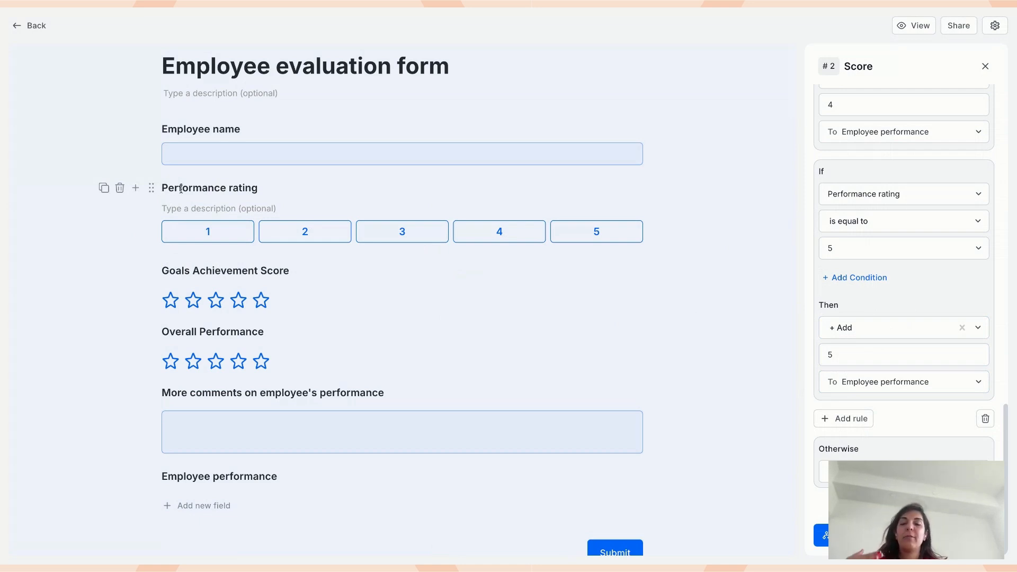
- Insert a new page break right before the Employee performance variable
{"action": "scroll", "coordinate": [173, 191], "scroll_direction": "down", "scroll_amount": 1}
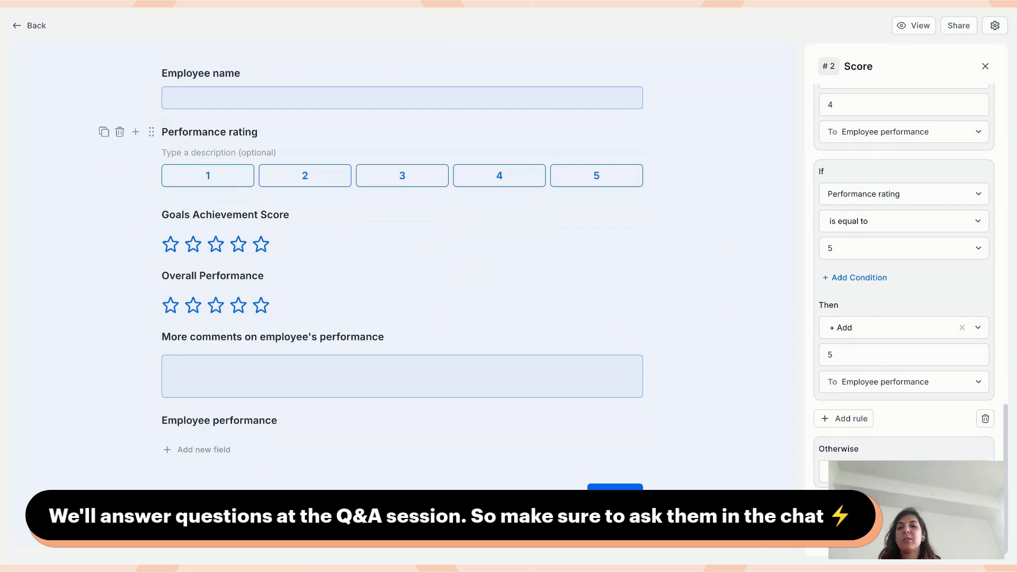
{"action": "scroll", "coordinate": [336, 312], "scroll_direction": "down", "scroll_amount": 2}
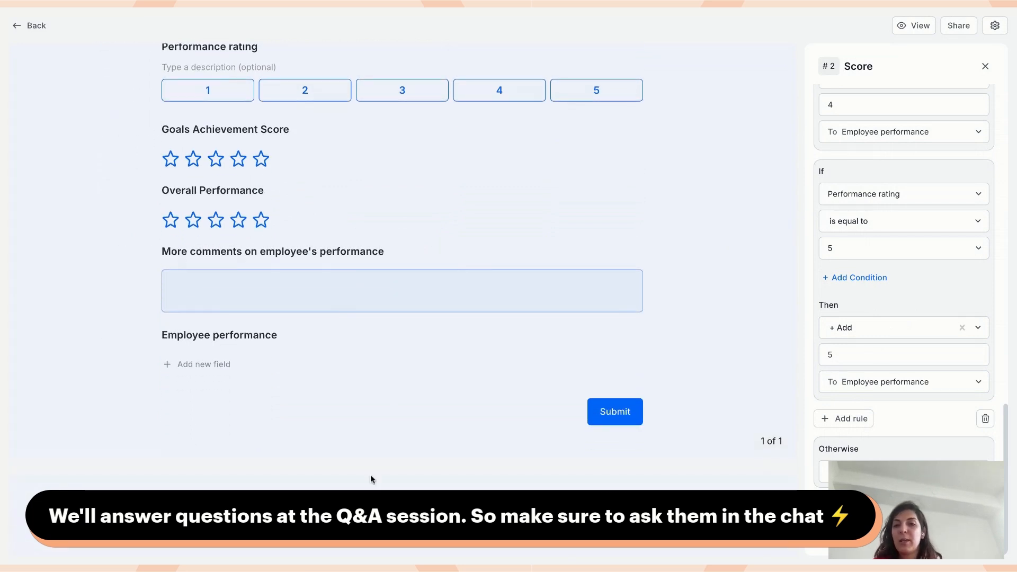
{"action": "scroll", "coordinate": [371, 474], "scroll_direction": "down", "scroll_amount": 2}
{"action": "mouse_move", "coordinate": [145, 222]}
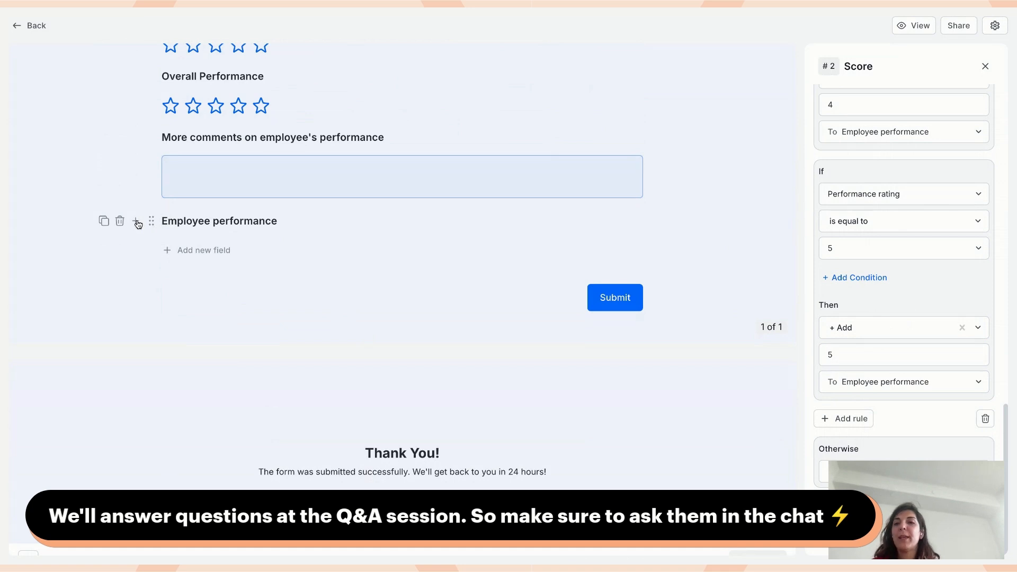
{"action": "left_click", "coordinate": [137, 223]}
{"action": "type", "text": "pag"}
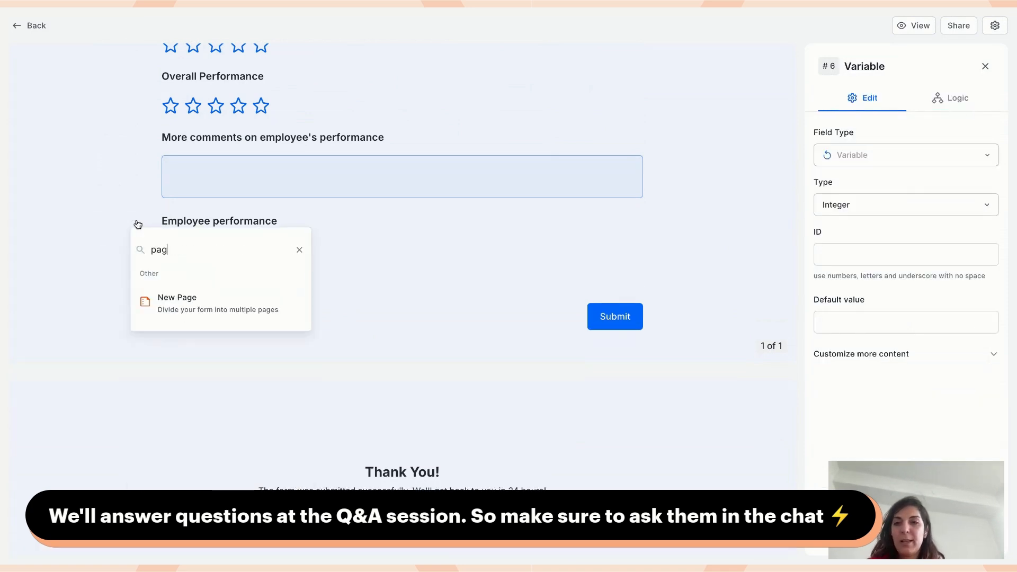
{"action": "left_click", "coordinate": [221, 320]}
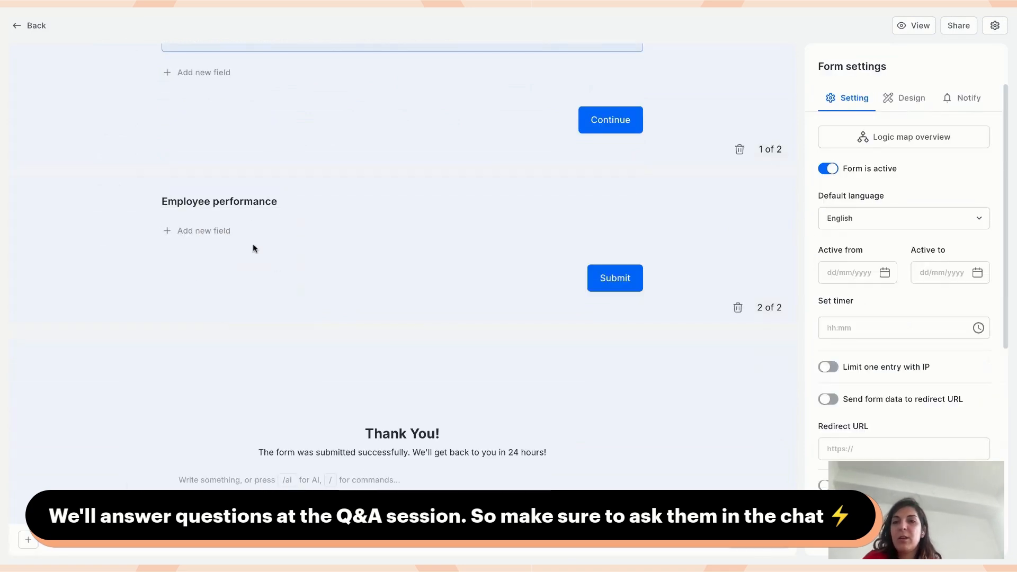
- Move the More comments on employee's performance and Overall Performance fields to the second page, above Employee performance
{"action": "scroll", "coordinate": [250, 213], "scroll_direction": "up", "scroll_amount": 3}
{"action": "left_click_drag", "start_coordinate": [151, 134], "coordinate": [158, 183]}
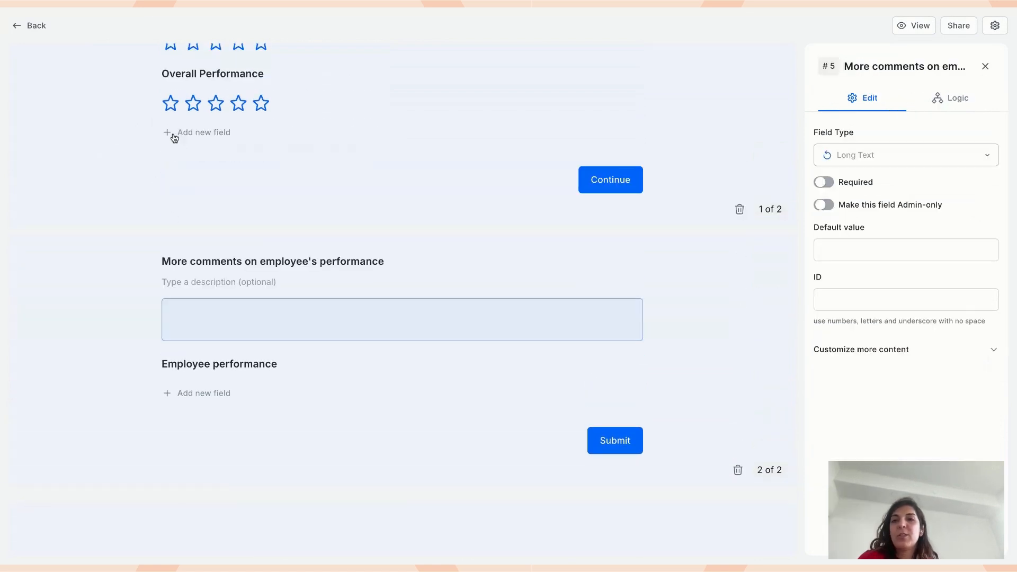
{"action": "left_click", "coordinate": [152, 77]}
{"action": "left_click_drag", "start_coordinate": [157, 148], "coordinate": [171, 268]}
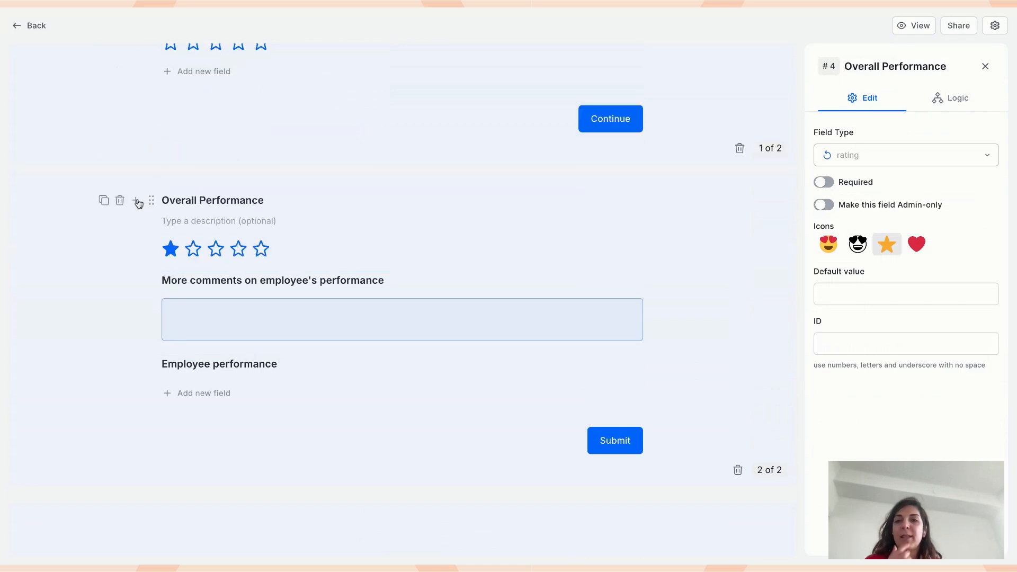
- Add a Content field above Overall Performance on the second page and title it Performance evaluation
{"action": "left_click", "coordinate": [137, 201]}
{"action": "type", "text": "con"}
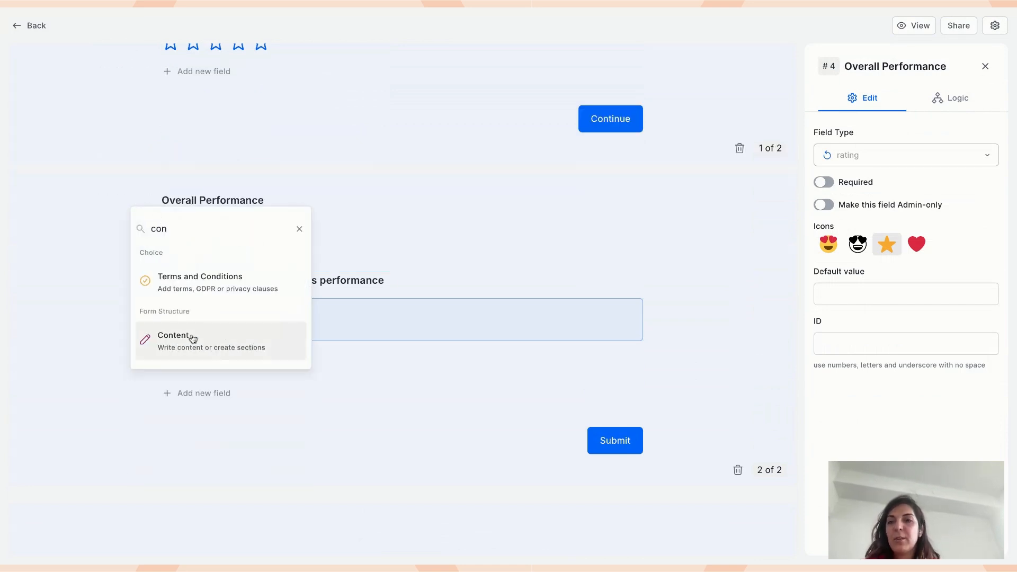
{"action": "left_click", "coordinate": [201, 355]}
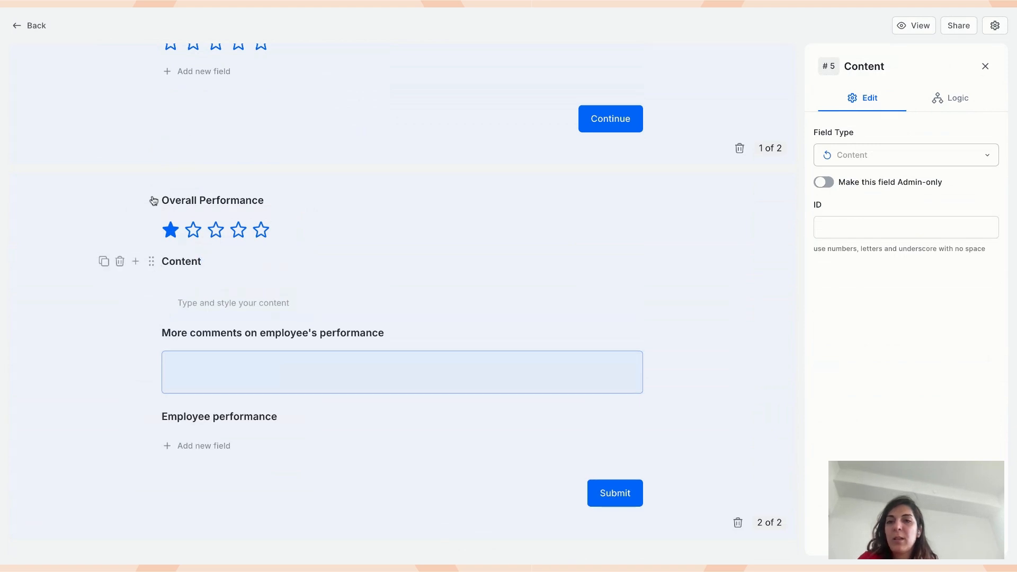
{"action": "double_click", "coordinate": [179, 265]}
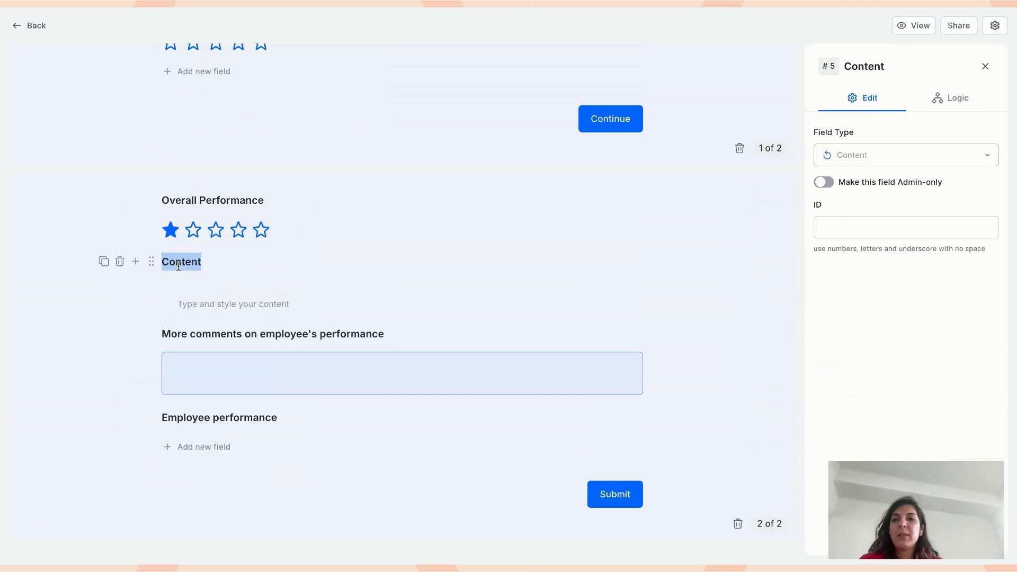
{"action": "left_click", "coordinate": [152, 251]}
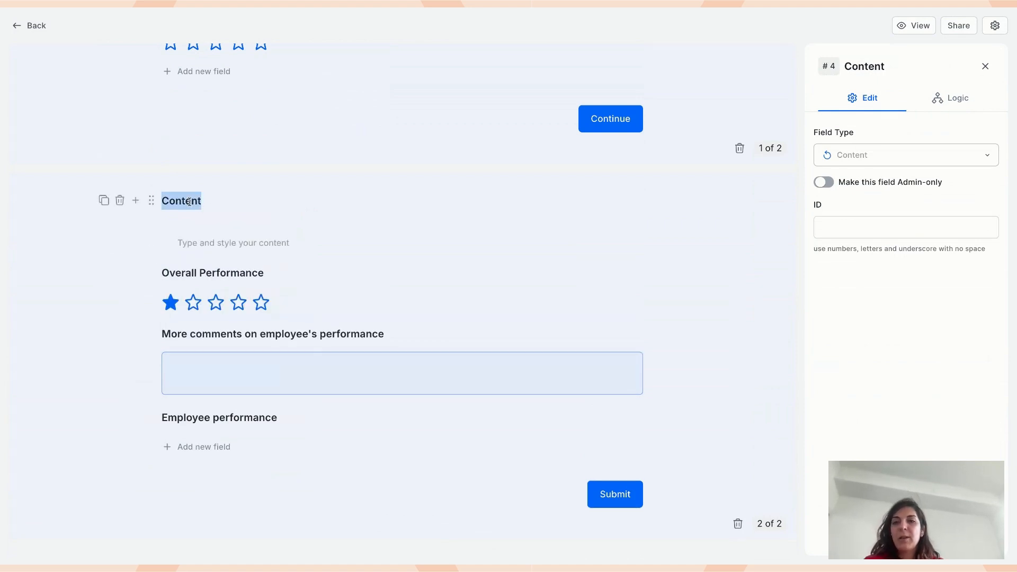
{"action": "type", "text": "Performanc"}
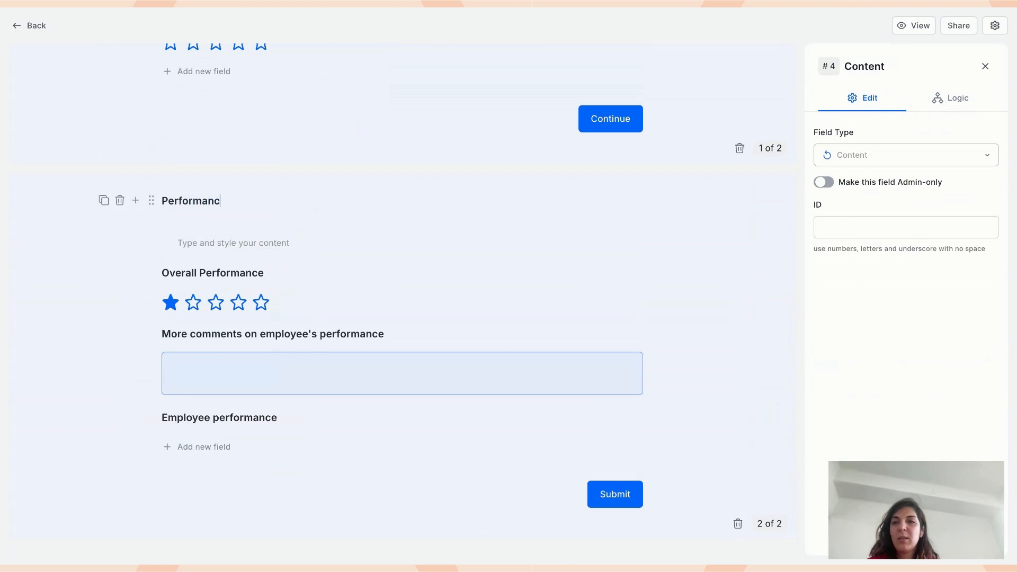
{"action": "type", "text": "e evaluation"}
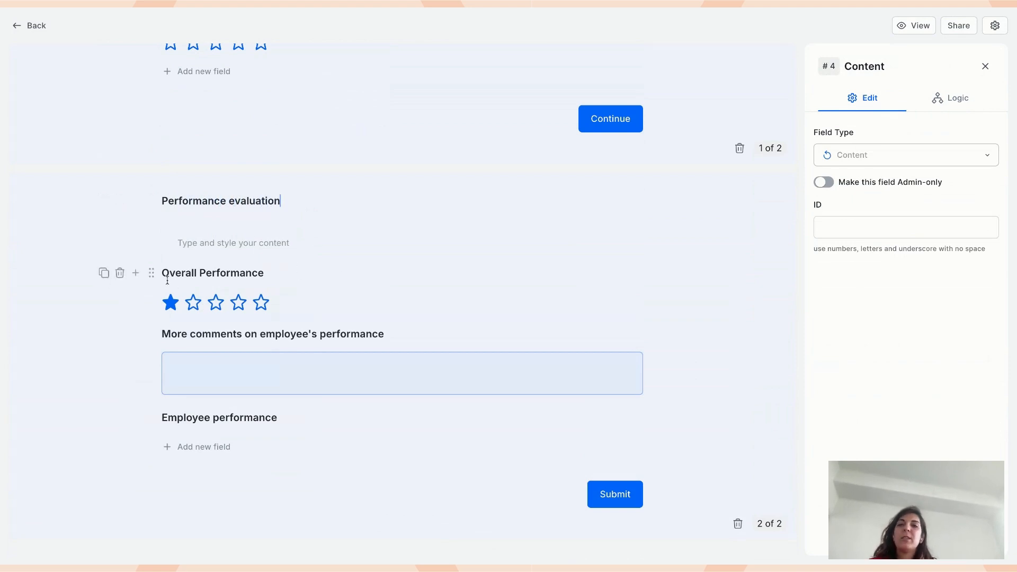
- Insert a new page so that Goals Achievement Score starts its own page after Performance rating
{"action": "scroll", "coordinate": [83, 227], "scroll_direction": "up", "scroll_amount": 3}
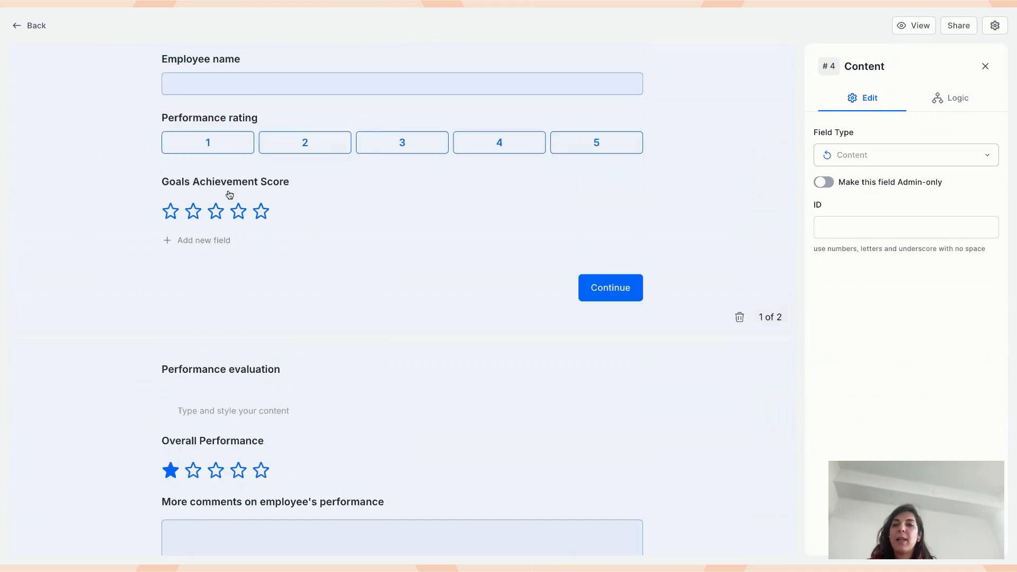
{"action": "left_click", "coordinate": [138, 199]}
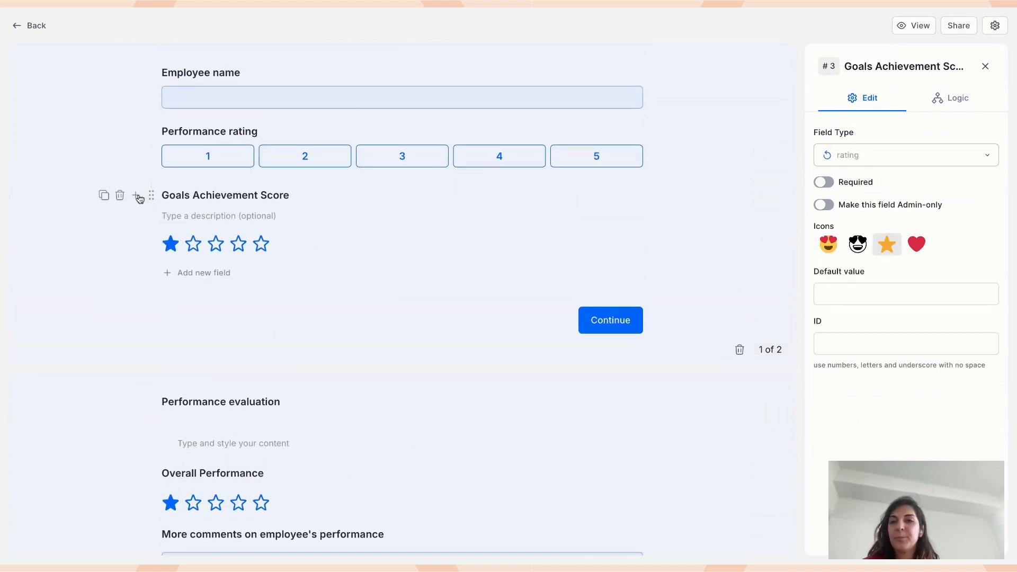
{"action": "type", "text": "page"}
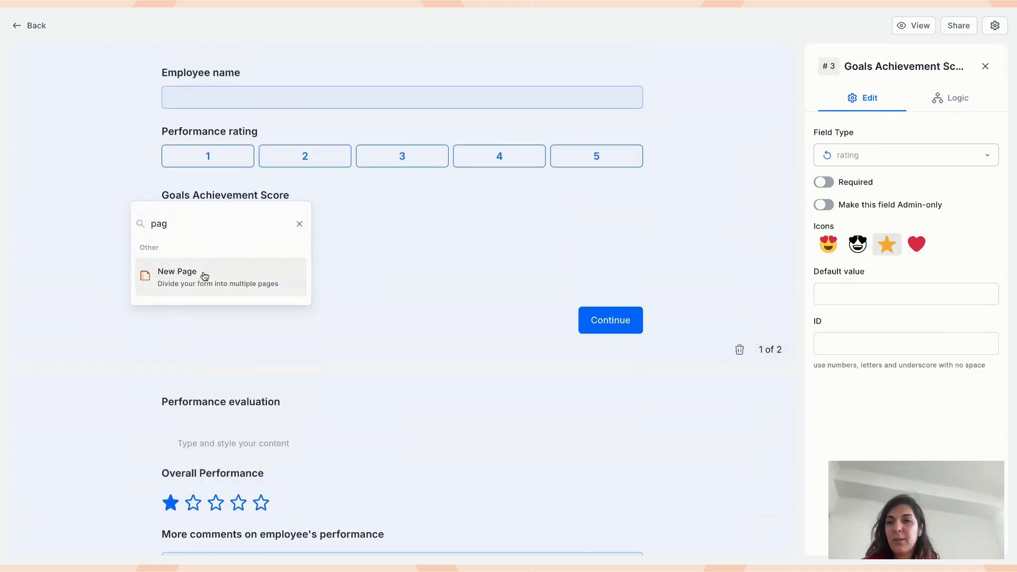
{"action": "left_click", "coordinate": [205, 276]}
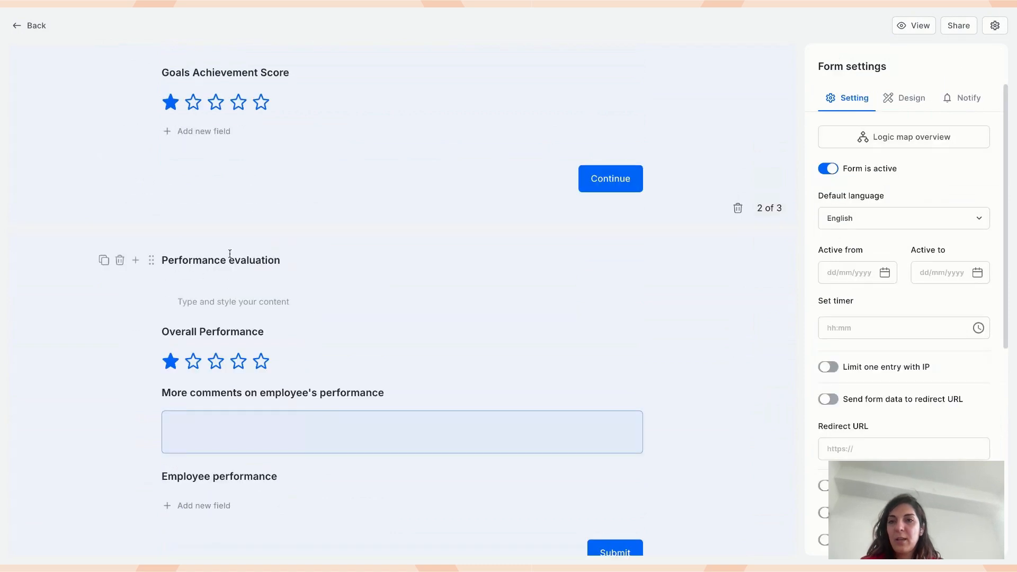
- Add a Content field above Goals Achievement Score and title it Goals evaluation
{"action": "scroll", "coordinate": [233, 255], "scroll_direction": "up", "scroll_amount": 3}
{"action": "left_click", "coordinate": [136, 247]}
{"action": "type", "text": "pag"}
{"action": "key", "text": "ctrl+a"}
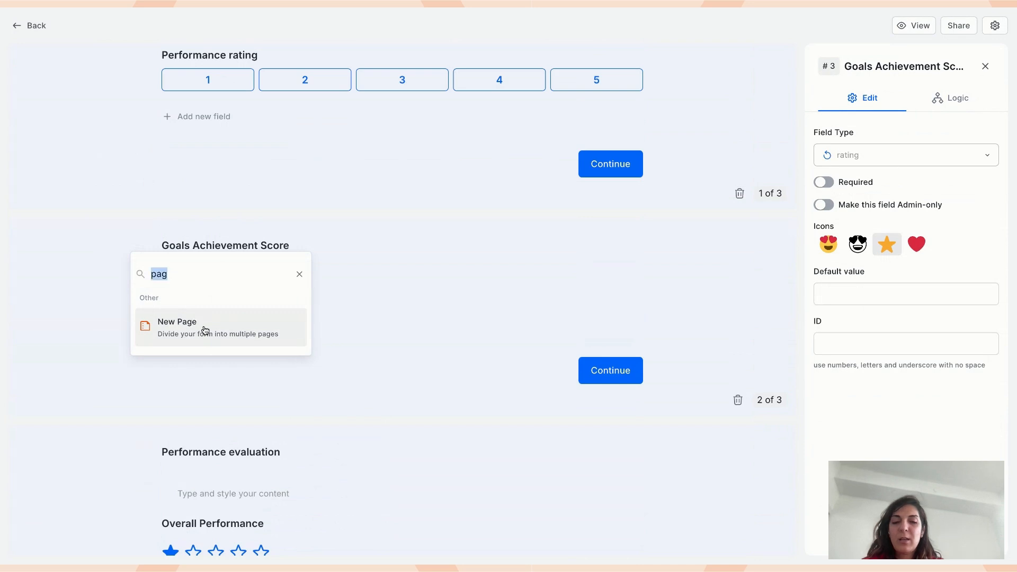
{"action": "type", "text": "con"}
{"action": "left_click", "coordinate": [217, 392]}
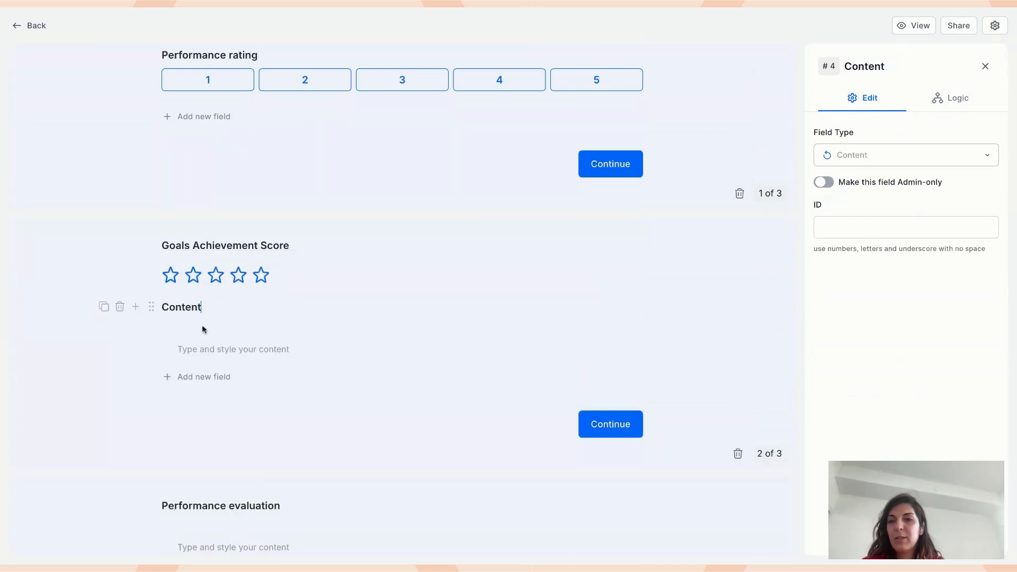
{"action": "left_click_drag", "start_coordinate": [153, 309], "coordinate": [152, 295]}
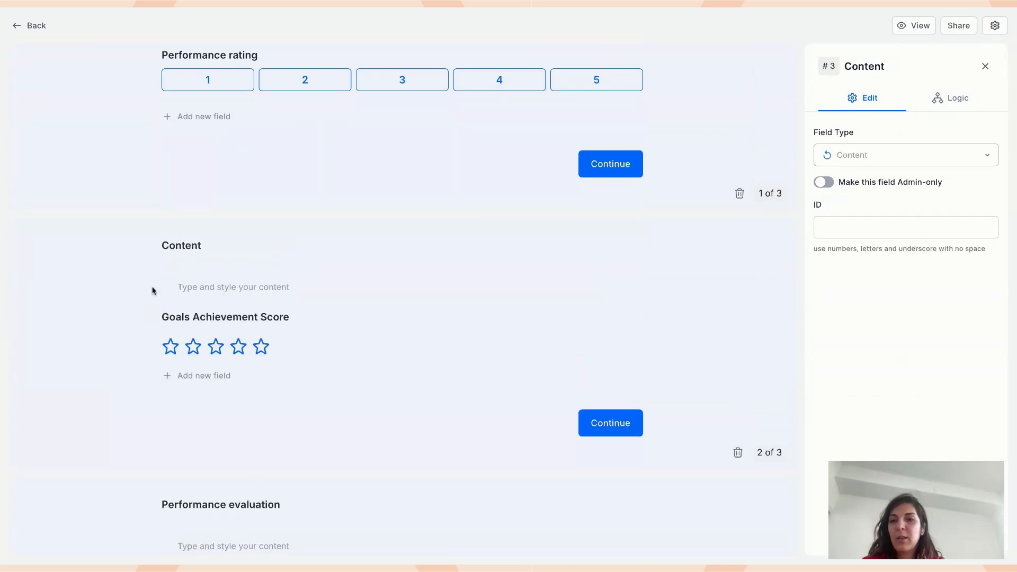
{"action": "double_click", "coordinate": [188, 248]}
{"action": "type", "text": "Goa"}
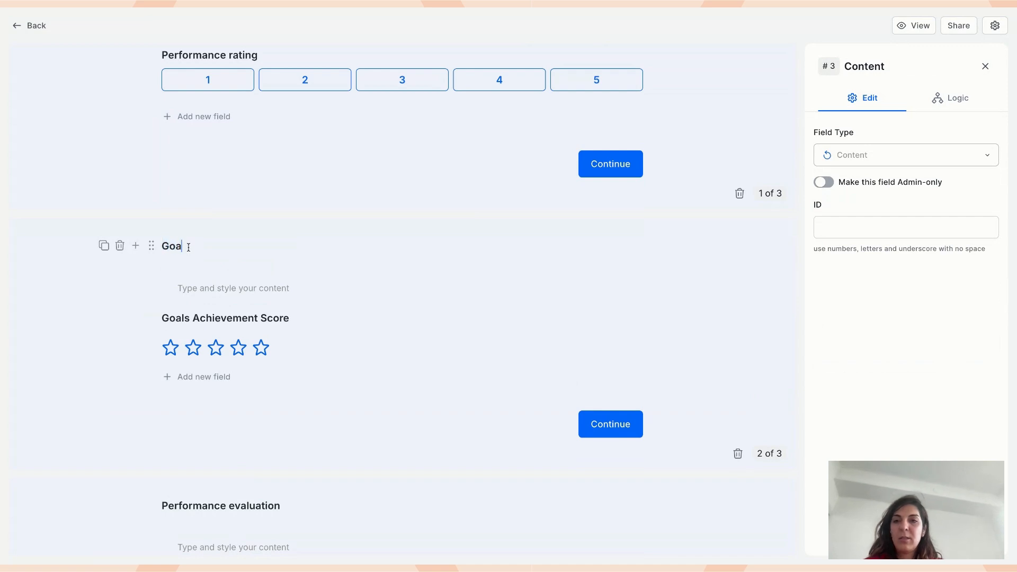
{"action": "type", "text": "ls evaluation"}
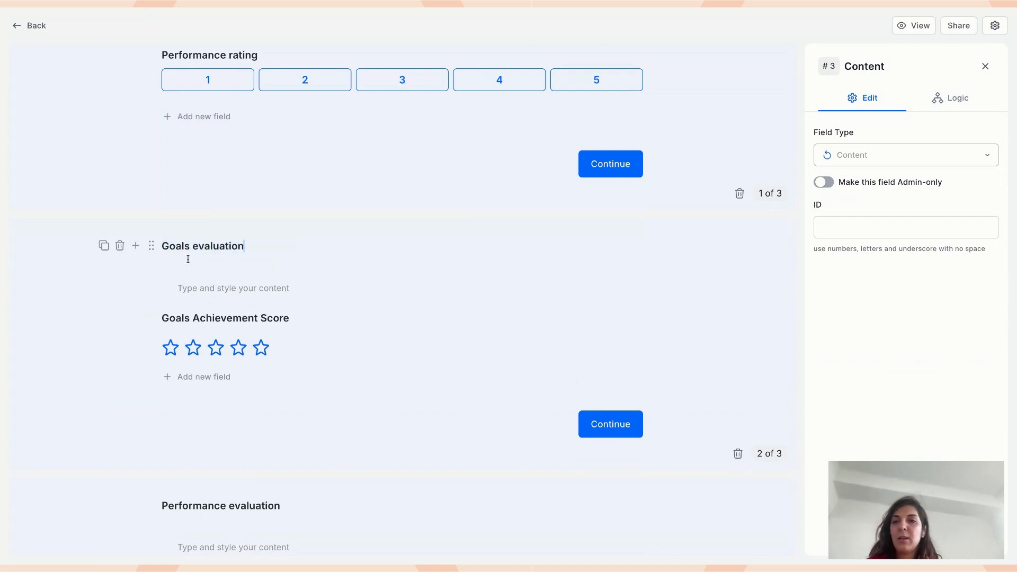
{"action": "left_click", "coordinate": [135, 298]}
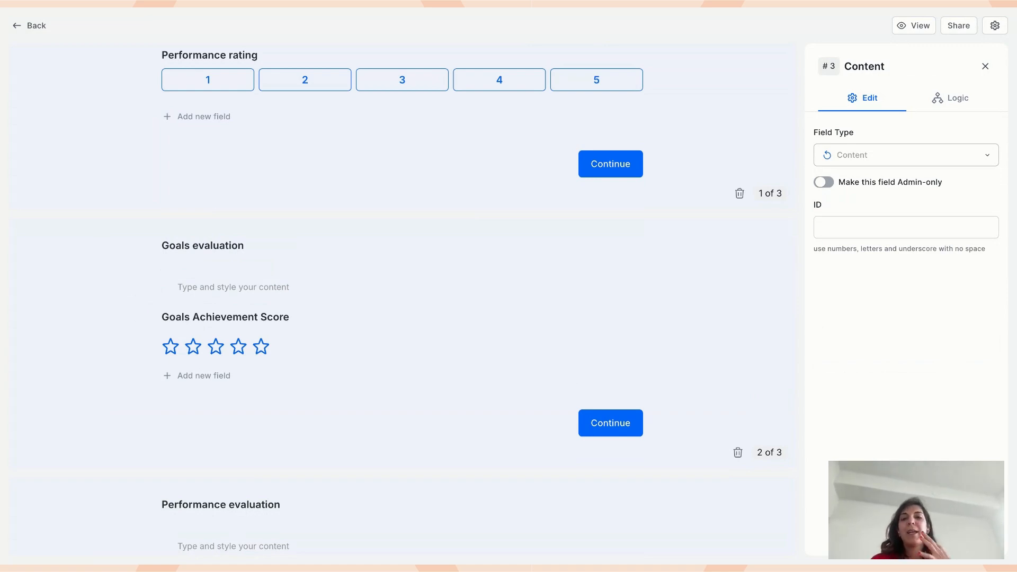
- Review the fields on the form's pages and the logic rules of the Performance rating field
{"action": "scroll", "coordinate": [402, 297], "scroll_direction": "up", "scroll_amount": 3}
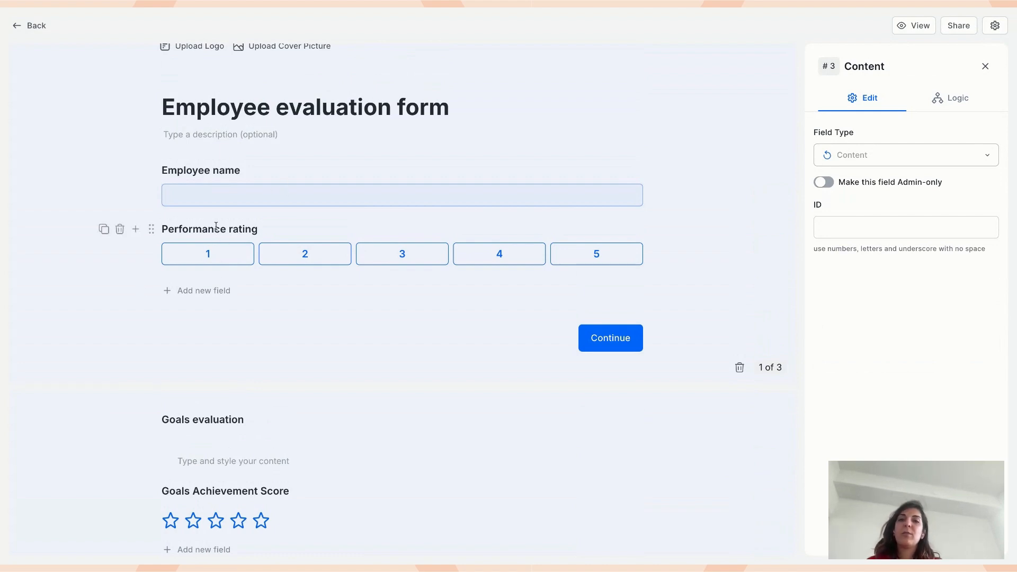
{"action": "scroll", "coordinate": [281, 450], "scroll_direction": "down", "scroll_amount": 5}
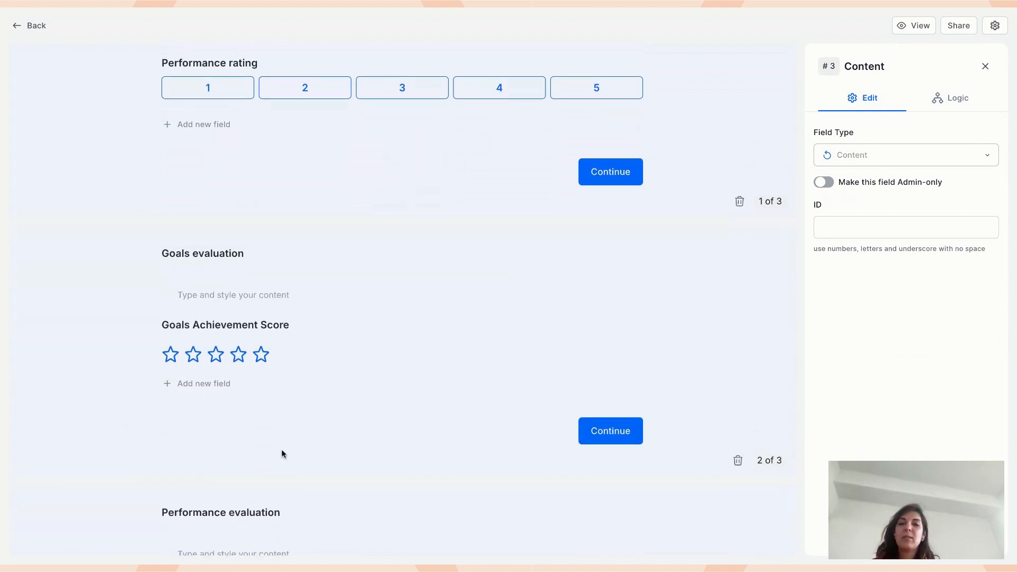
{"action": "scroll", "coordinate": [282, 453], "scroll_direction": "down", "scroll_amount": 1}
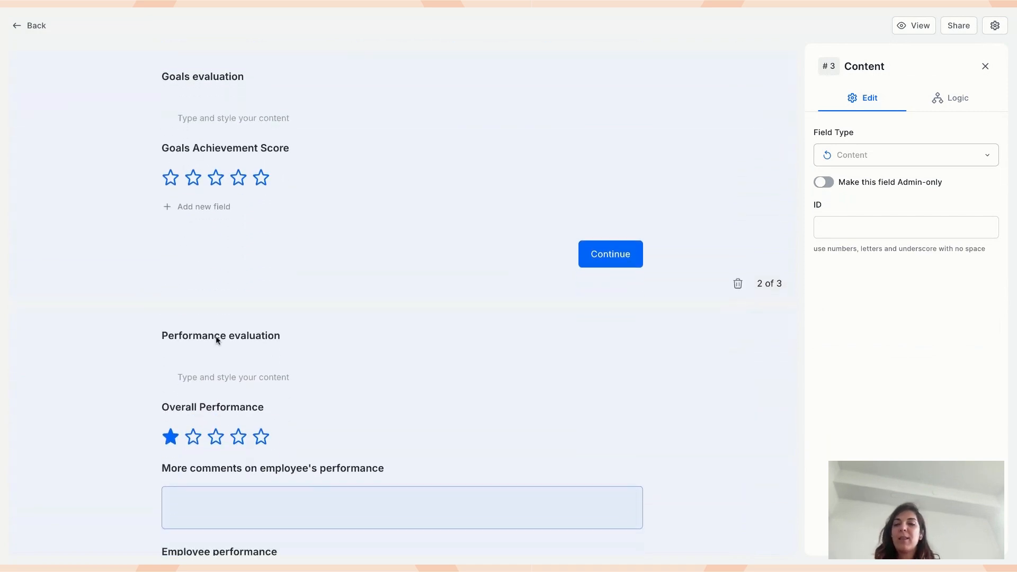
{"action": "scroll", "coordinate": [220, 337], "scroll_direction": "up", "scroll_amount": 4}
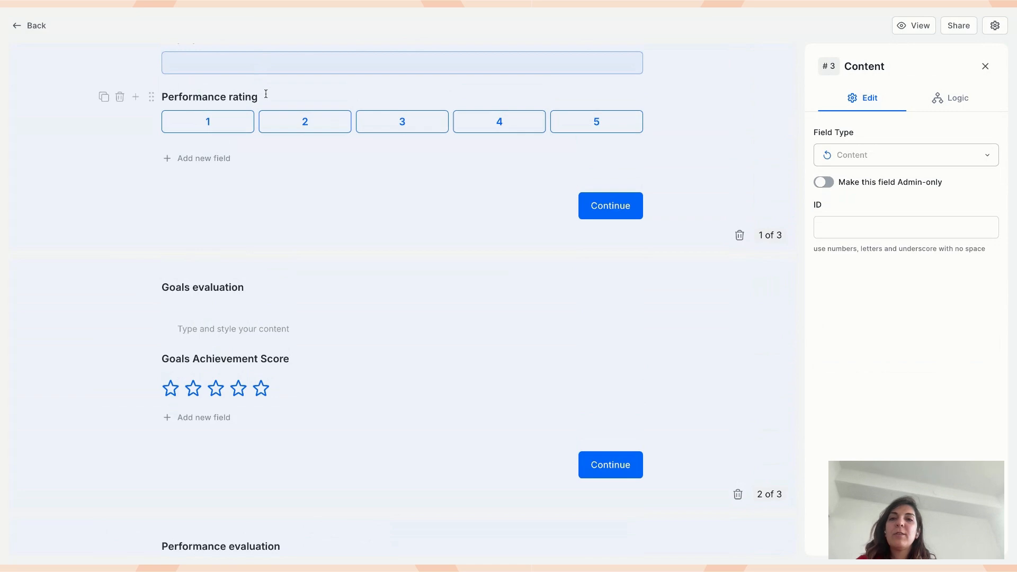
{"action": "left_click", "coordinate": [265, 95]}
{"action": "left_click", "coordinate": [971, 99]}
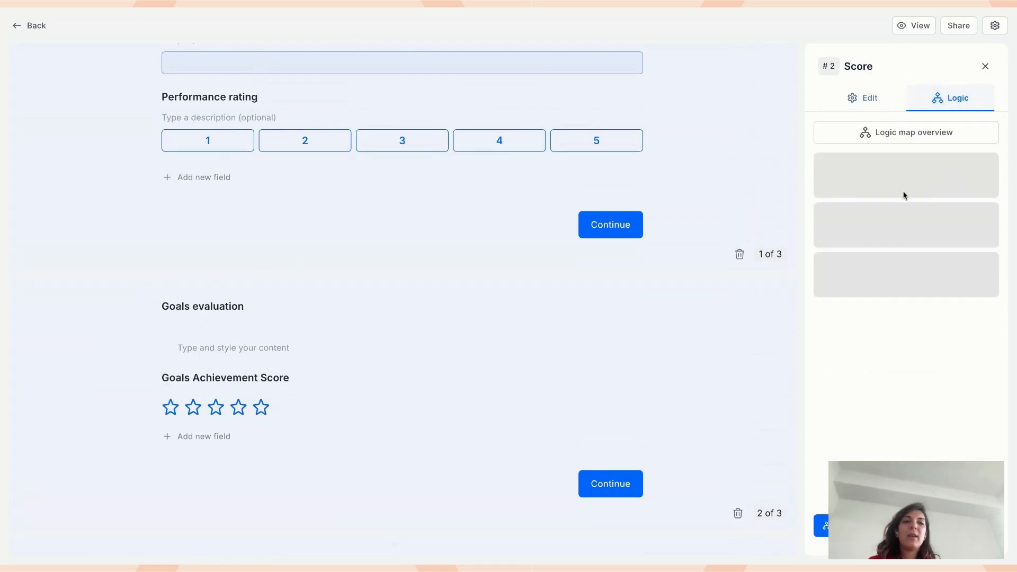
{"action": "mouse_move", "coordinate": [157, 102]}
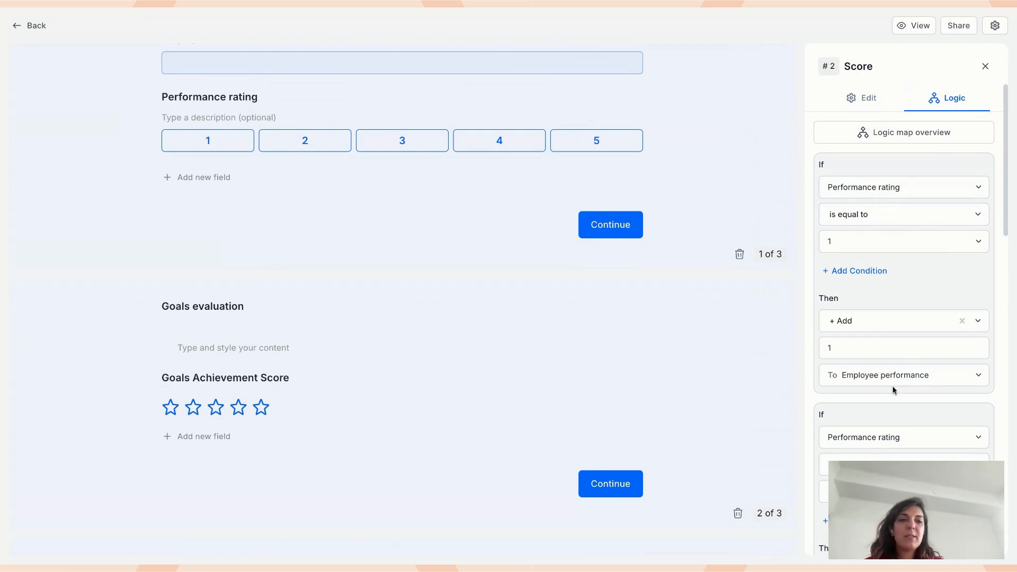
- Add a Variable field below Goals Achievement Score on the second page and title it Goals score
{"action": "scroll", "coordinate": [454, 321], "scroll_direction": "down", "scroll_amount": 2}
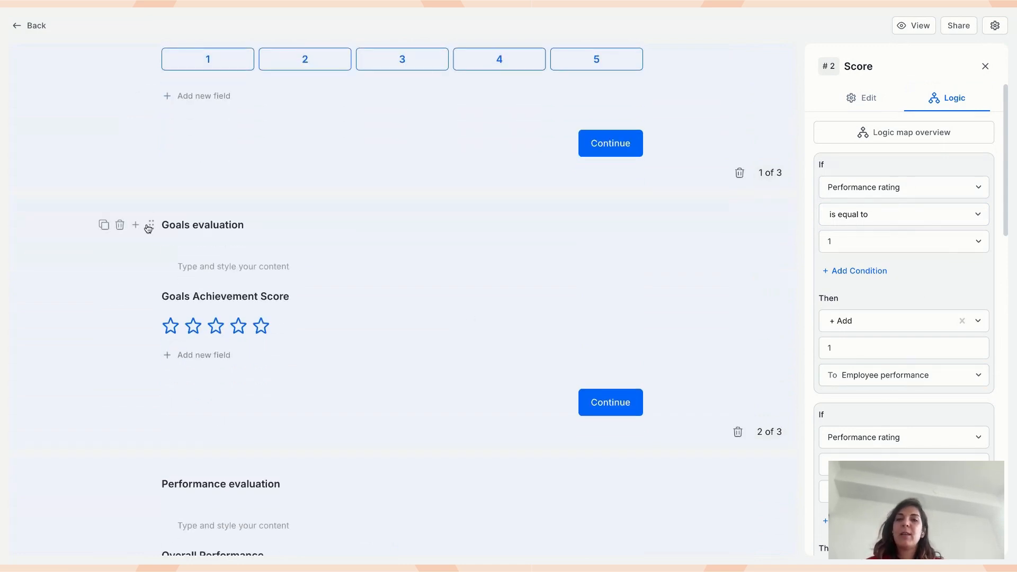
{"action": "left_click", "coordinate": [138, 227]}
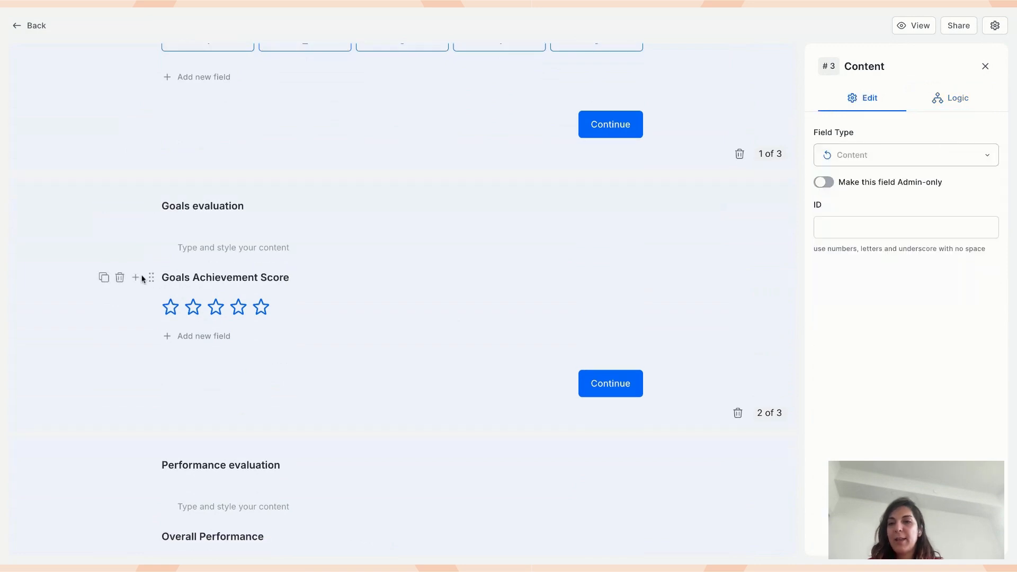
{"action": "left_click", "coordinate": [143, 277]}
{"action": "left_click", "coordinate": [141, 280]}
{"action": "double_click", "coordinate": [155, 314]}
{"action": "type", "text": "v"}
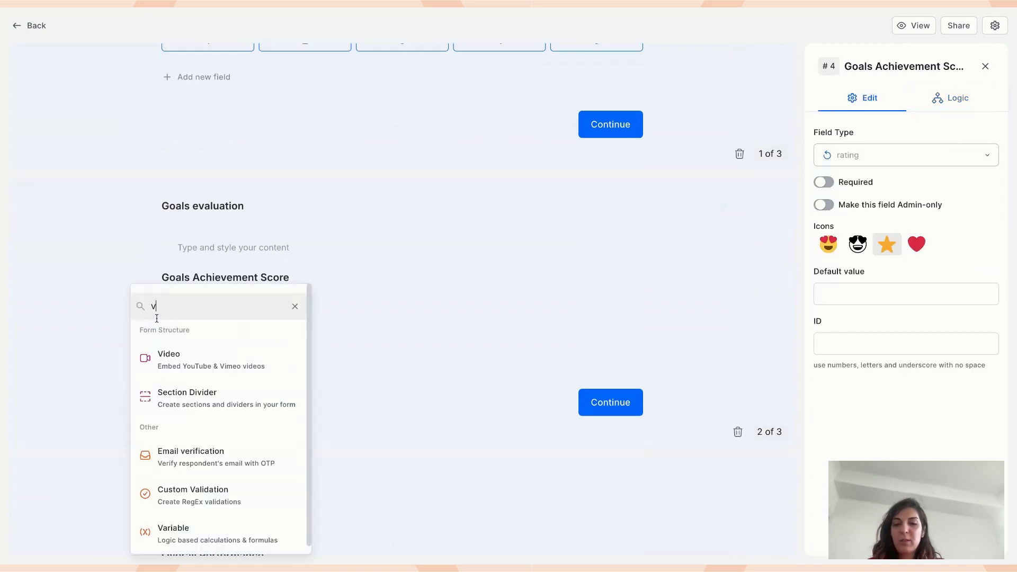
{"action": "type", "text": "ar"}
{"action": "left_click", "coordinate": [203, 371]}
{"action": "double_click", "coordinate": [195, 342]}
{"action": "type", "text": "Goals score"}
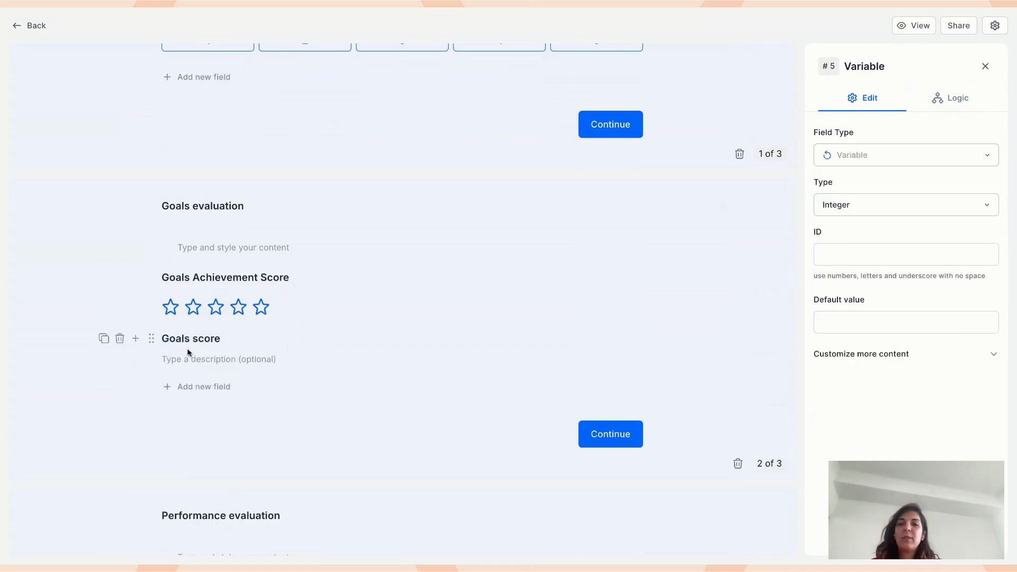
- Add a logic rule to Goals Achievement Score with the condition that it is greater than or equal to 3
{"action": "left_click", "coordinate": [306, 278]}
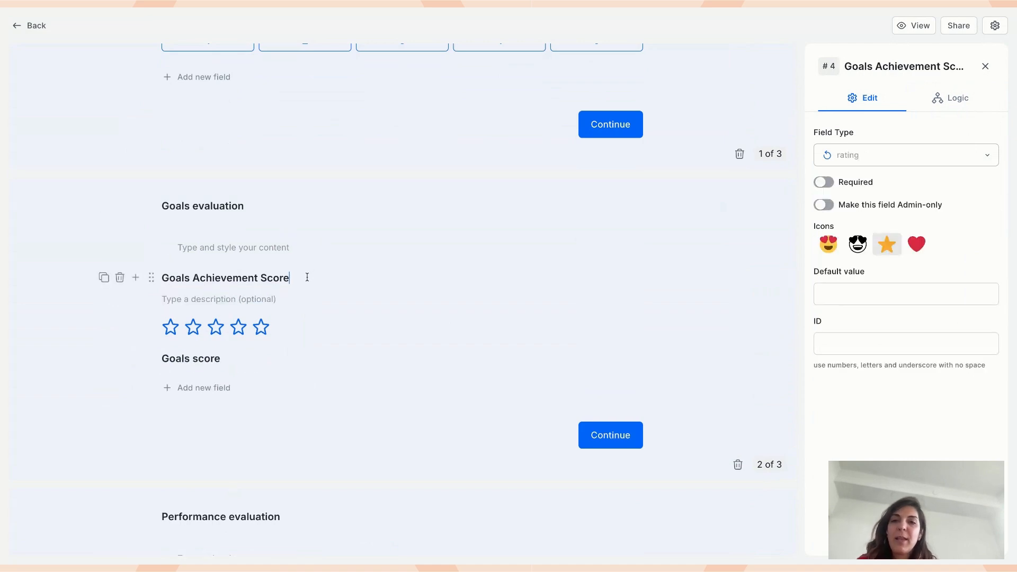
{"action": "left_click", "coordinate": [954, 98]}
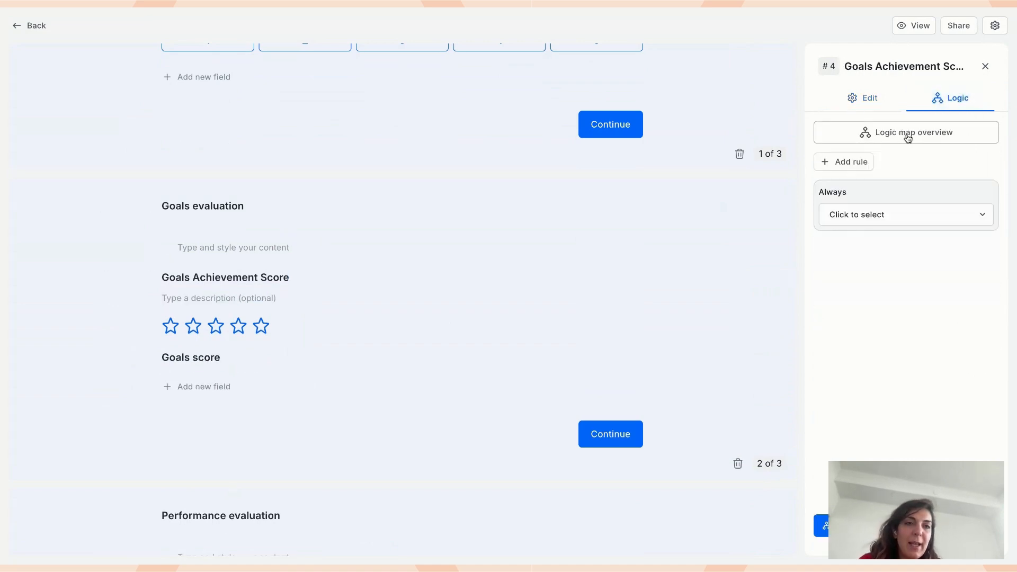
{"action": "left_click", "coordinate": [844, 162]}
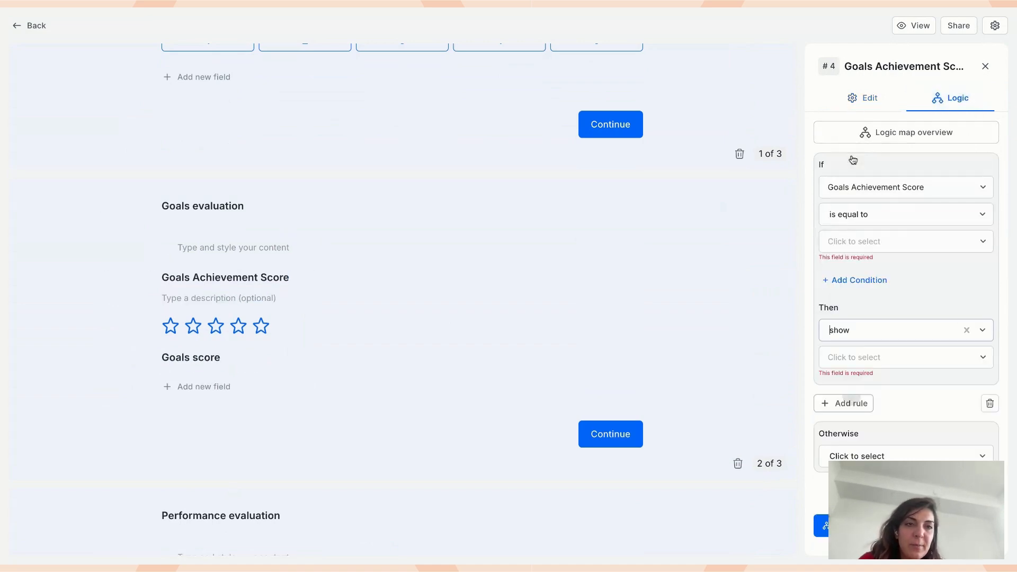
{"action": "left_click", "coordinate": [883, 217]}
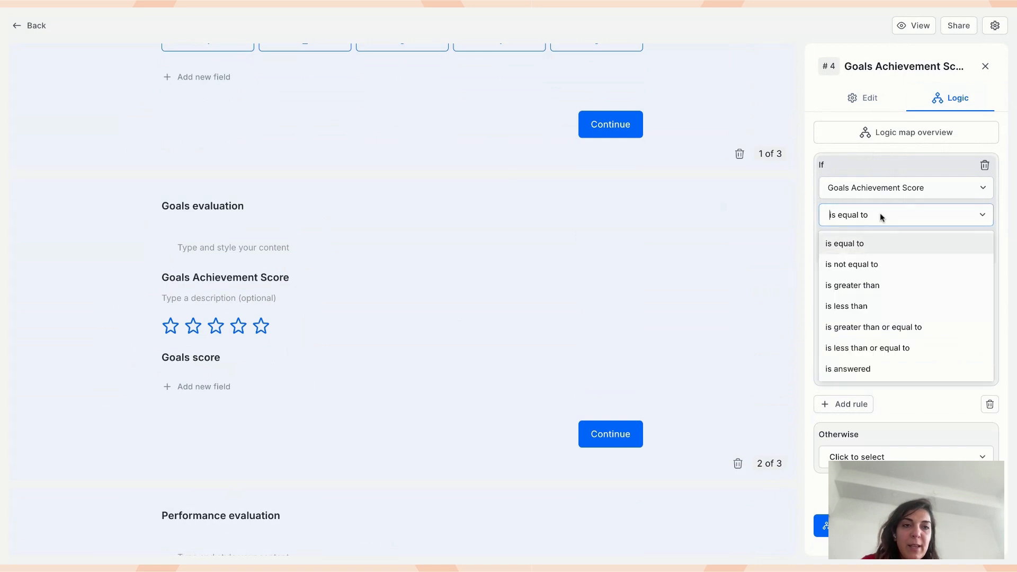
{"action": "left_click", "coordinate": [899, 327]}
{"action": "left_click", "coordinate": [872, 244]}
{"action": "left_click", "coordinate": [863, 314]}
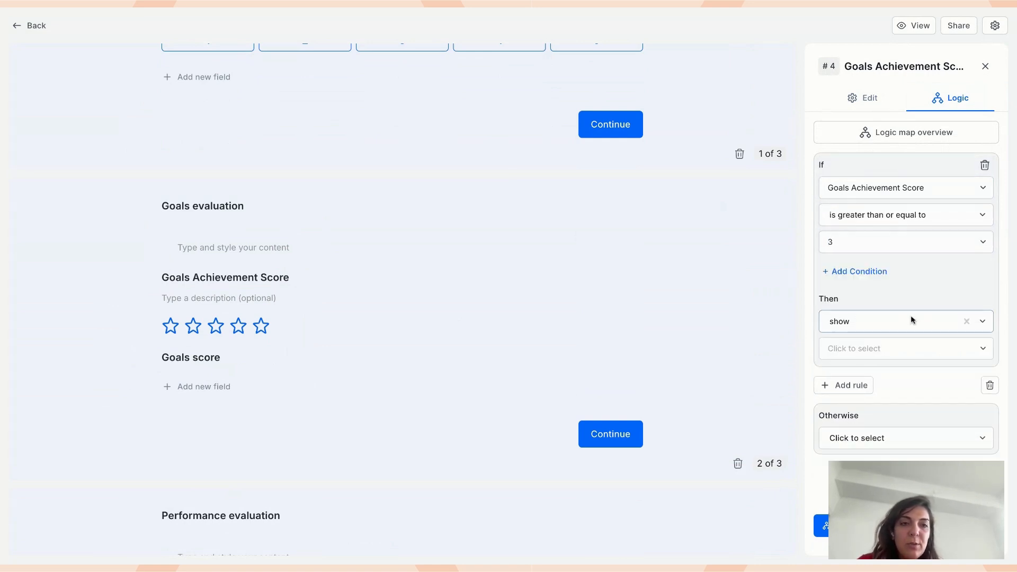
- Set the rule's action to add 3 to the Goals score variable
{"action": "left_click", "coordinate": [887, 322]}
{"action": "left_click", "coordinate": [847, 412]}
{"action": "left_click", "coordinate": [851, 351]}
{"action": "type", "text": "3"}
{"action": "left_click", "coordinate": [875, 375]}
{"action": "left_click", "coordinate": [888, 406]}
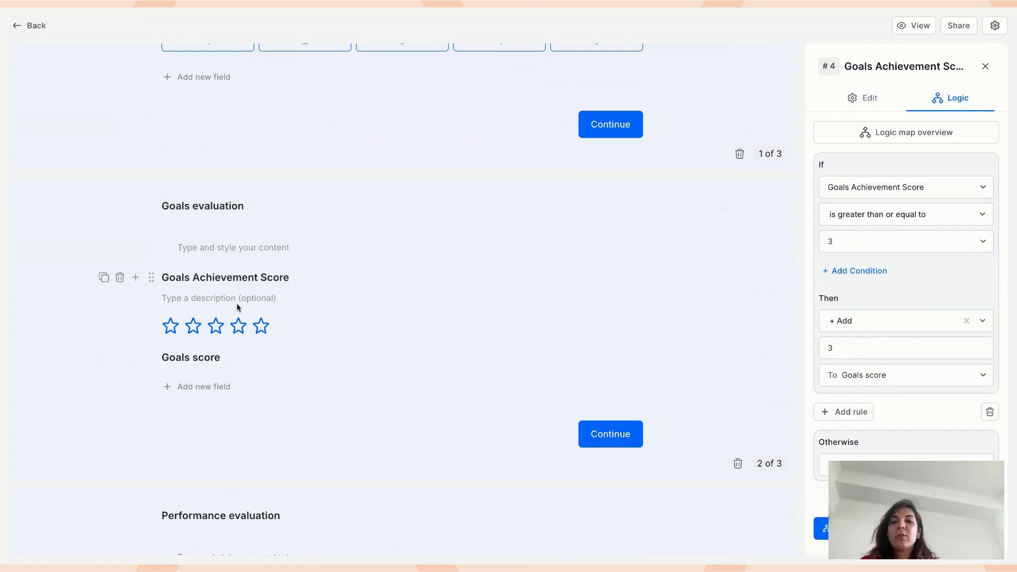
- Rename the Employee performance variable on the last page to Overall performance
{"action": "left_click", "coordinate": [239, 325]}
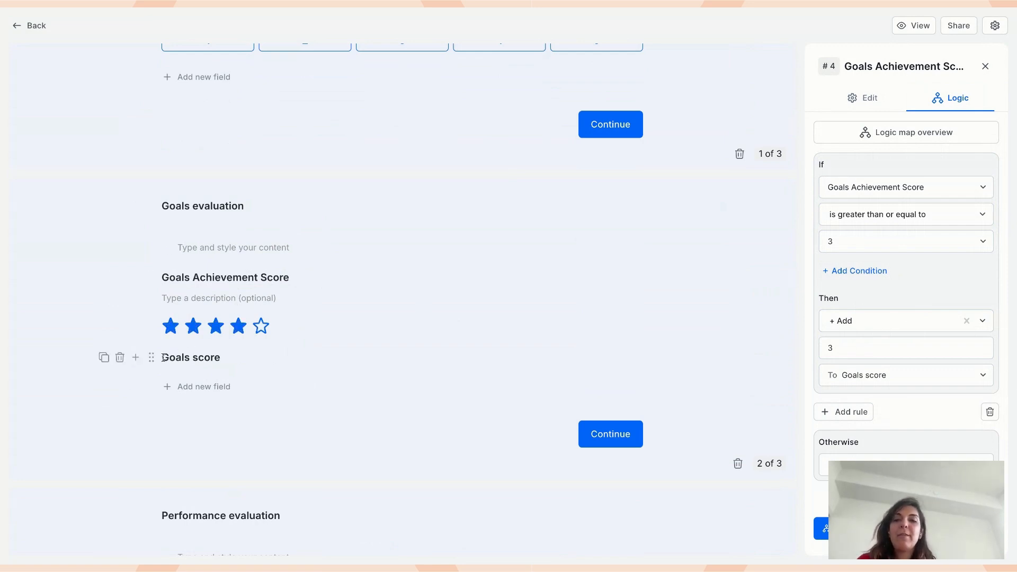
{"action": "left_click", "coordinate": [164, 358]}
{"action": "scroll", "coordinate": [222, 346], "scroll_direction": "down", "scroll_amount": 6}
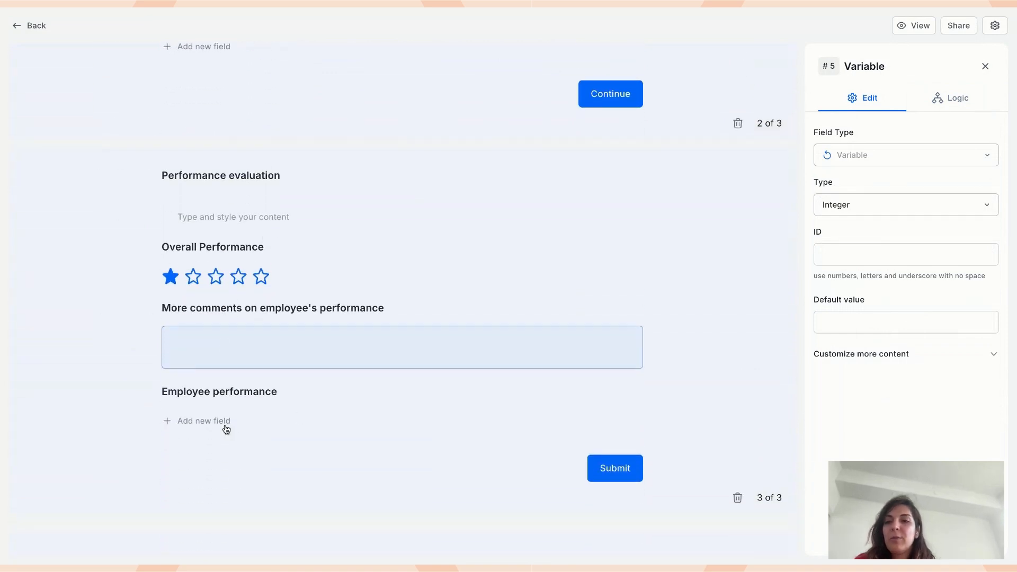
{"action": "left_click", "coordinate": [212, 387]}
{"action": "left_click", "coordinate": [207, 392]}
{"action": "double_click", "coordinate": [208, 392]}
{"action": "type", "text": "Overlal"}
{"action": "left_click", "coordinate": [125, 429]}
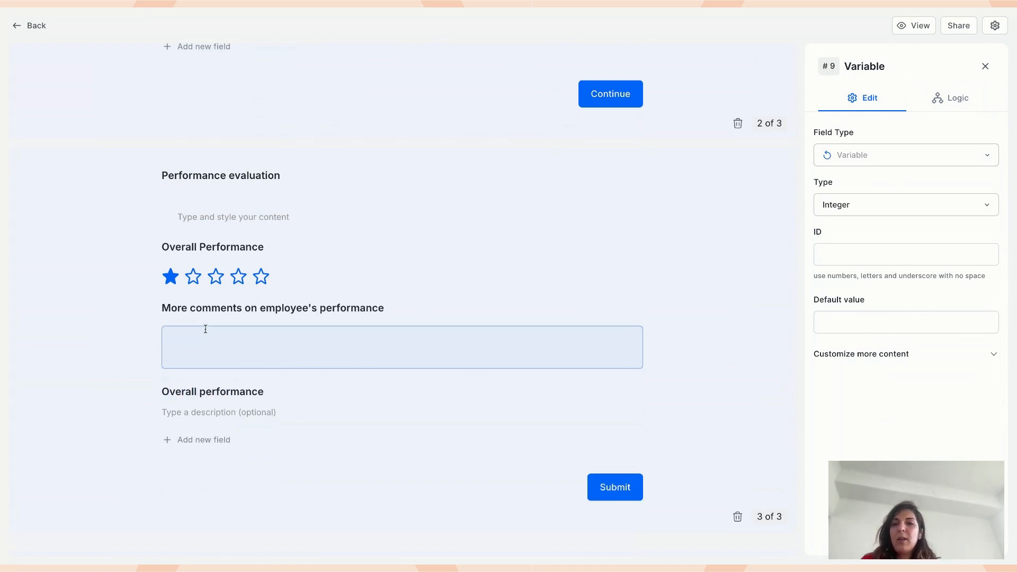
{"action": "left_click", "coordinate": [267, 393]}
{"action": "left_click", "coordinate": [216, 276]}
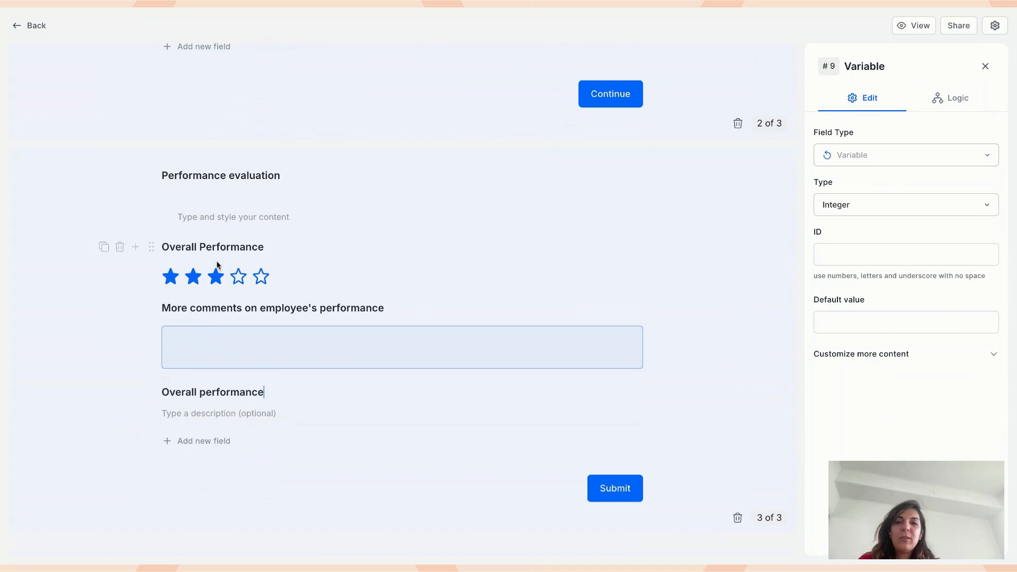
{"action": "left_click", "coordinate": [275, 251]}
{"action": "left_click", "coordinate": [937, 104]}
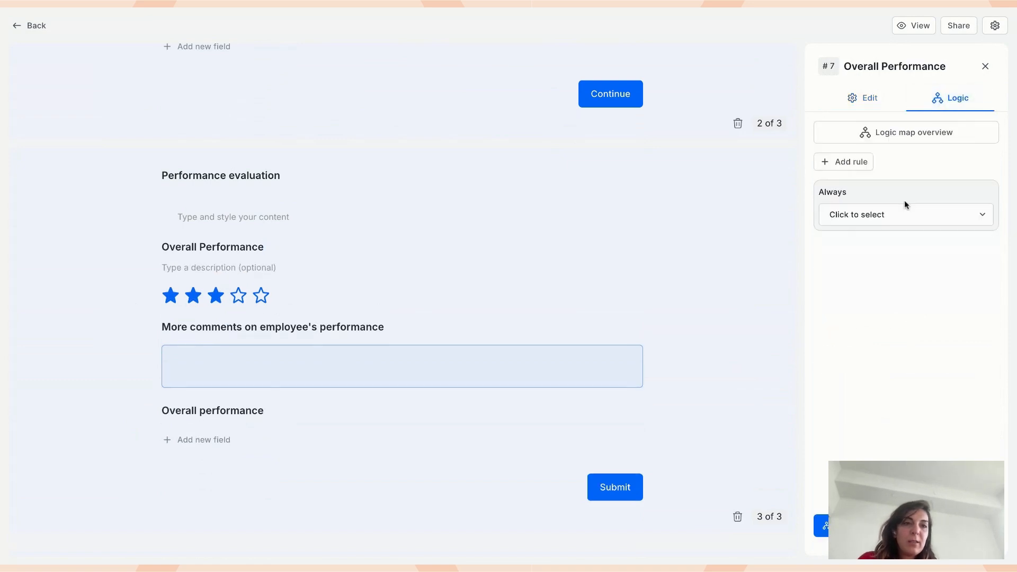
{"action": "left_click", "coordinate": [845, 161]}
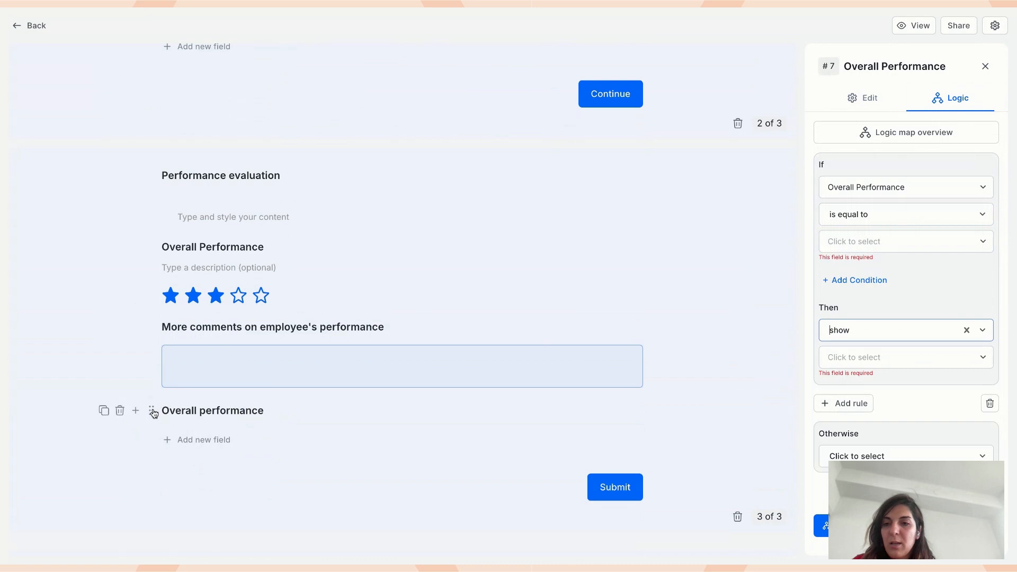
- Move the Overall performance variable from the third page to the first page, directly below the Performance rating field
{"action": "left_click", "coordinate": [153, 398]}
{"action": "left_click_drag", "start_coordinate": [153, 399], "coordinate": [152, 32]}
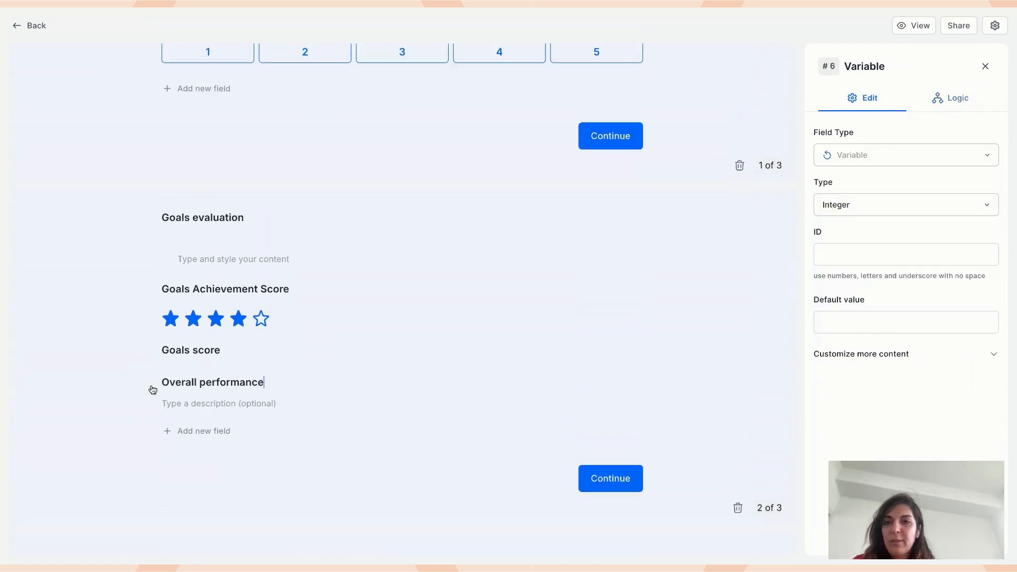
{"action": "left_click_drag", "start_coordinate": [151, 388], "coordinate": [152, 103]}
{"action": "scroll", "coordinate": [151, 103], "scroll_direction": "up", "scroll_amount": 3}
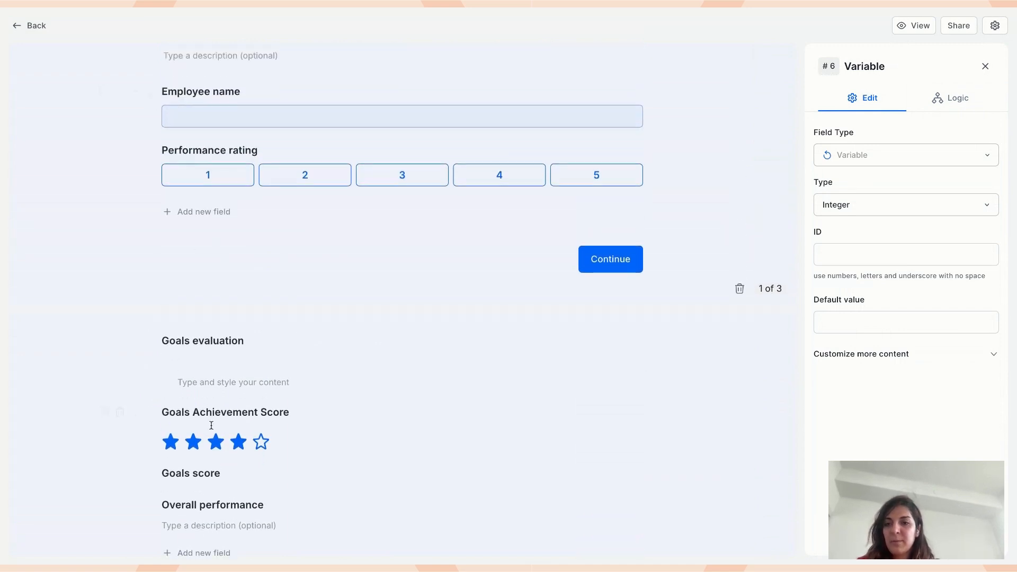
{"action": "left_click_drag", "start_coordinate": [153, 510], "coordinate": [153, 209]}
- Rename the moved variable on the first page to Performance rating
{"action": "key", "text": "ctrl+shift+Left"}
{"action": "key", "text": "BackSpace"}
{"action": "type", "text": "P"}
{"action": "key", "text": "End"}
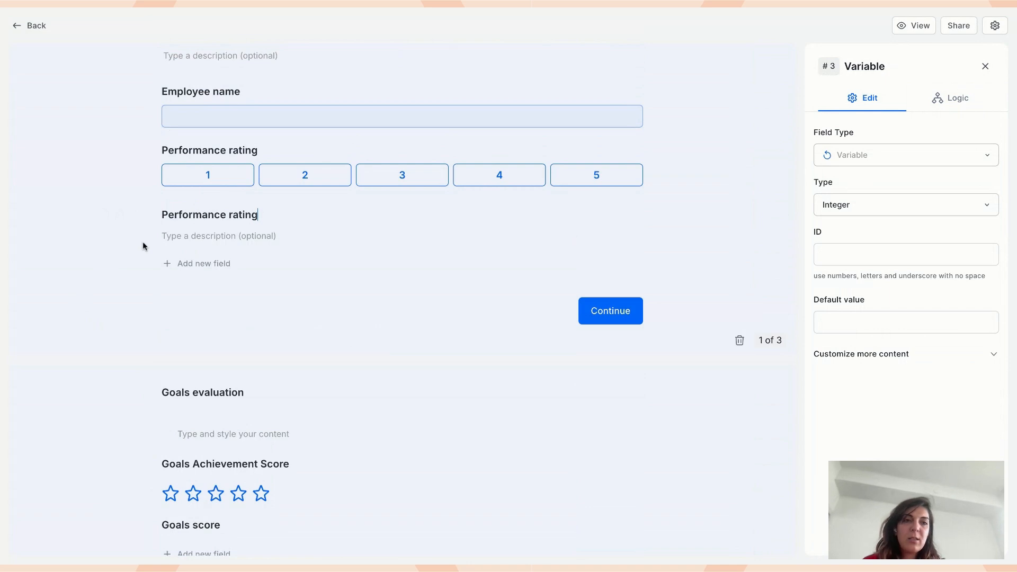
- Check which variable the logic rules of the Performance rating score field add their points to
{"action": "left_click", "coordinate": [261, 151]}
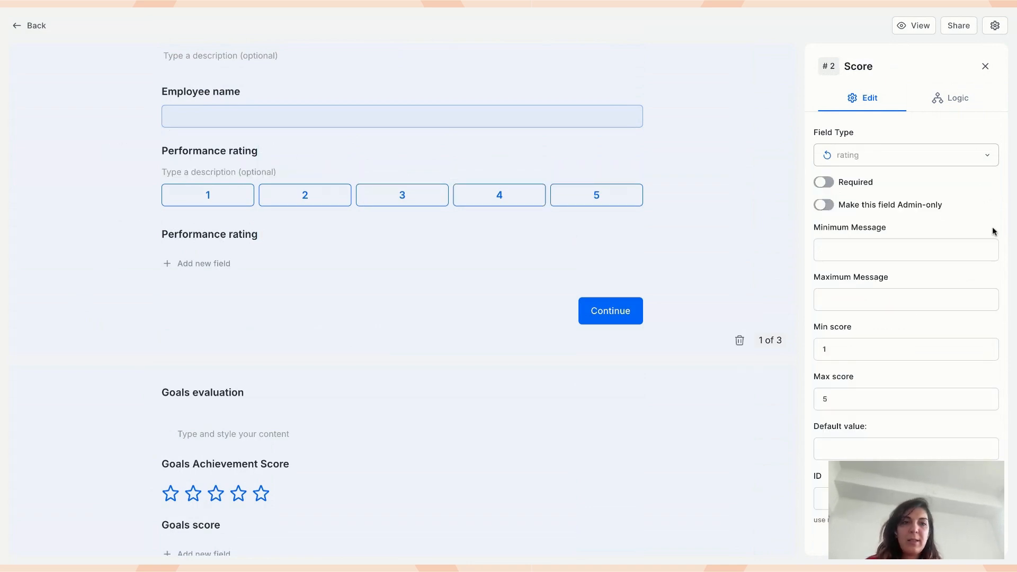
{"action": "left_click", "coordinate": [952, 98]}
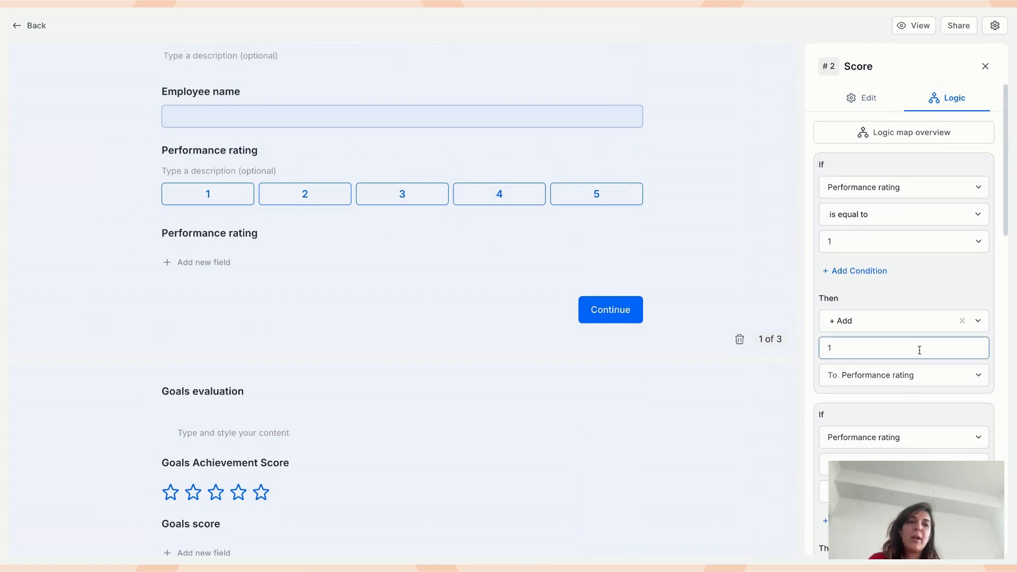
{"action": "scroll", "coordinate": [905, 368], "scroll_direction": "down", "scroll_amount": 5}
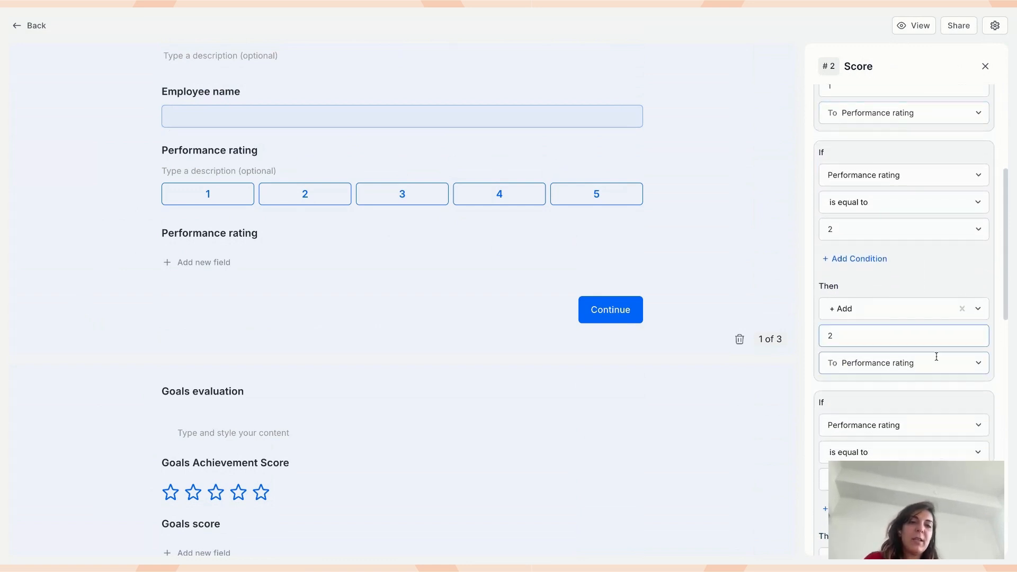
{"action": "scroll", "coordinate": [905, 318], "scroll_direction": "down", "scroll_amount": 6}
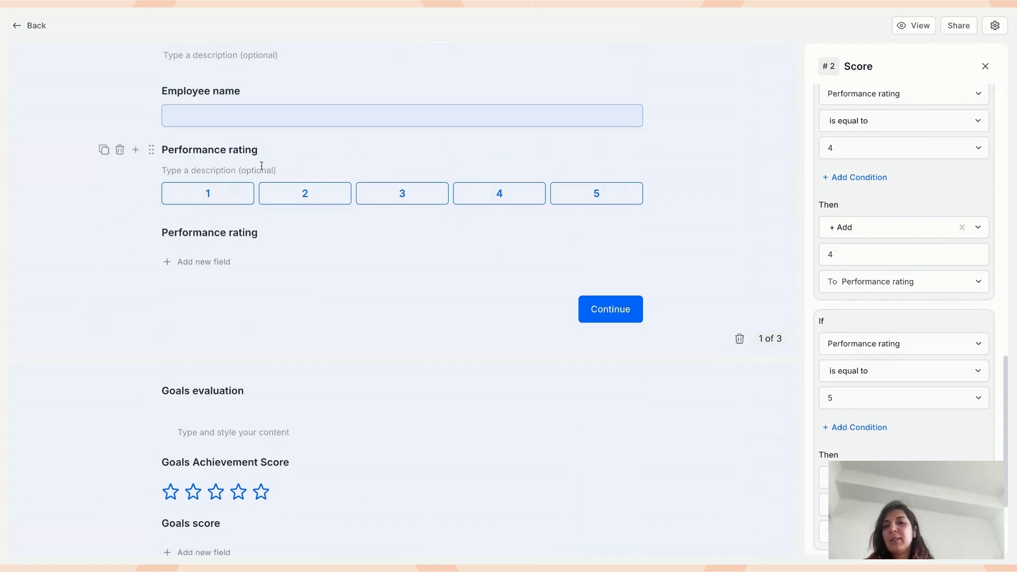
- Add a Variable field below More comments on employee's performance on the third page and title it Overall rating
{"action": "scroll", "coordinate": [261, 166], "scroll_direction": "down", "scroll_amount": 3}
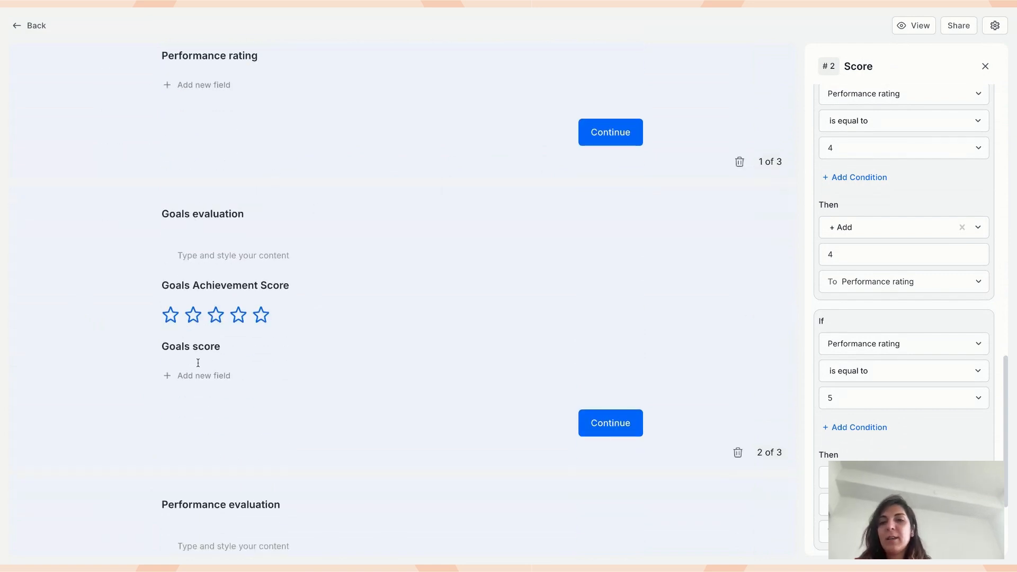
{"action": "scroll", "coordinate": [196, 355], "scroll_direction": "down", "scroll_amount": 5}
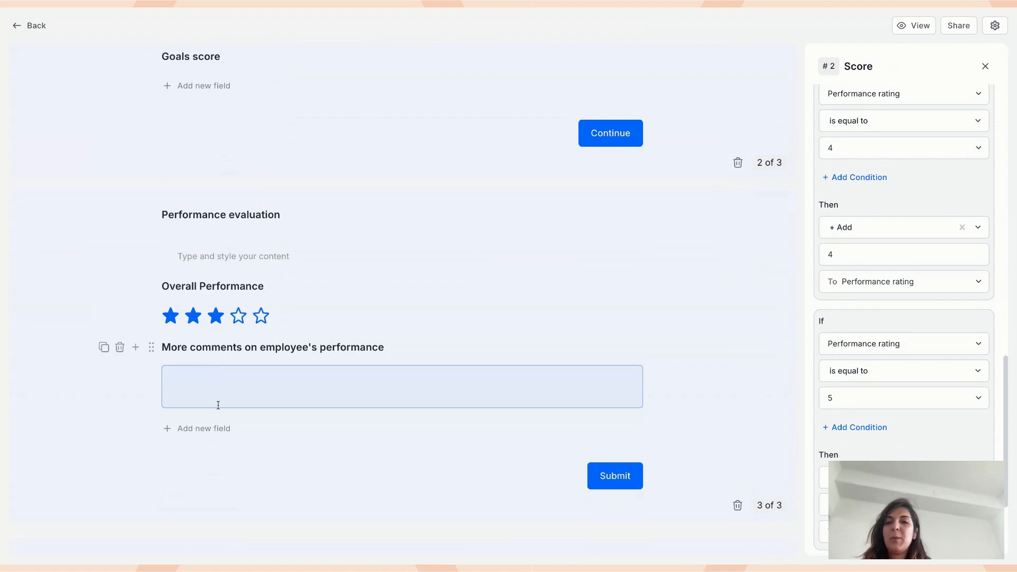
{"action": "left_click", "coordinate": [173, 428]}
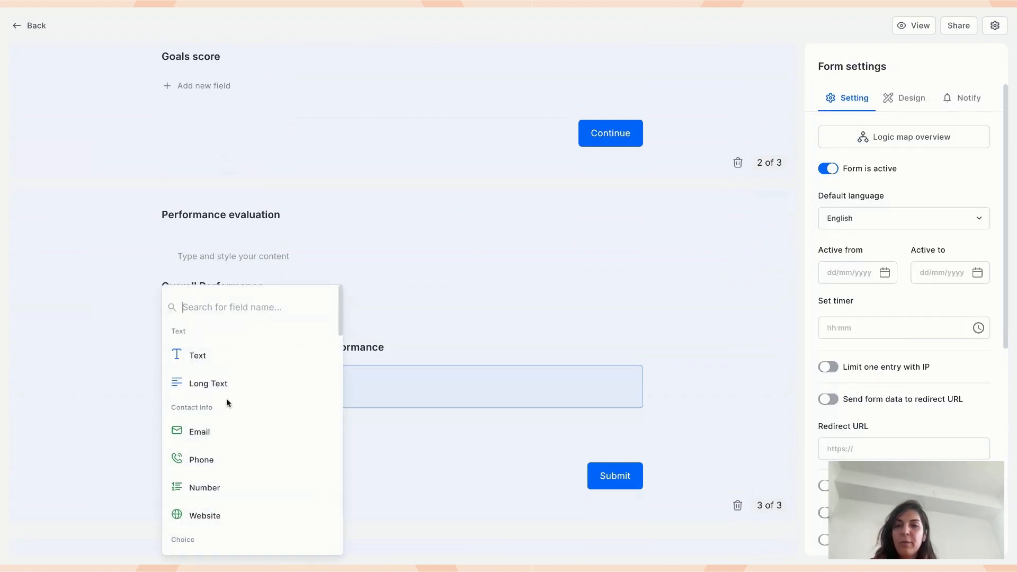
{"action": "type", "text": "var"}
{"action": "left_click", "coordinate": [227, 509]}
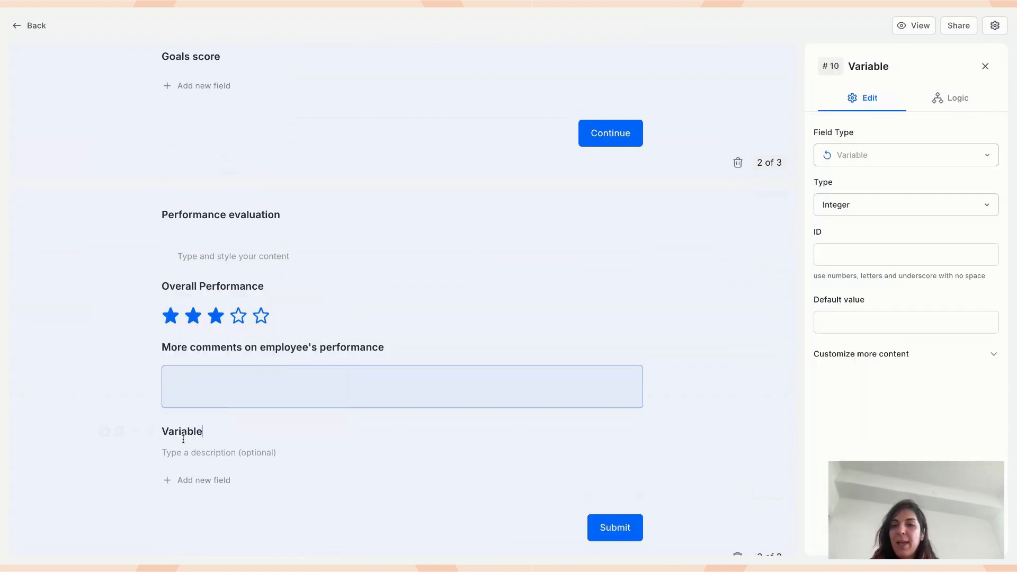
{"action": "double_click", "coordinate": [188, 439]}
{"action": "type", "text": "Overall rating"}
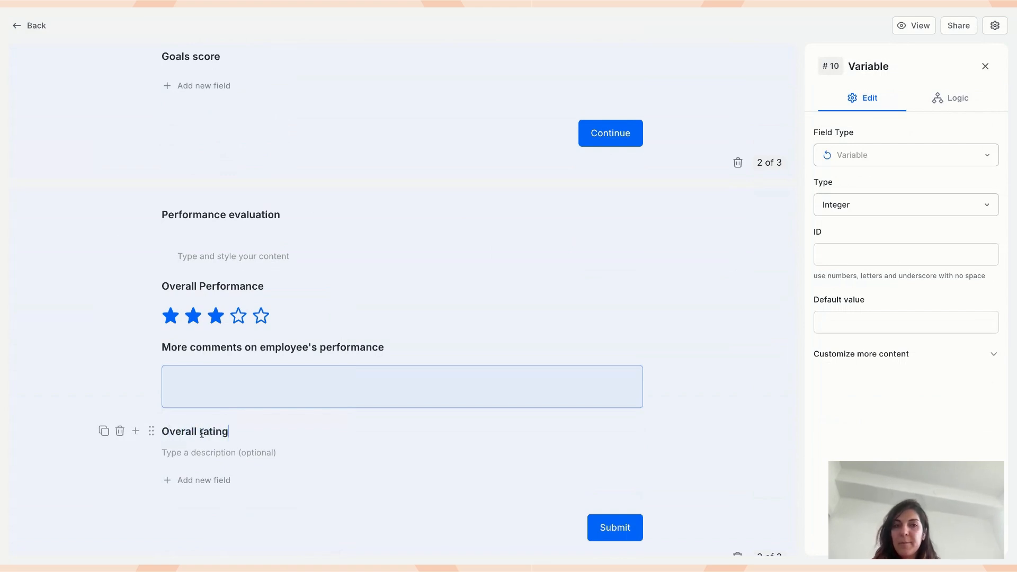
- Start a logic rule on the Overall Performance rating with the condition Overall Performance is greater than or equal to 3
{"action": "left_click", "coordinate": [275, 287]}
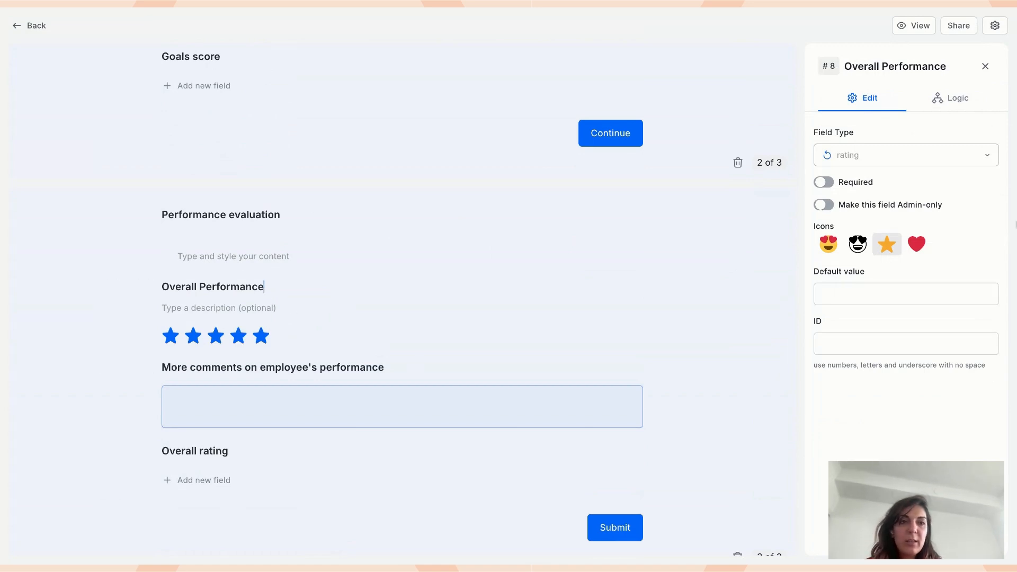
{"action": "left_click", "coordinate": [946, 98]}
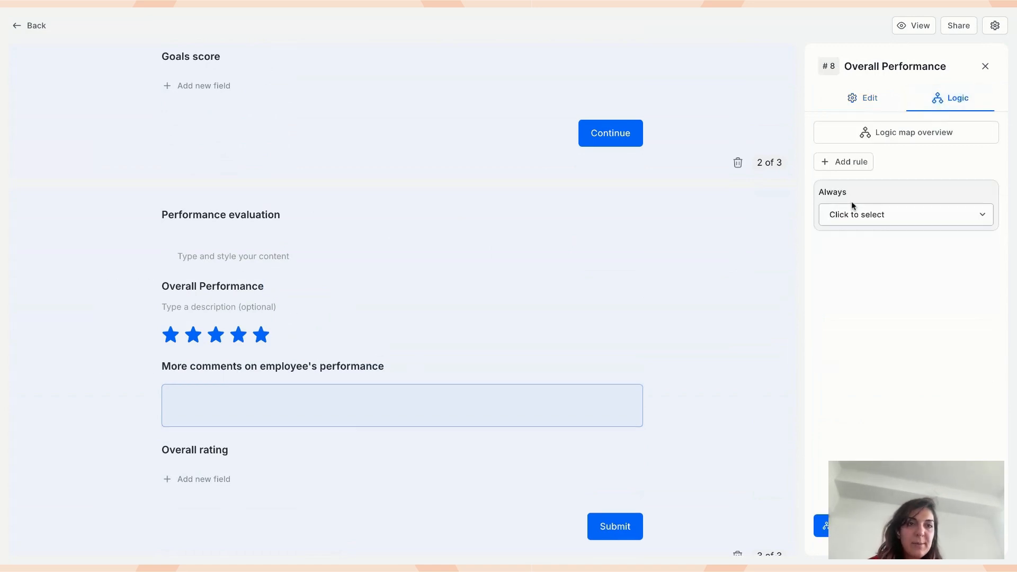
{"action": "left_click", "coordinate": [844, 162]}
{"action": "left_click", "coordinate": [876, 242]}
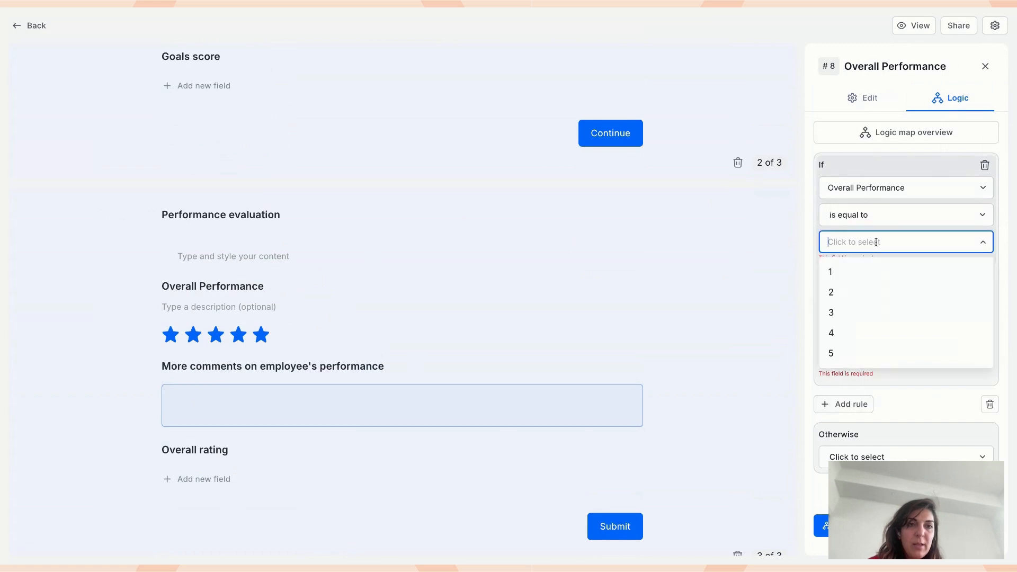
{"action": "left_click", "coordinate": [864, 214]}
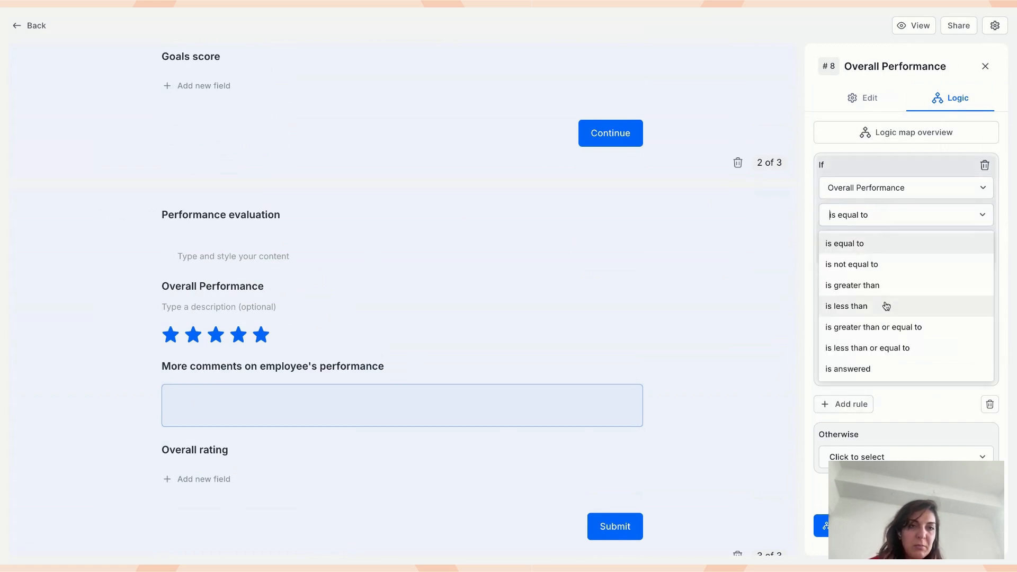
{"action": "left_click", "coordinate": [884, 327]}
{"action": "left_click", "coordinate": [869, 241]}
{"action": "left_click", "coordinate": [851, 310]}
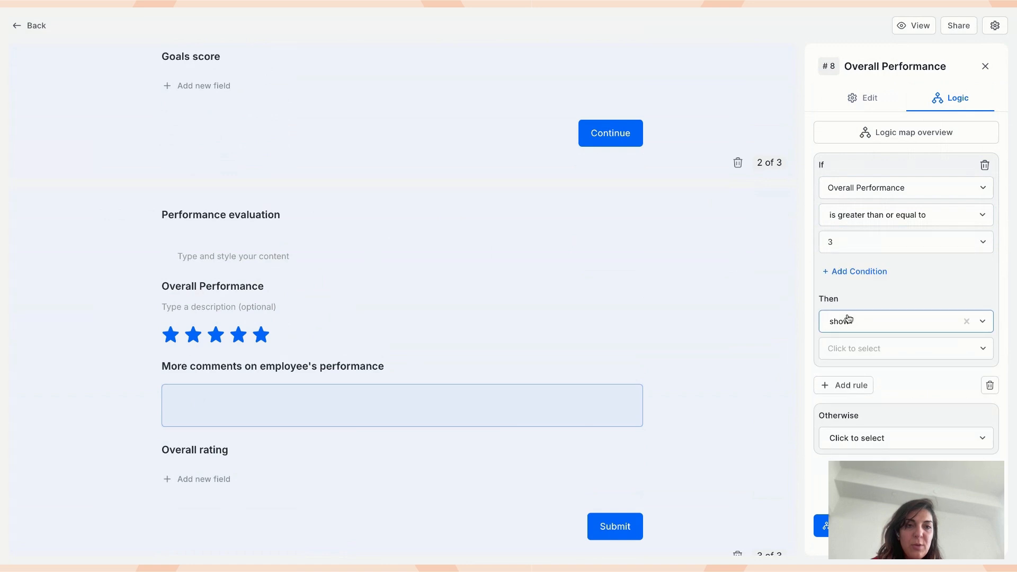
- Make the Overall Performance rule's action add 3 to the Overall rating variable
{"action": "left_click", "coordinate": [856, 320]}
{"action": "left_click", "coordinate": [848, 412]}
{"action": "left_click", "coordinate": [847, 346]}
{"action": "type", "text": "3"}
{"action": "left_click", "coordinate": [875, 375]}
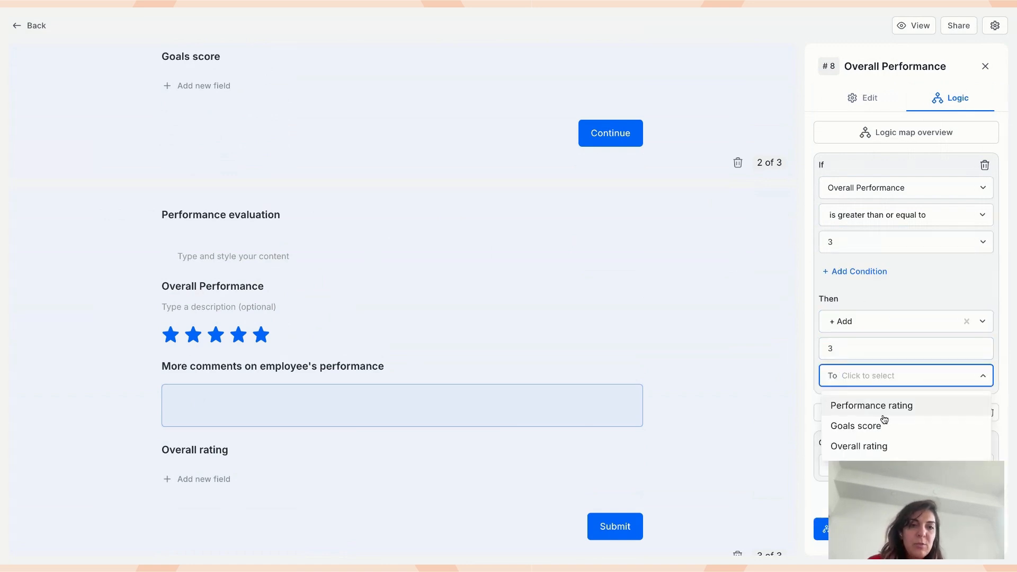
{"action": "left_click", "coordinate": [875, 446]}
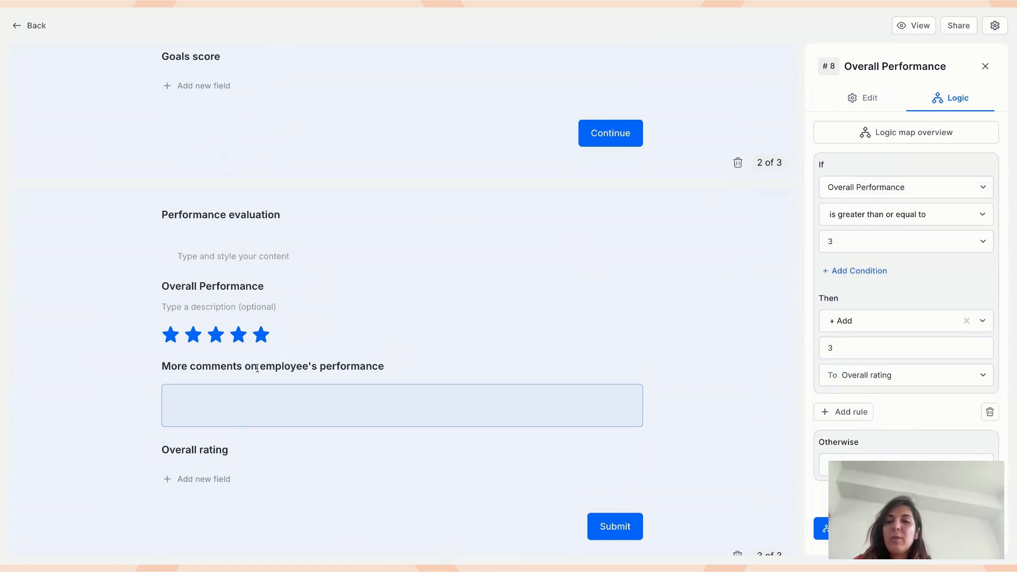
- Rename the Goals score variable on the second page to Goals rating
{"action": "scroll", "coordinate": [316, 348], "scroll_direction": "up", "scroll_amount": 6}
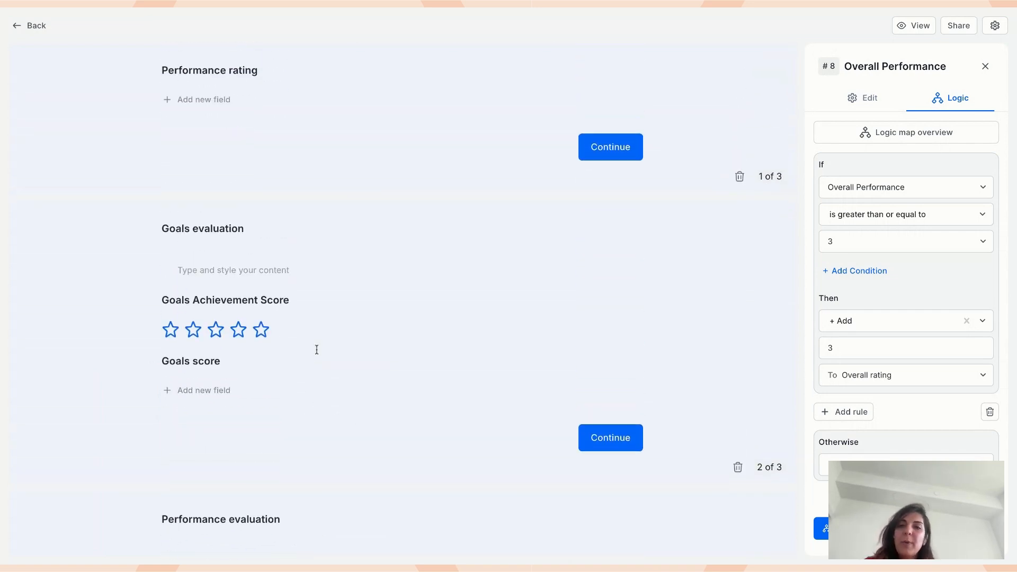
{"action": "left_click", "coordinate": [211, 366]}
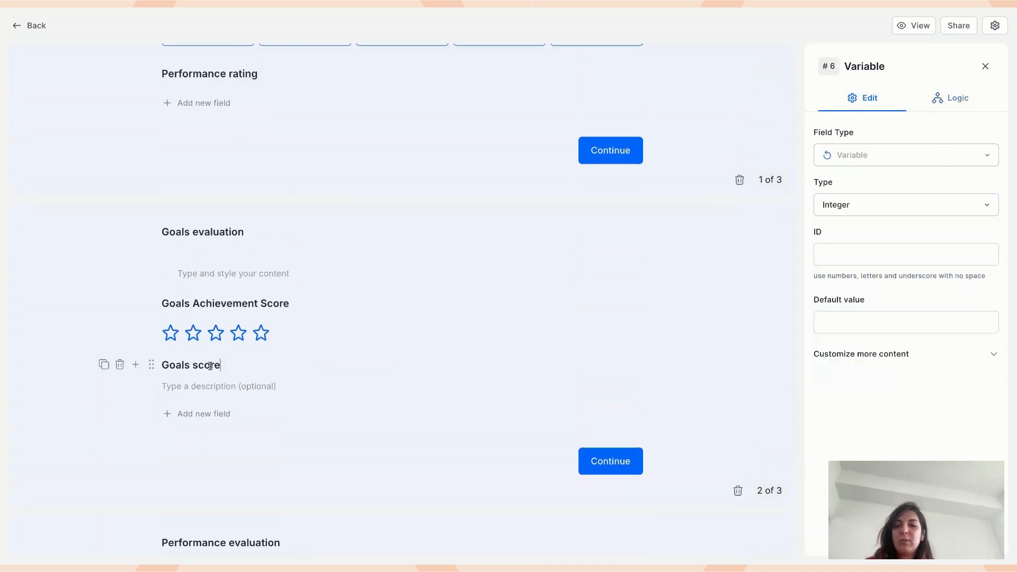
{"action": "double_click", "coordinate": [210, 365]}
{"action": "type", "text": "rating"}
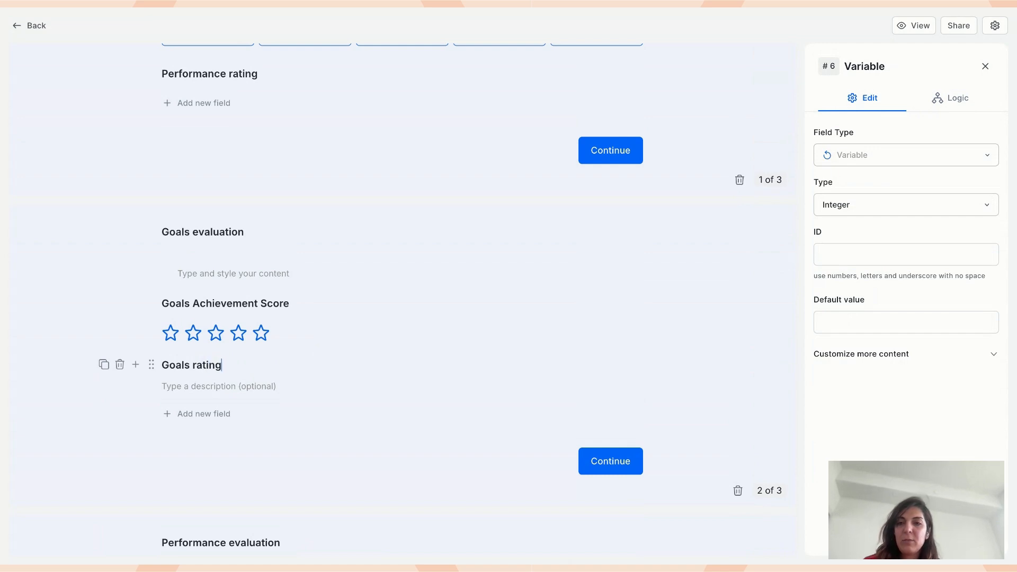
{"action": "left_click", "coordinate": [62, 404]}
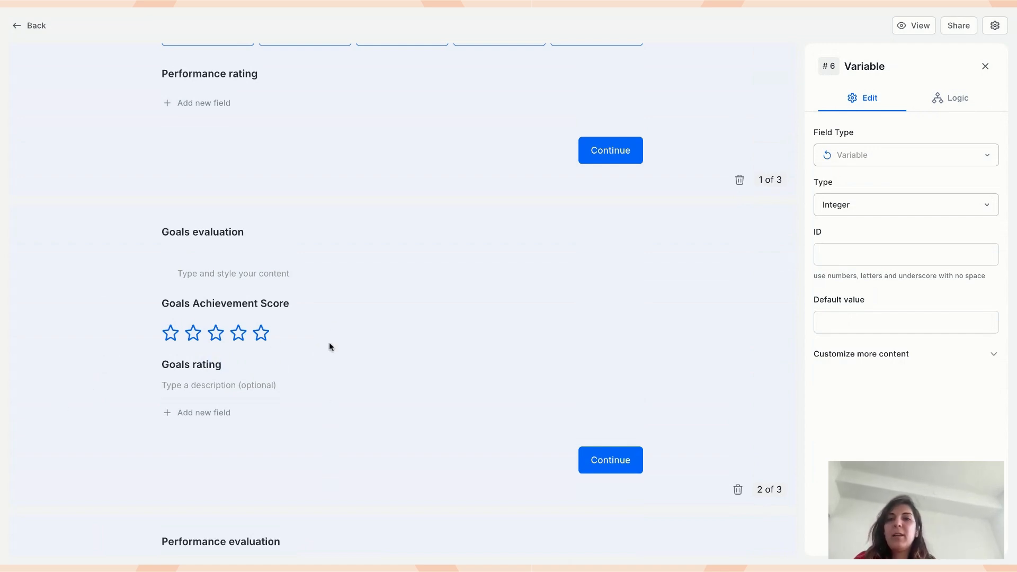
- Review the logic of the Performance rating variable and of the Performance rating score field on the first page
{"action": "scroll", "coordinate": [402, 280], "scroll_direction": "up", "scroll_amount": 5}
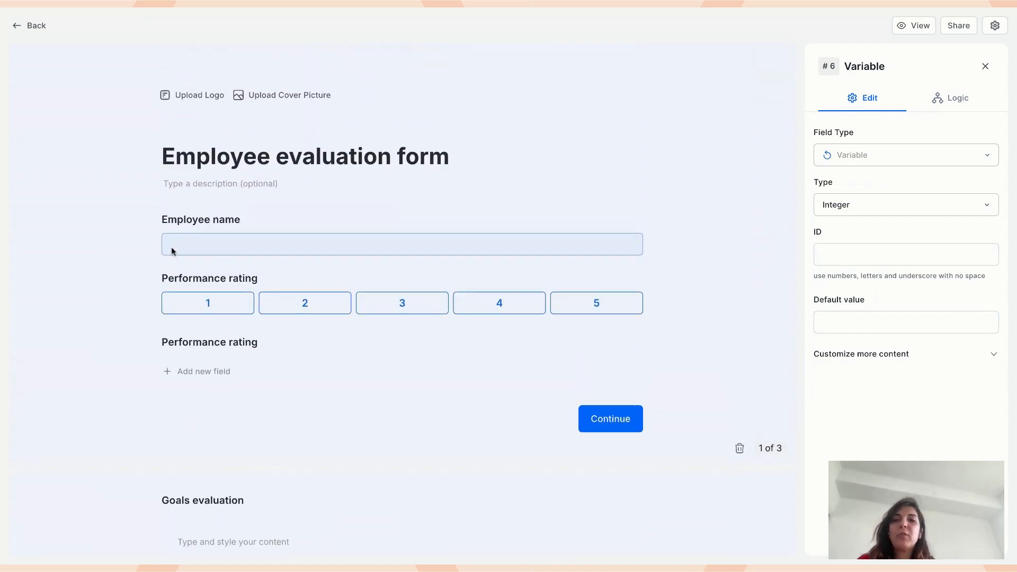
{"action": "left_click", "coordinate": [261, 354]}
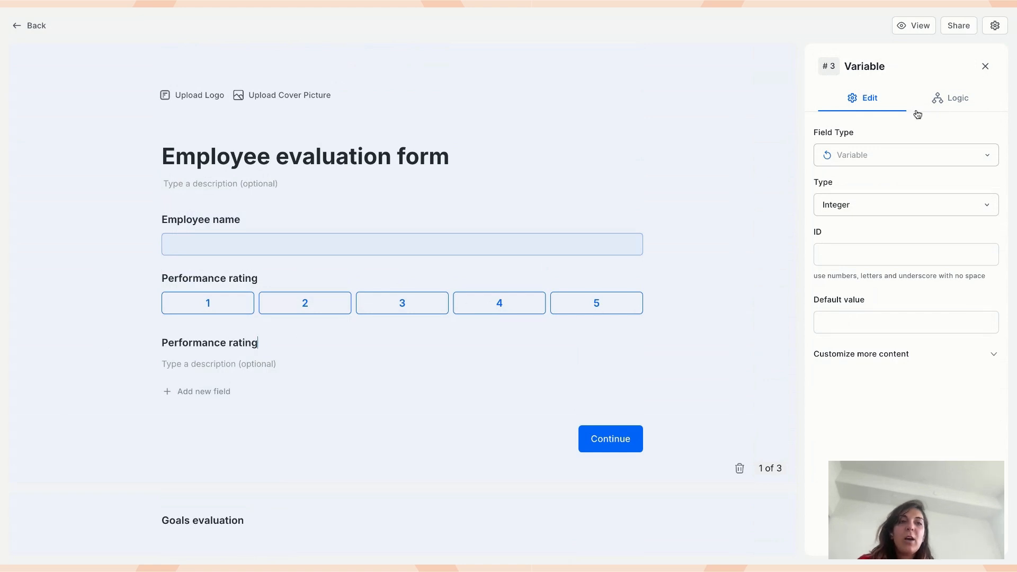
{"action": "left_click", "coordinate": [956, 97]}
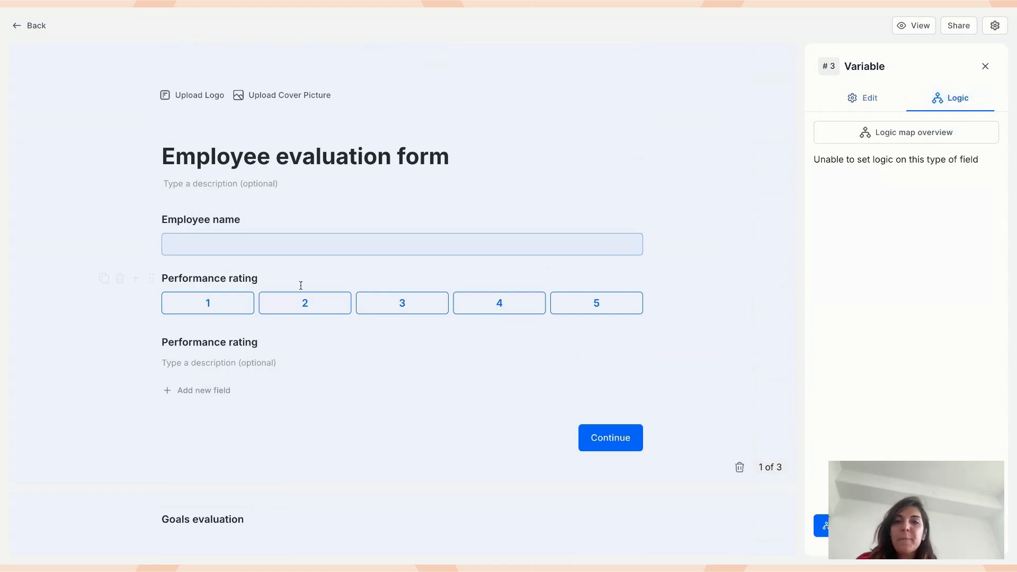
{"action": "left_click", "coordinate": [259, 278]}
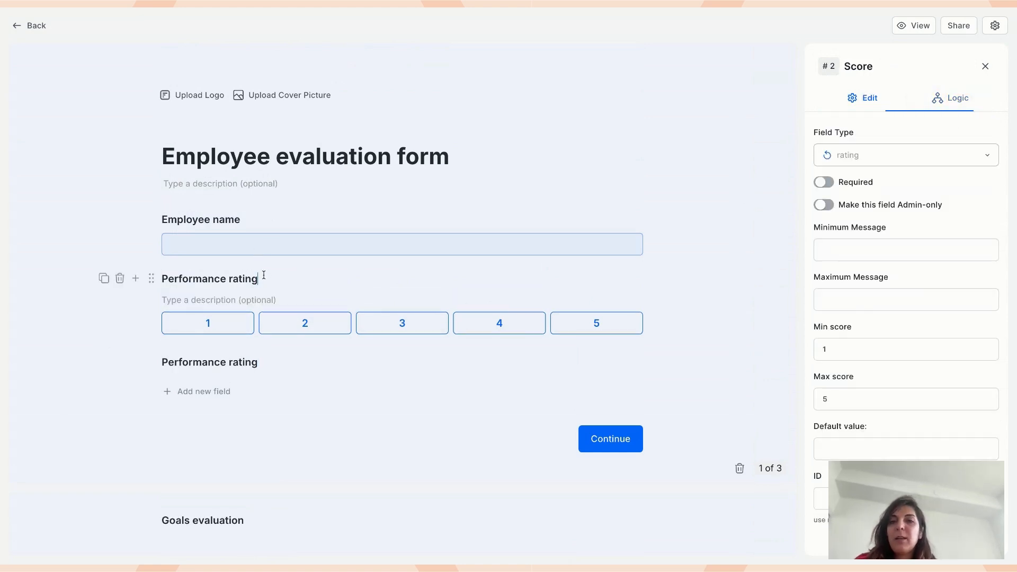
{"action": "left_click", "coordinate": [953, 97]}
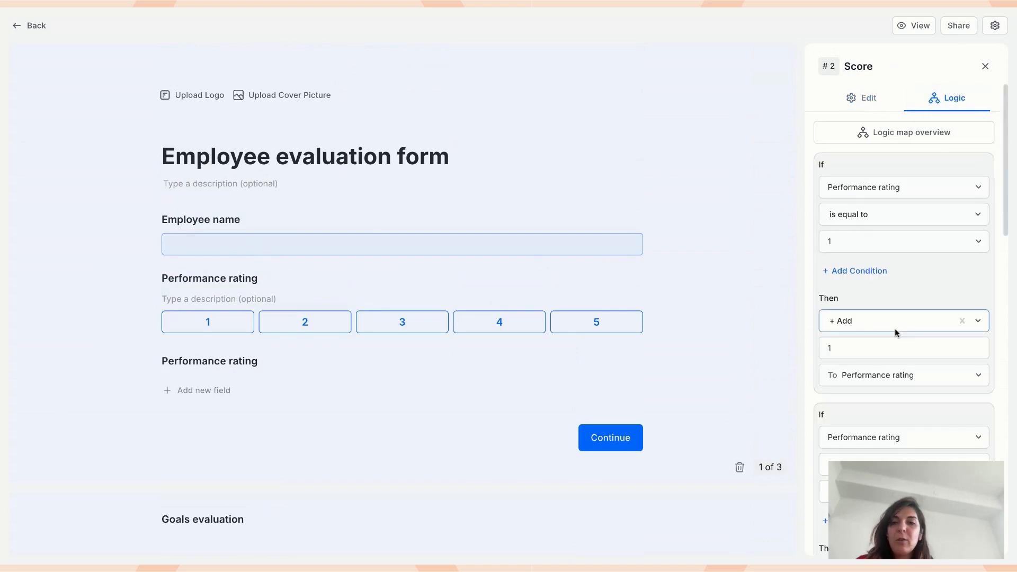
- Add a Variable field titled Total rating below Overall rating on the third page and set its type to Formula
{"action": "scroll", "coordinate": [305, 383], "scroll_direction": "down", "scroll_amount": 15}
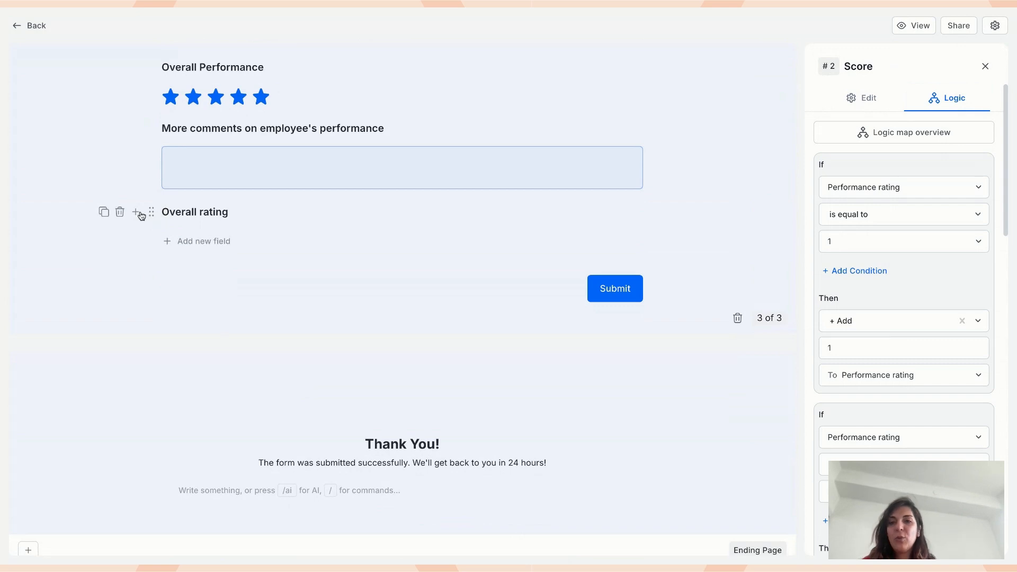
{"action": "left_click", "coordinate": [140, 214]}
{"action": "type", "text": "var"}
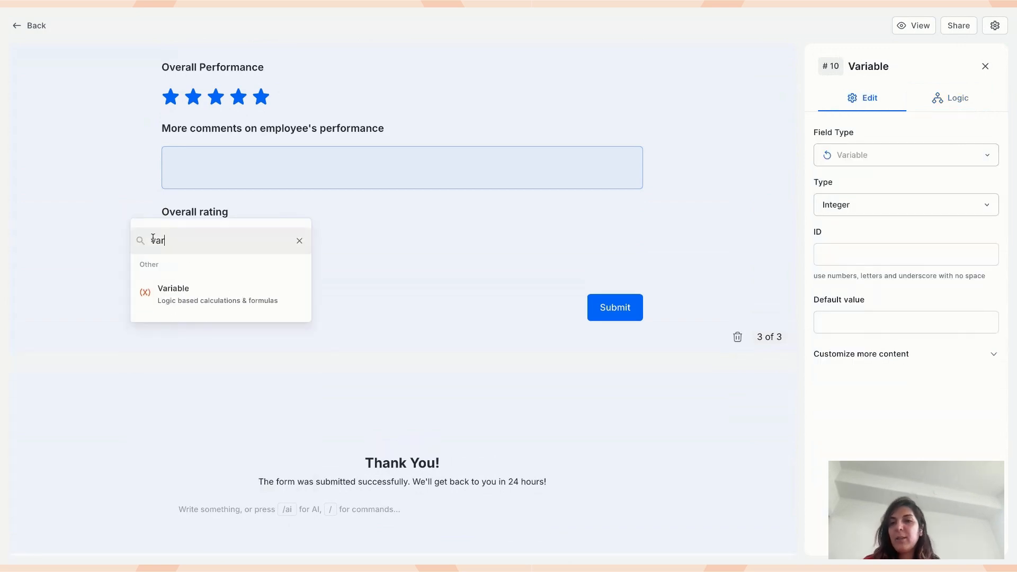
{"action": "left_click", "coordinate": [216, 293]}
{"action": "type", "text": "Total rating"}
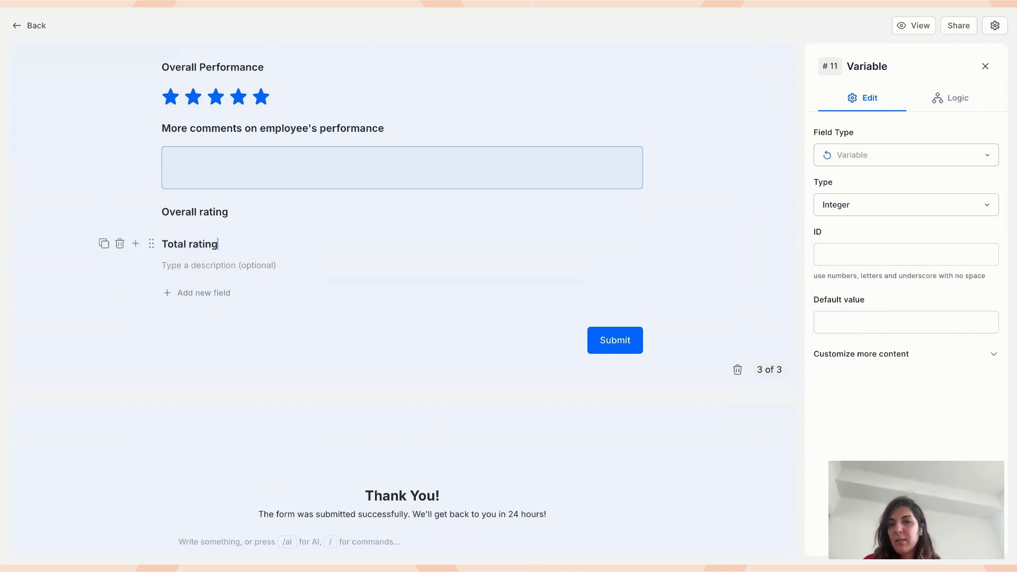
{"action": "left_click", "coordinate": [874, 212]}
{"action": "left_click", "coordinate": [884, 307]}
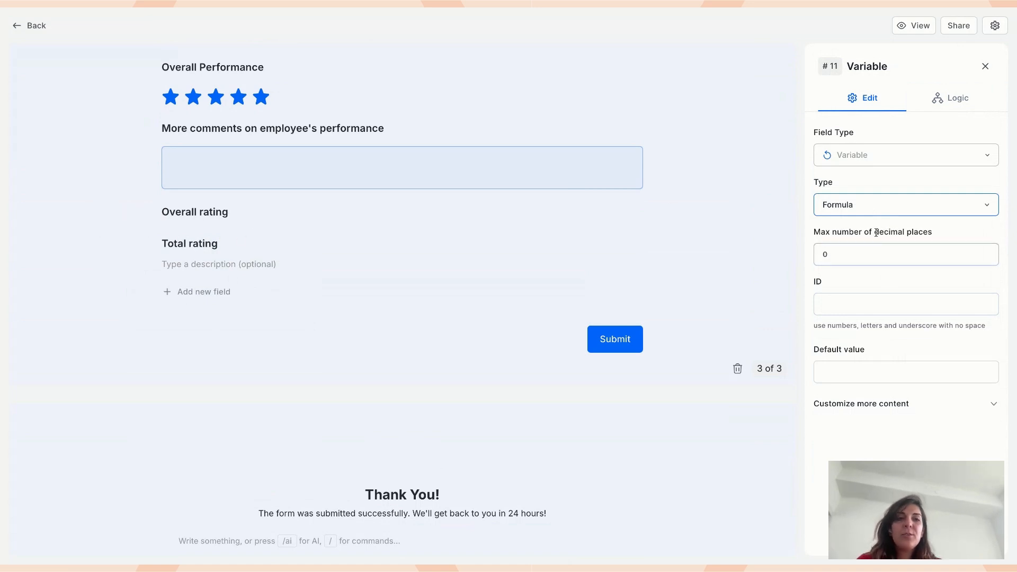
- Set the ID of the Overall rating variable on the third page to overall
{"action": "left_click", "coordinate": [230, 212]}
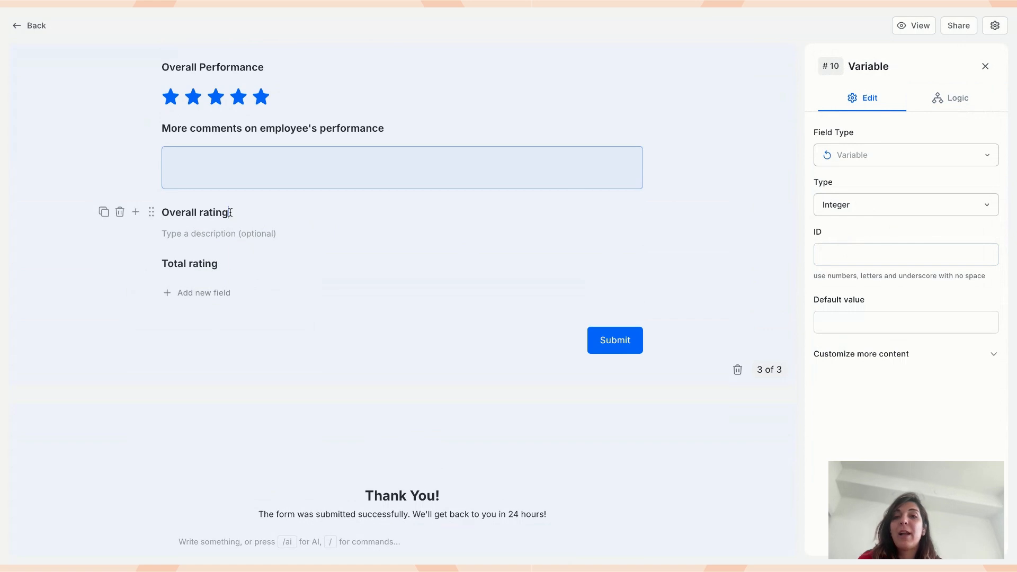
{"action": "scroll", "coordinate": [198, 211], "scroll_direction": "up", "scroll_amount": 1}
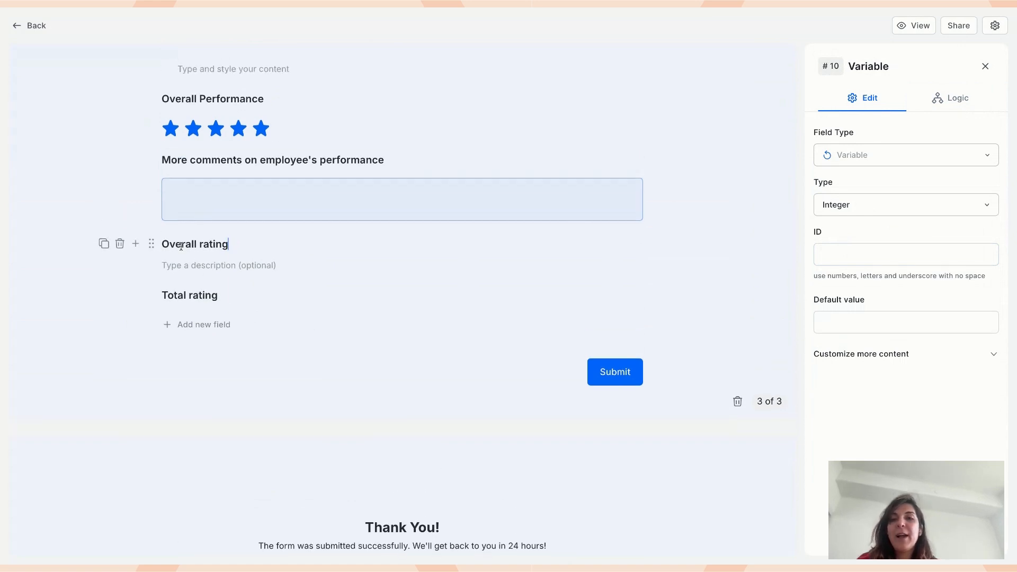
{"action": "scroll", "coordinate": [188, 243], "scroll_direction": "up", "scroll_amount": 5}
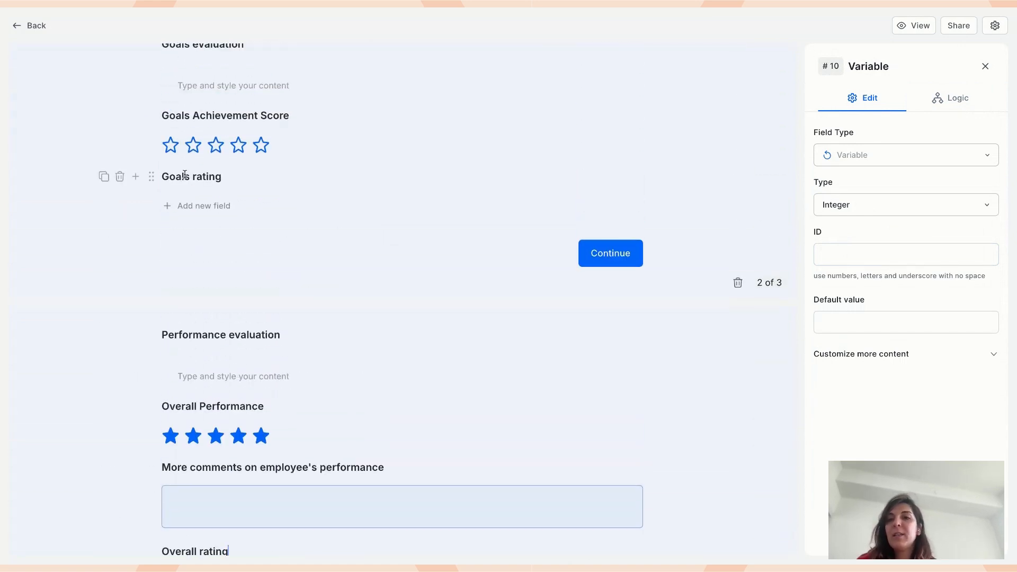
{"action": "scroll", "coordinate": [244, 175], "scroll_direction": "up", "scroll_amount": 5}
{"action": "scroll", "coordinate": [289, 207], "scroll_direction": "down", "scroll_amount": 15}
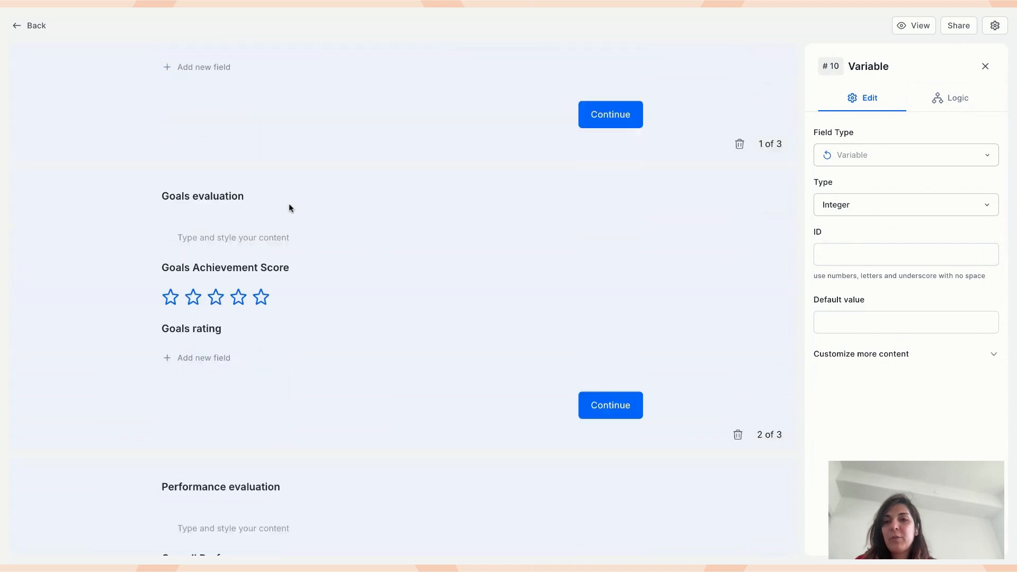
{"action": "left_click", "coordinate": [257, 313]}
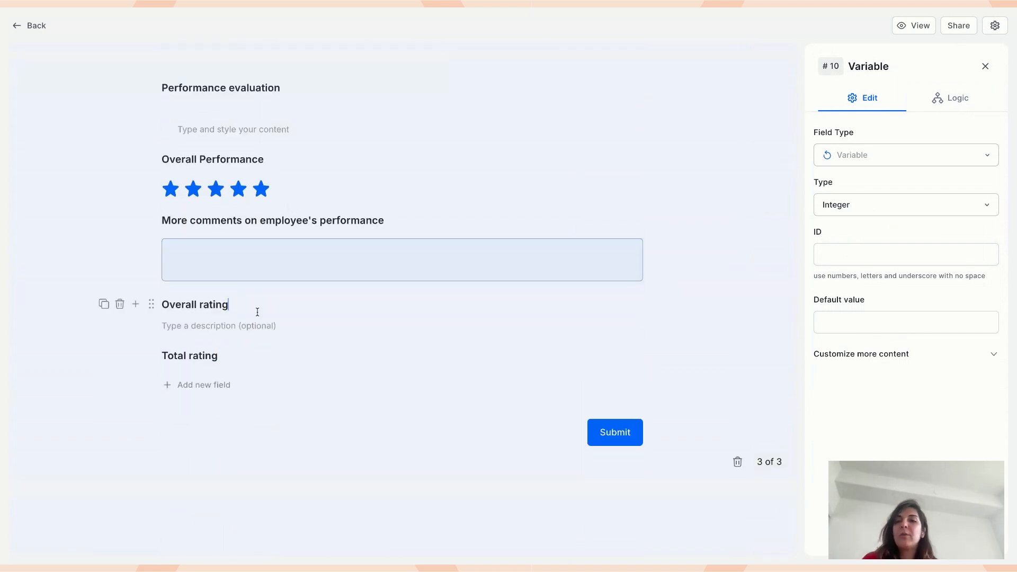
{"action": "left_click", "coordinate": [848, 258]}
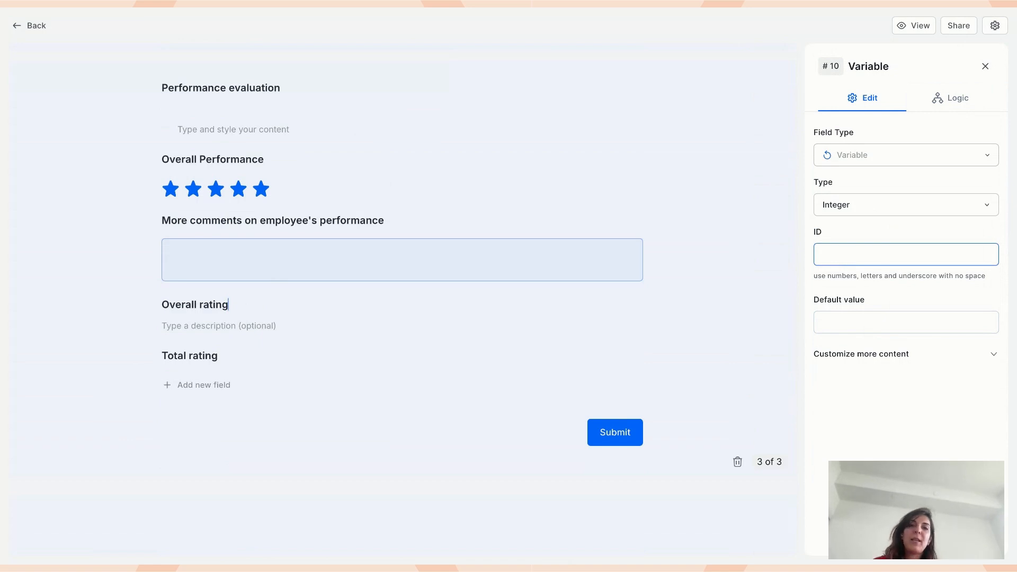
{"action": "type", "text": "overall"}
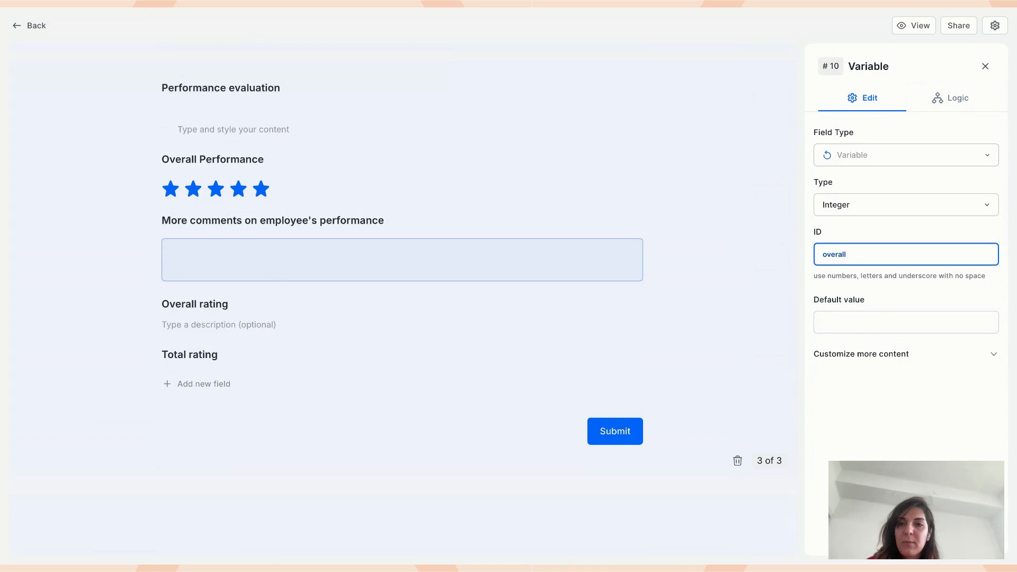
{"action": "left_click", "coordinate": [890, 427]}
- Set the ID of the Goals rating variable on the second page to goals
{"action": "scroll", "coordinate": [313, 273], "scroll_direction": "up", "scroll_amount": 5}
{"action": "scroll", "coordinate": [313, 273], "scroll_direction": "up", "scroll_amount": 2}
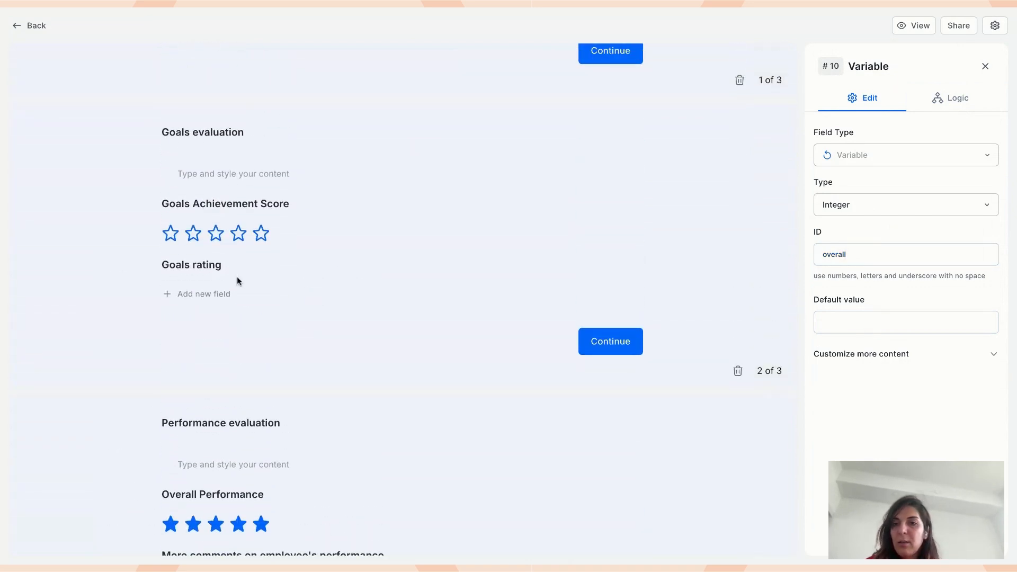
{"action": "left_click", "coordinate": [238, 276]}
{"action": "left_click", "coordinate": [851, 255]}
{"action": "type", "text": "go"}
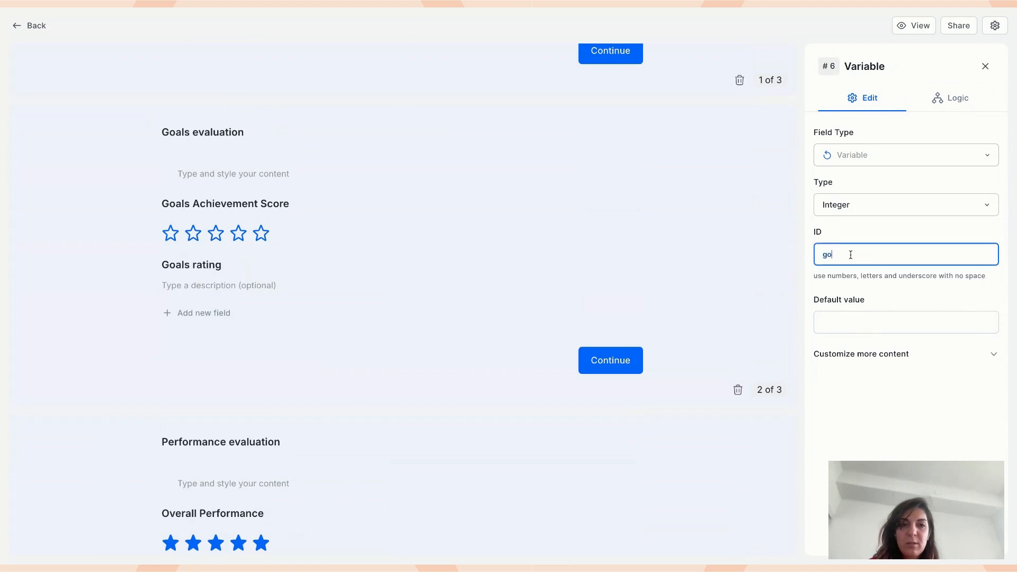
{"action": "left_click", "coordinate": [888, 422]}
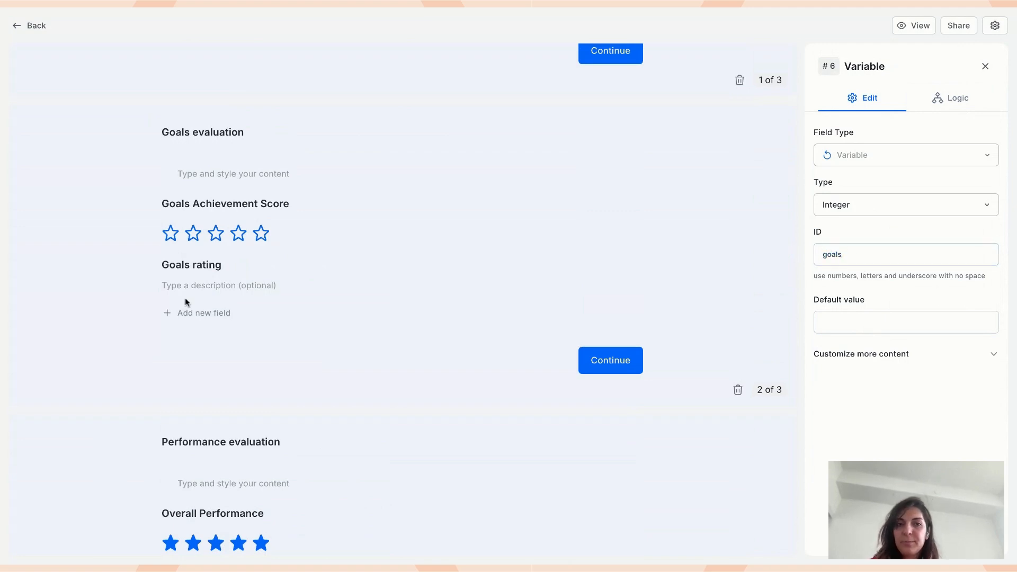
- Set the ID of the Performance rating variable on the first page to performance
{"action": "scroll", "coordinate": [185, 298], "scroll_direction": "up", "scroll_amount": 5}
{"action": "left_click", "coordinate": [270, 257]}
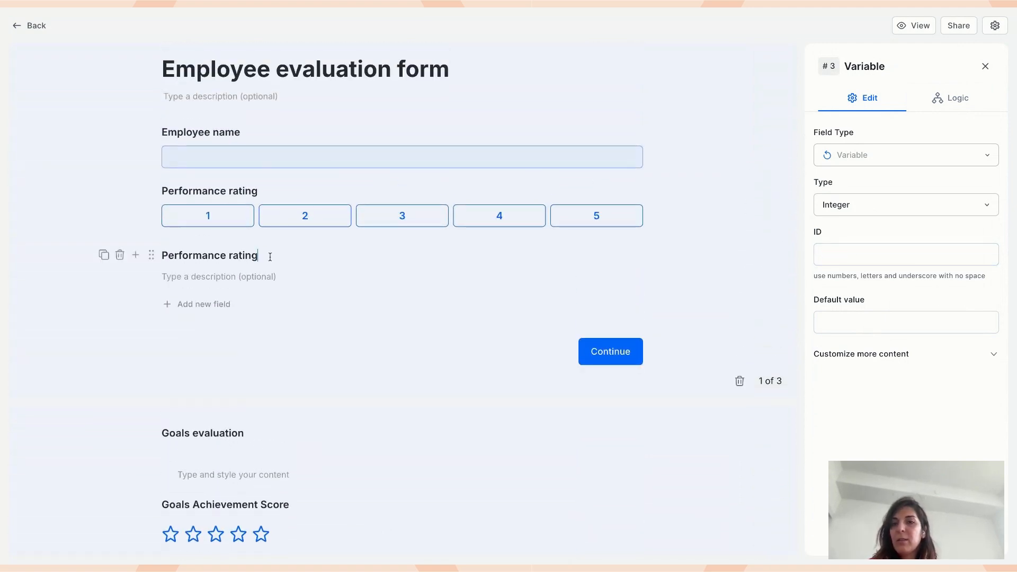
{"action": "left_click", "coordinate": [851, 259]}
{"action": "type", "text": "performance"}
{"action": "left_click", "coordinate": [922, 431]}
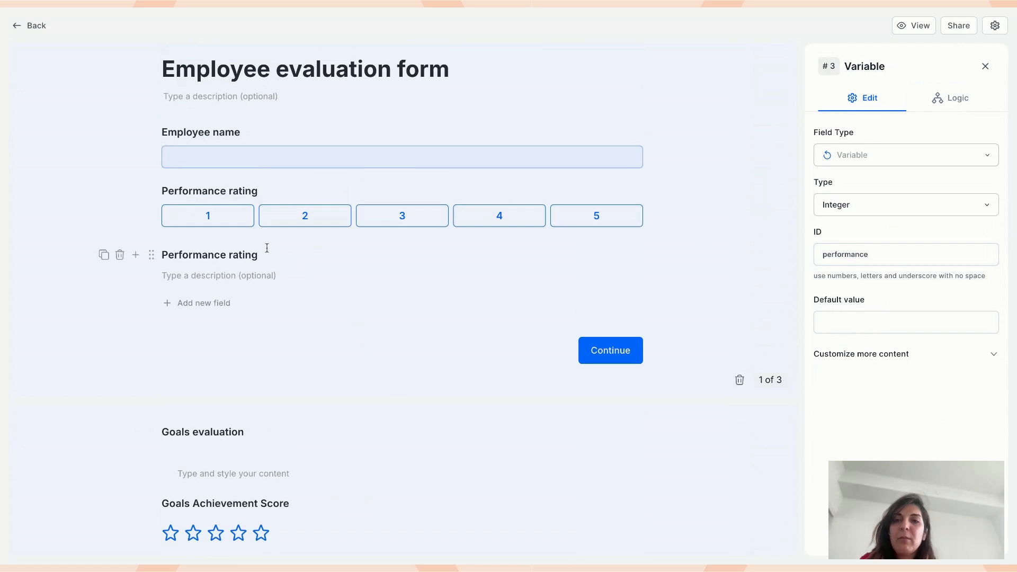
- Open the settings of the Total rating variable on the third page
{"action": "scroll", "coordinate": [261, 257], "scroll_direction": "down", "scroll_amount": 4}
{"action": "scroll", "coordinate": [261, 259], "scroll_direction": "down", "scroll_amount": 6}
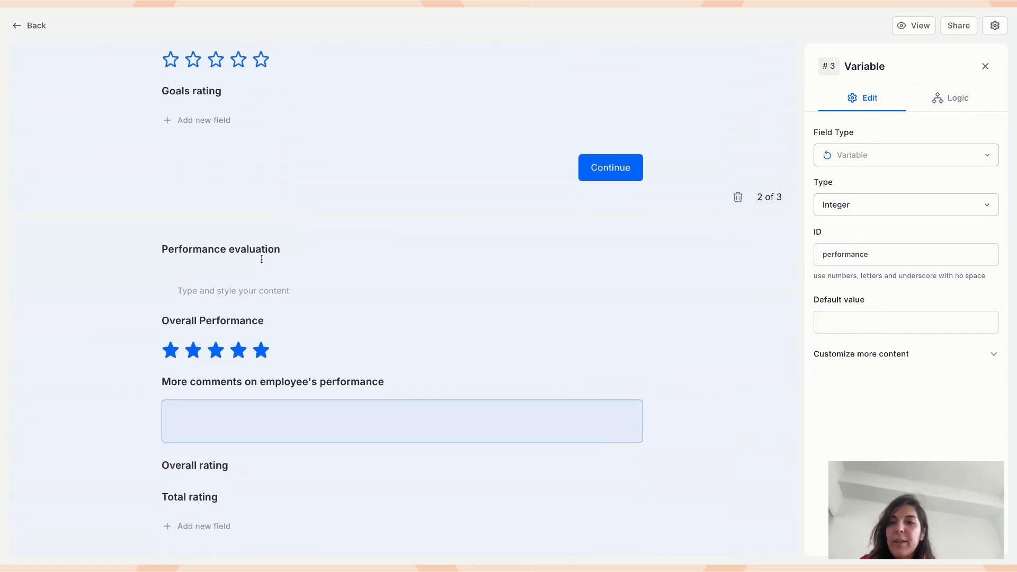
{"action": "left_click", "coordinate": [238, 432]}
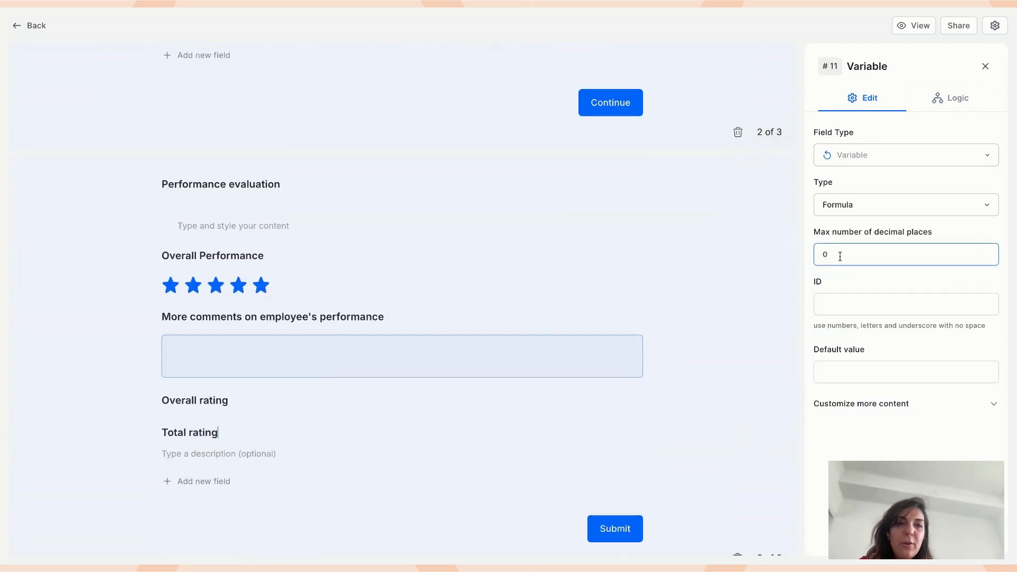
{"action": "left_click", "coordinate": [827, 306]}
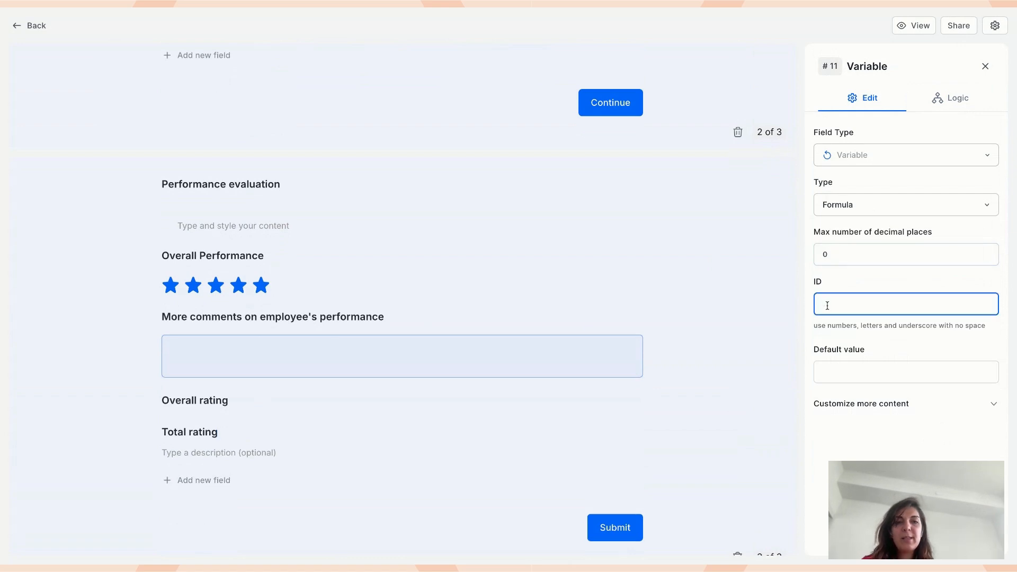
{"action": "type", "text": "ove"}
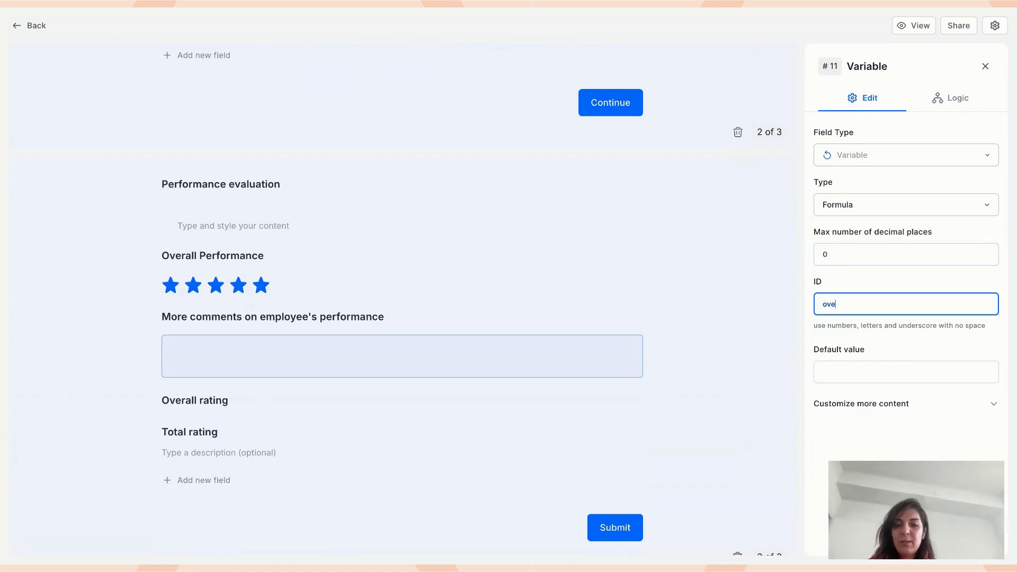
{"action": "type", "text": "rall+"}
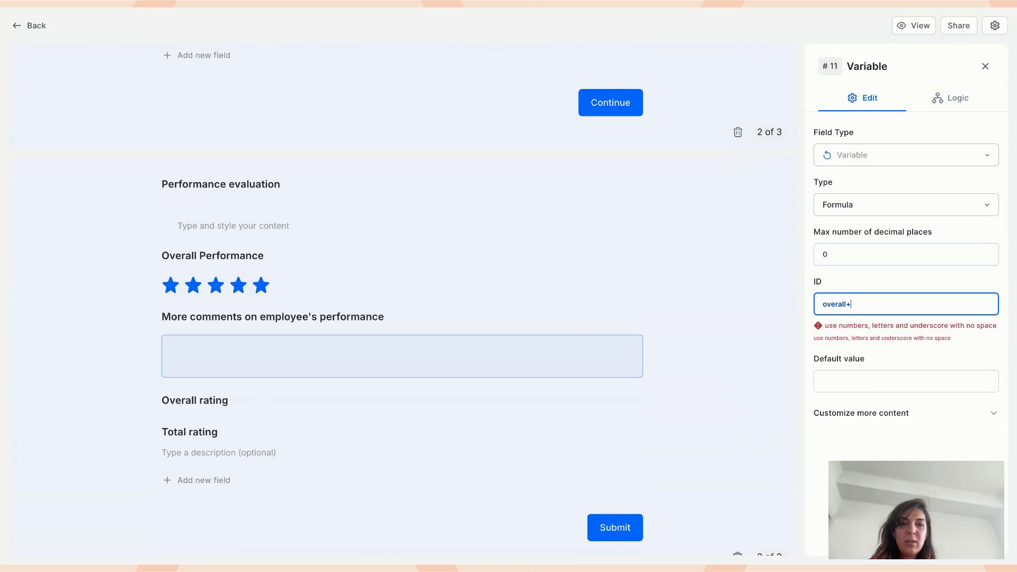
{"action": "key", "text": "ctrl+a"}
{"action": "key", "text": "BackSpace"}
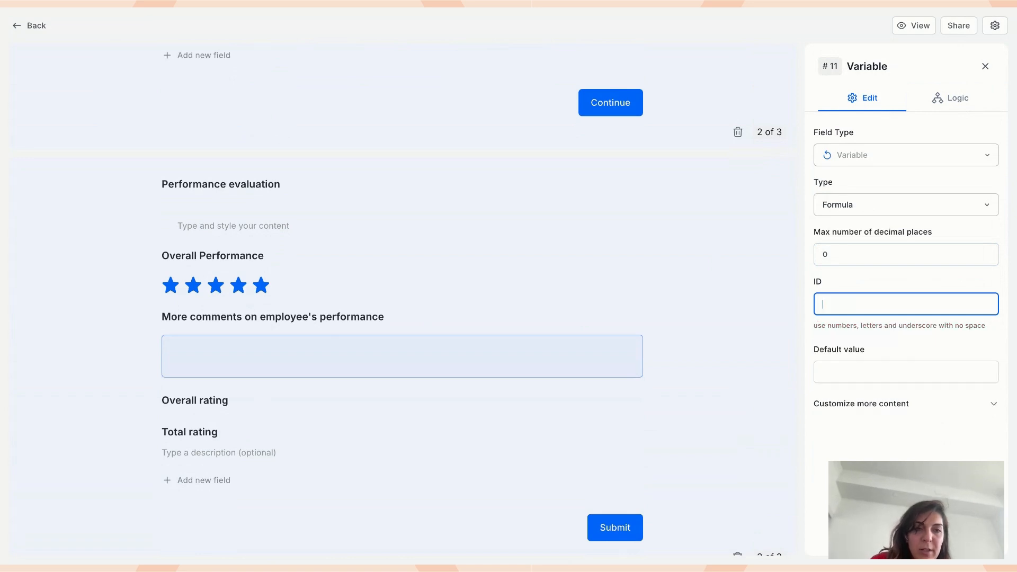
- Set the default value of the Total rating formula variable to overall + goals + performance
{"action": "left_click", "coordinate": [857, 371]}
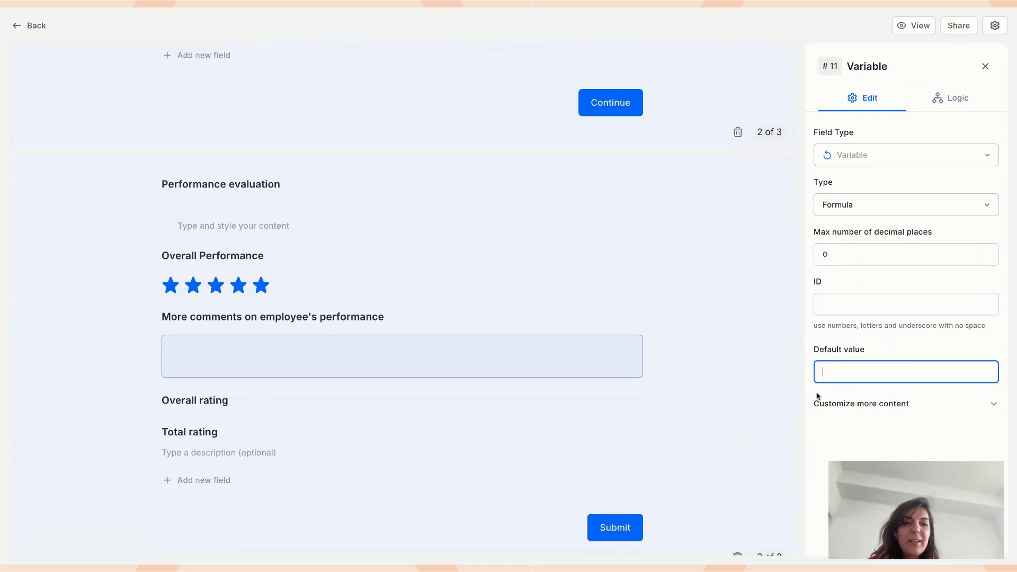
{"action": "type", "text": "overa"}
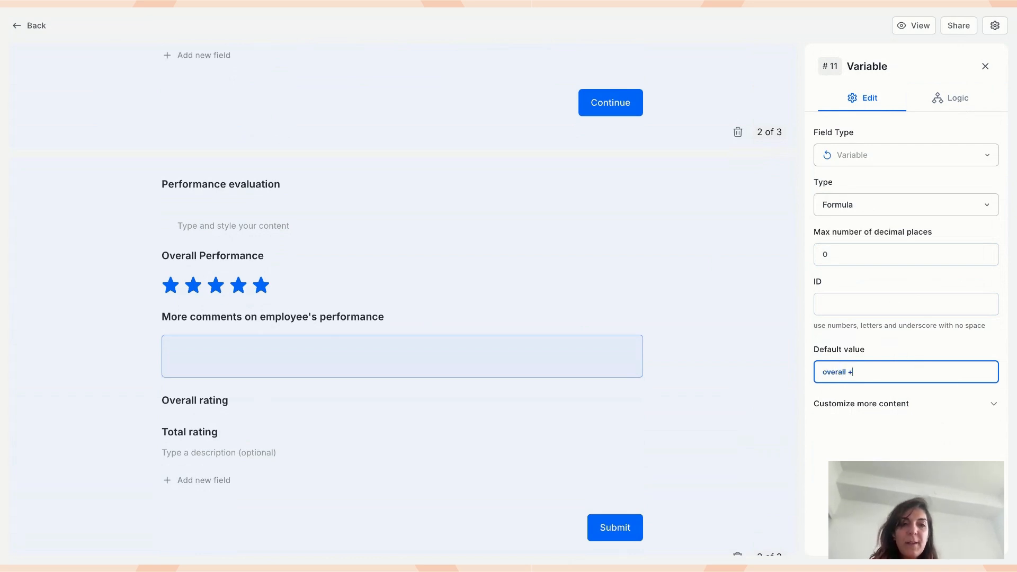
{"action": "type", "text": "ll +"}
{"action": "scroll", "coordinate": [649, 202], "scroll_direction": "up", "scroll_amount": 4}
{"action": "type", "text": "g"}
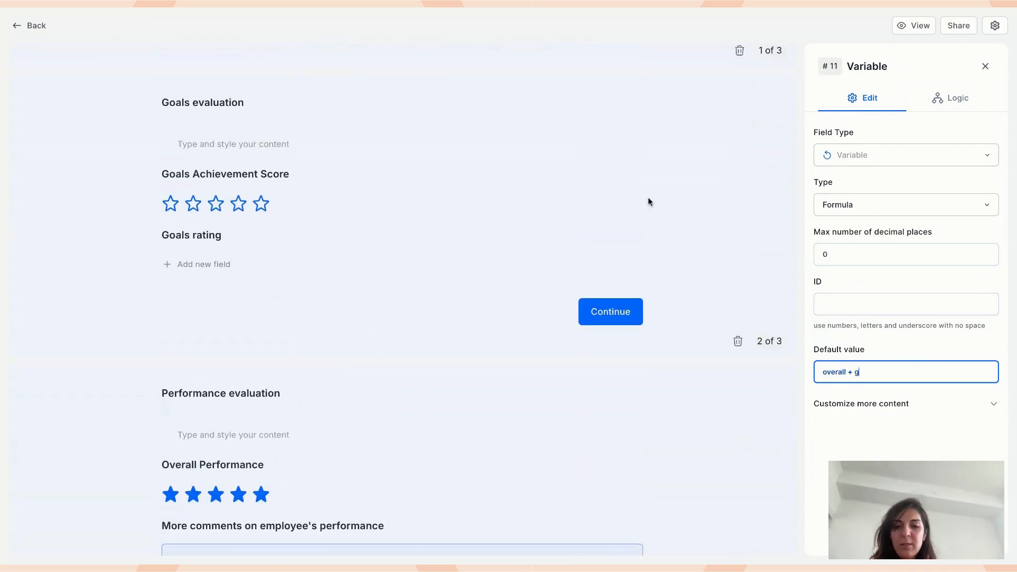
{"action": "type", "text": "oals +"}
{"action": "scroll", "coordinate": [443, 172], "scroll_direction": "up", "scroll_amount": 7}
{"action": "type", "text": "performance"}
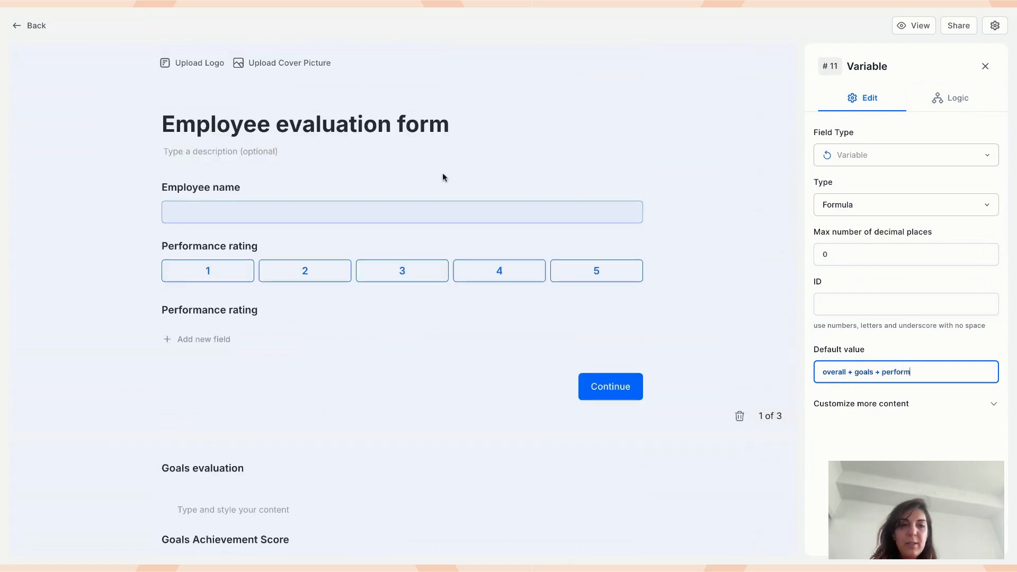
{"action": "left_click", "coordinate": [950, 429]}
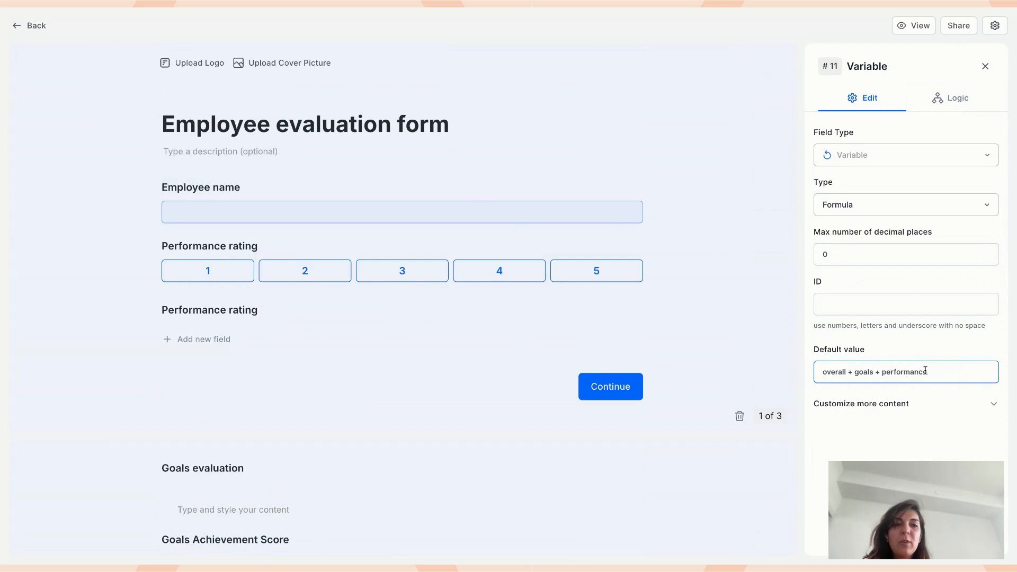
- Add a Variable field titled Average rating below Total rating on the third page and set its type to Formula
{"action": "left_click", "coordinate": [276, 314]}
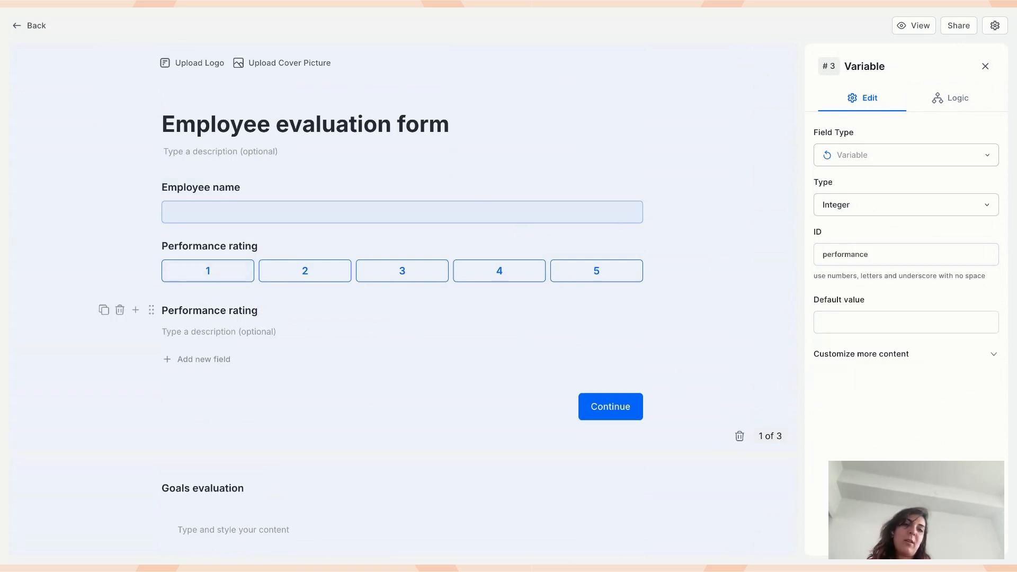
{"action": "scroll", "coordinate": [403, 294], "scroll_direction": "down", "scroll_amount": 15}
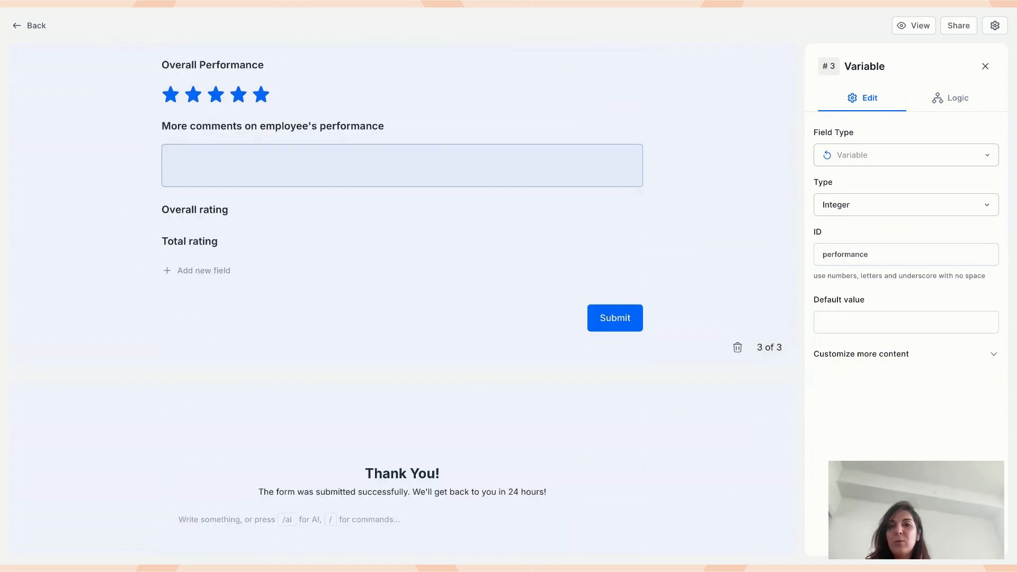
{"action": "left_click", "coordinate": [135, 244]}
{"action": "type", "text": "var"}
{"action": "left_click", "coordinate": [210, 327]}
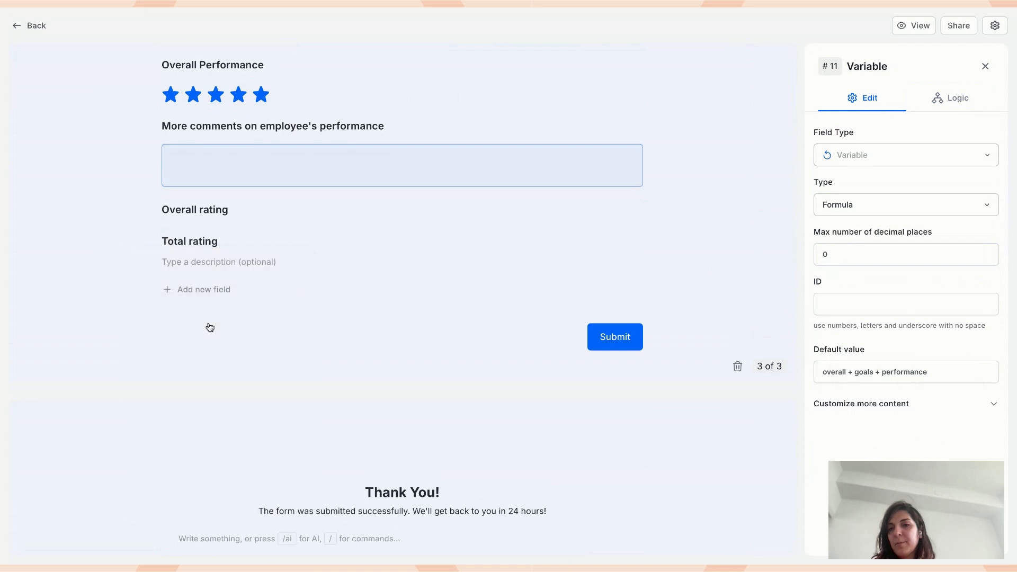
{"action": "double_click", "coordinate": [200, 275]}
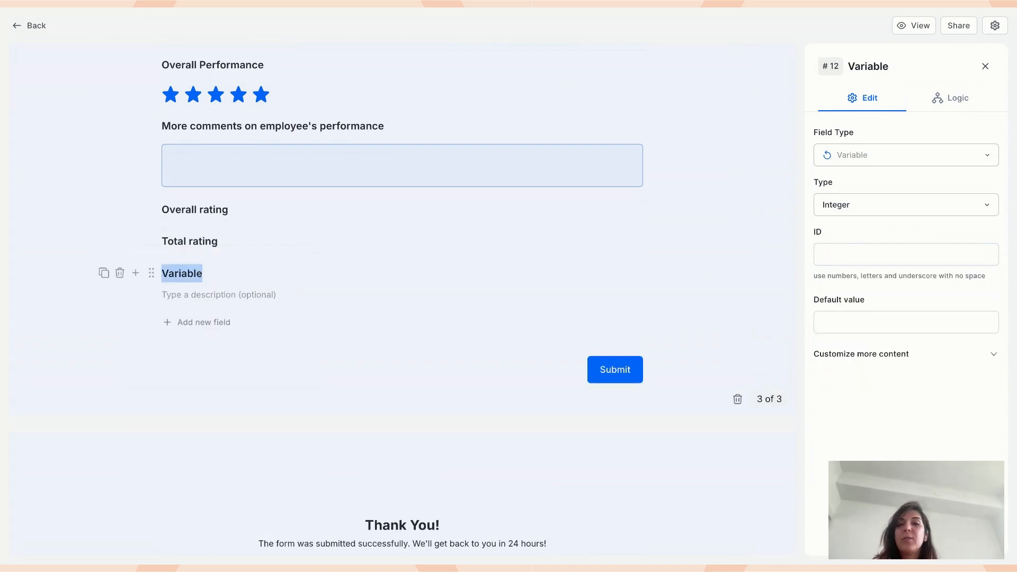
{"action": "type", "text": "Average"}
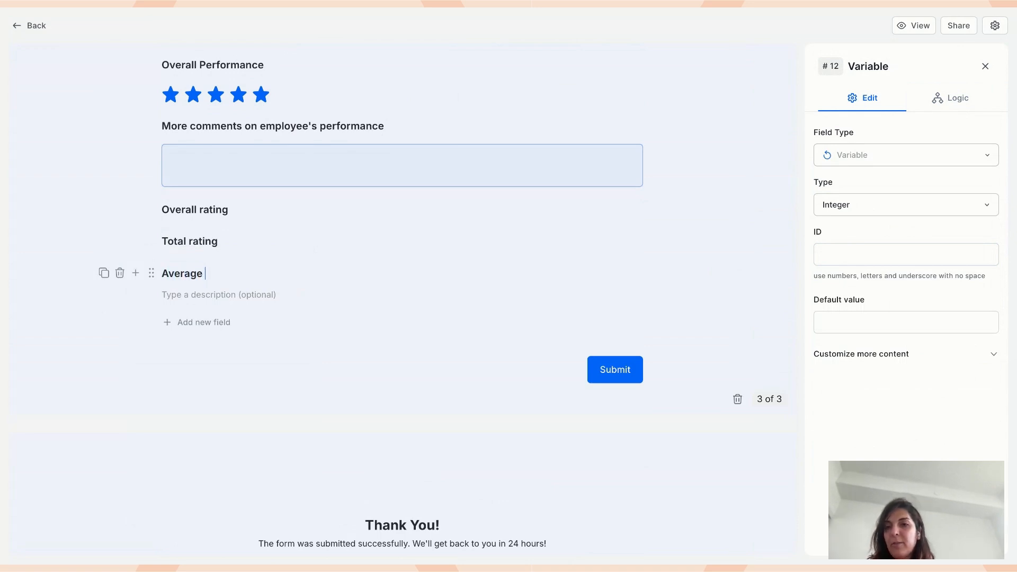
{"action": "type", "text": " rating"}
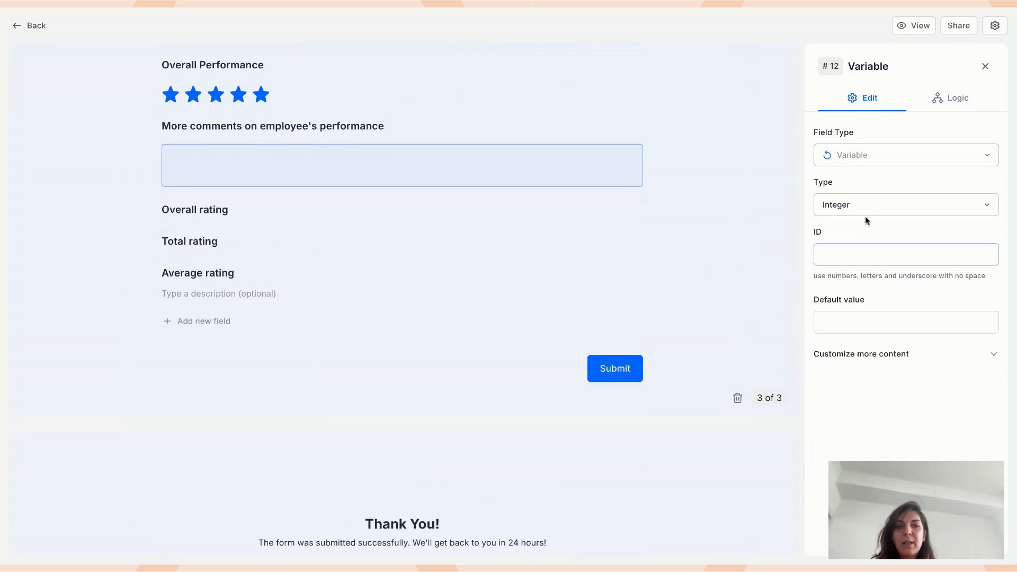
{"action": "left_click", "coordinate": [882, 211]}
{"action": "left_click", "coordinate": [865, 302]}
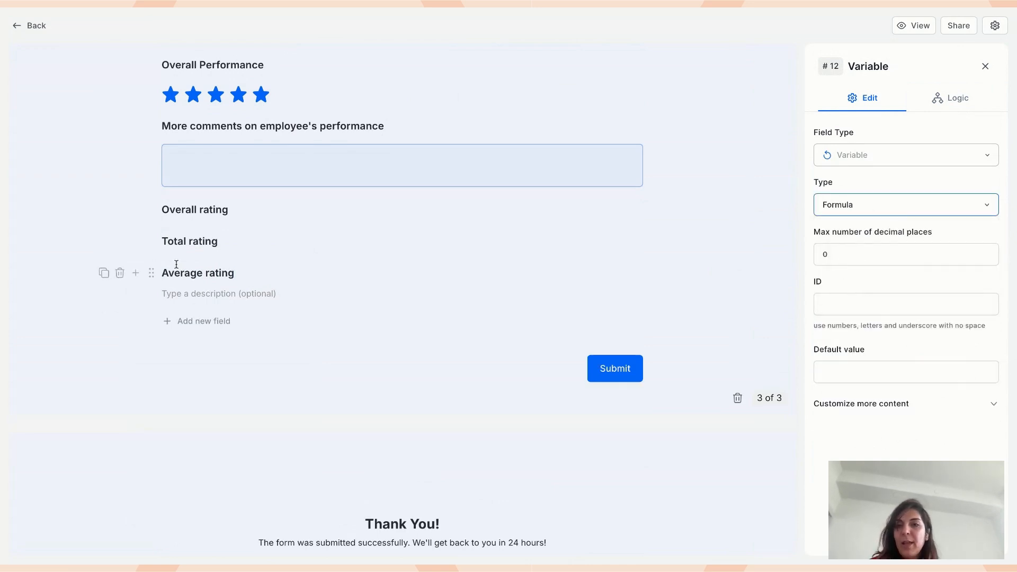
- Set the ID of the Total rating variable on the third page to total
{"action": "left_click", "coordinate": [227, 244]}
{"action": "left_click", "coordinate": [828, 306]}
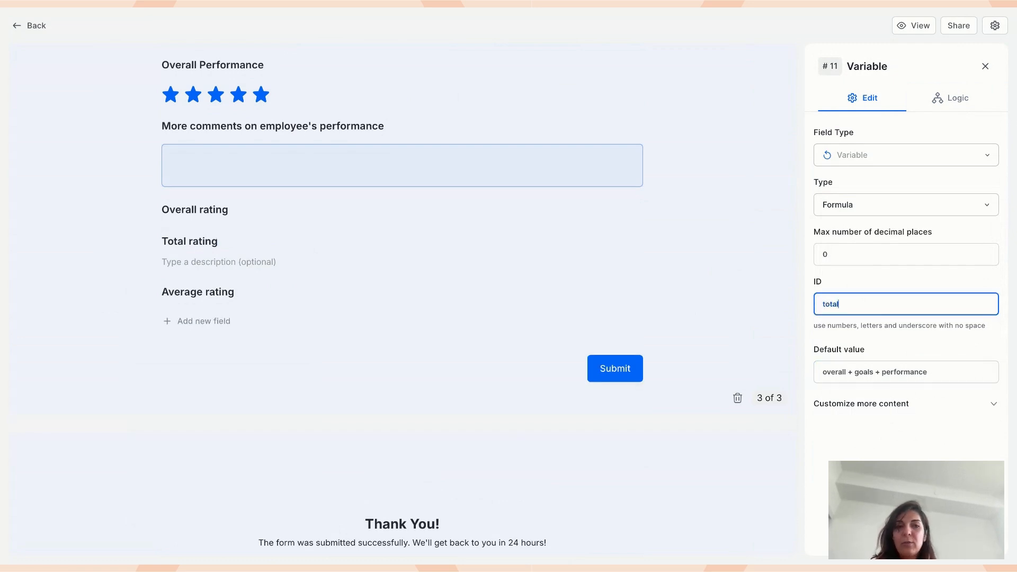
{"action": "left_click", "coordinate": [141, 259]}
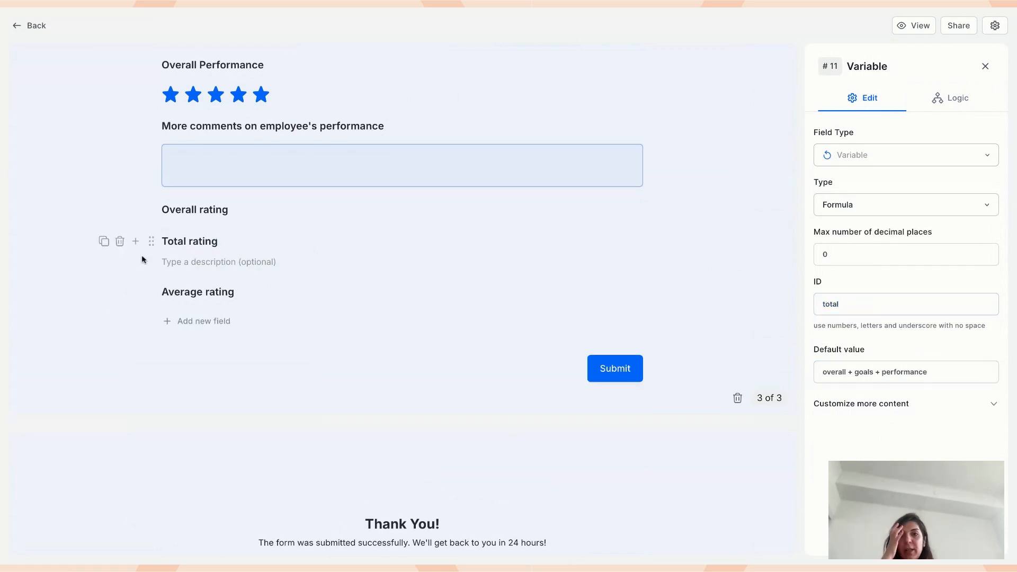
- Set the Average rating variable's default value to total / 3 and its ID to average
{"action": "left_click", "coordinate": [263, 292]}
{"action": "left_click", "coordinate": [844, 372]}
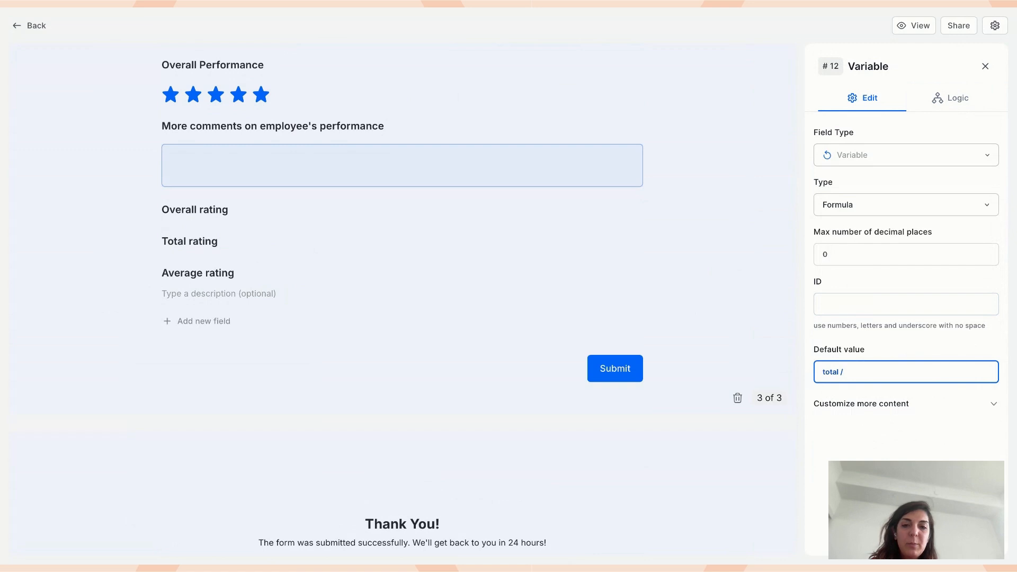
{"action": "left_click", "coordinate": [905, 425]}
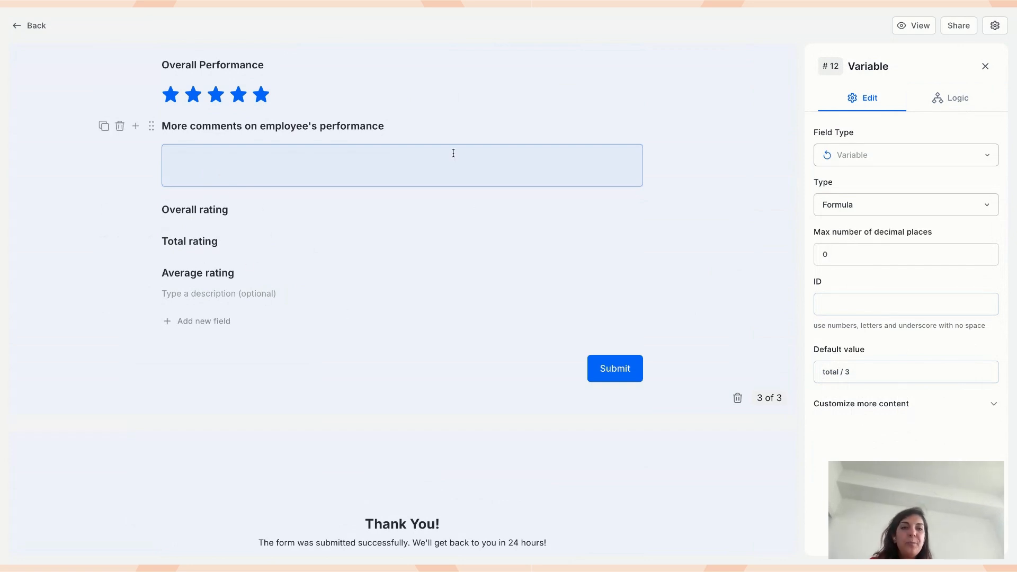
{"action": "scroll", "coordinate": [424, 370], "scroll_direction": "down", "scroll_amount": 1}
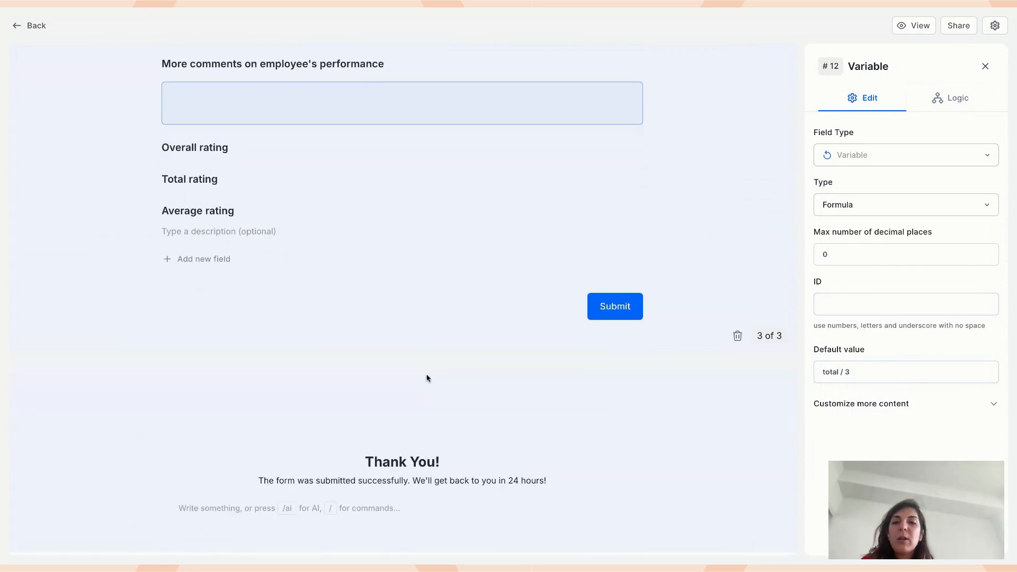
{"action": "left_click", "coordinate": [847, 306]}
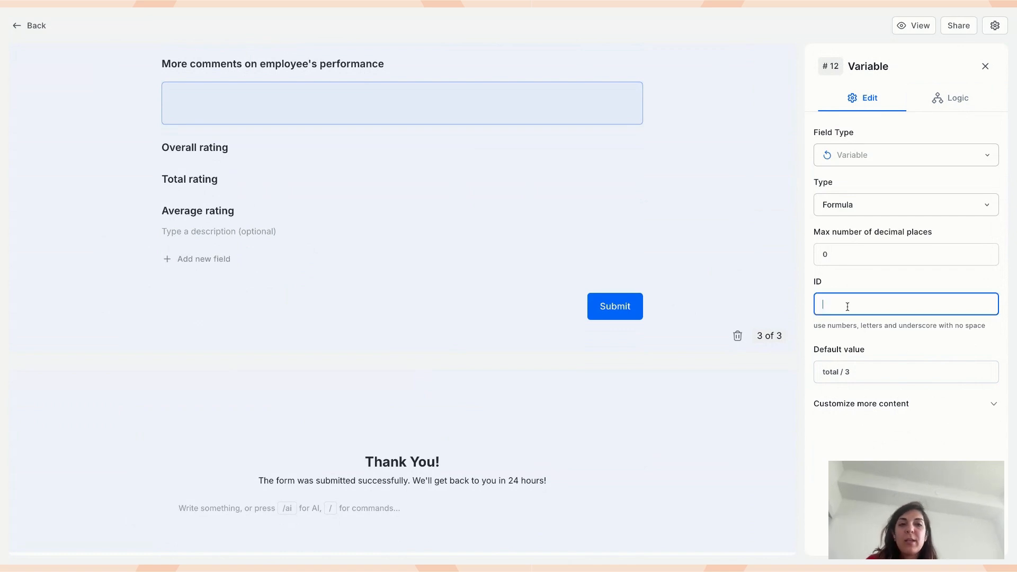
{"action": "type", "text": "averag"}
{"action": "left_click", "coordinate": [920, 458]}
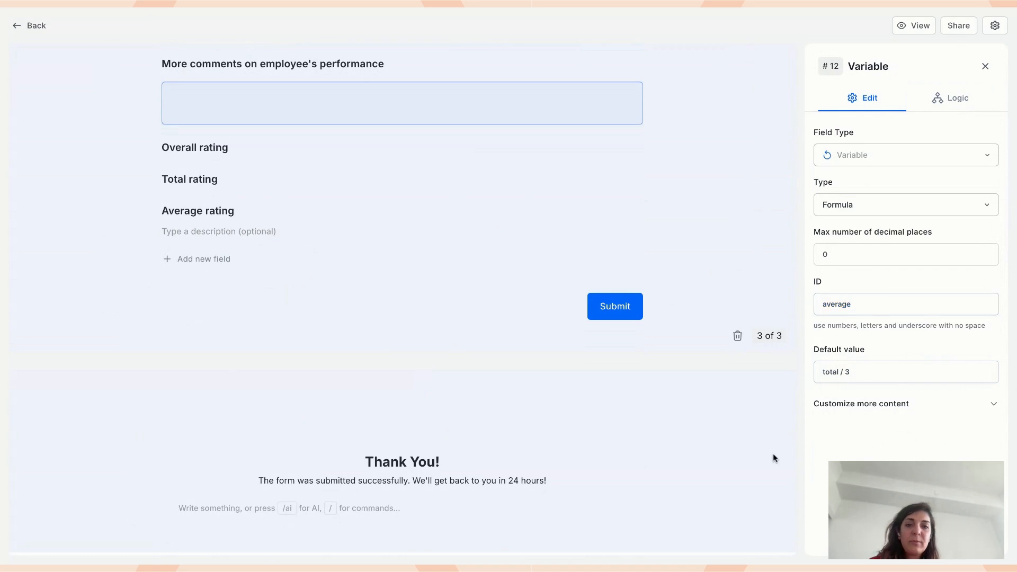
- Insert a table with five rows and five columns below the thank-you message on the ending page
{"action": "left_click", "coordinate": [578, 481]}
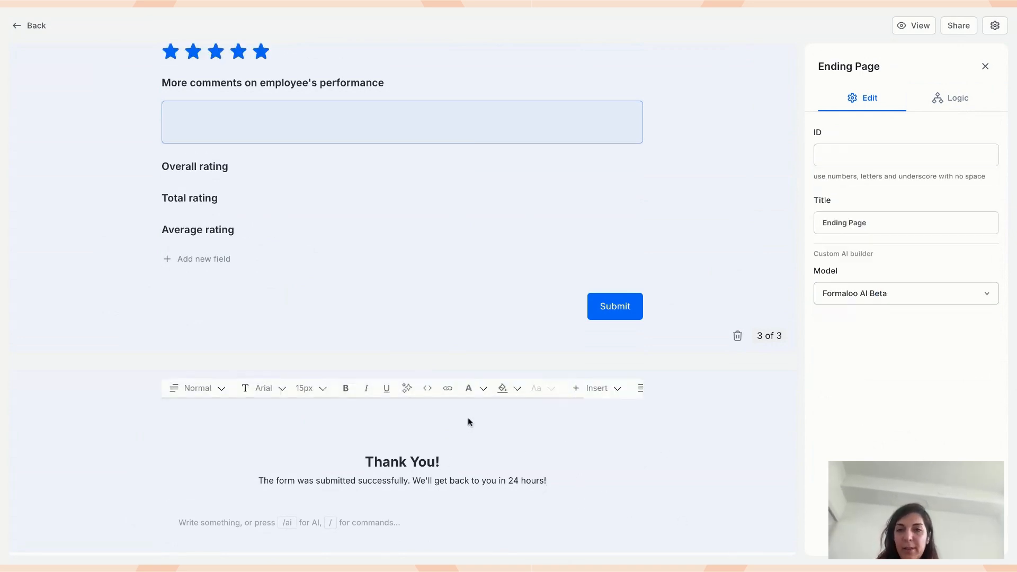
{"action": "left_click", "coordinate": [616, 390]}
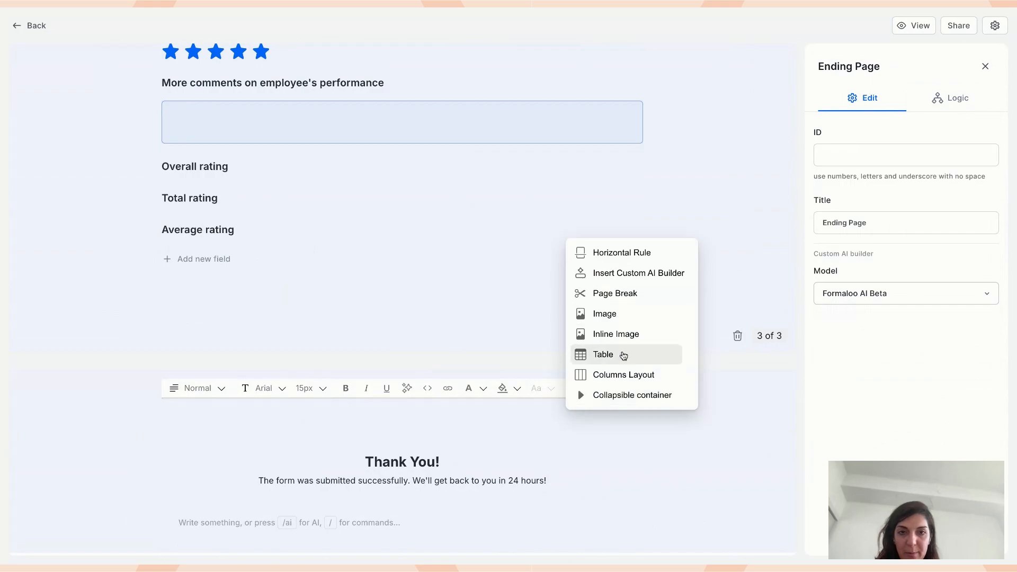
{"action": "left_click", "coordinate": [620, 354]}
{"action": "left_click", "coordinate": [569, 334]}
{"action": "scroll", "coordinate": [348, 461], "scroll_direction": "down", "scroll_amount": 2}
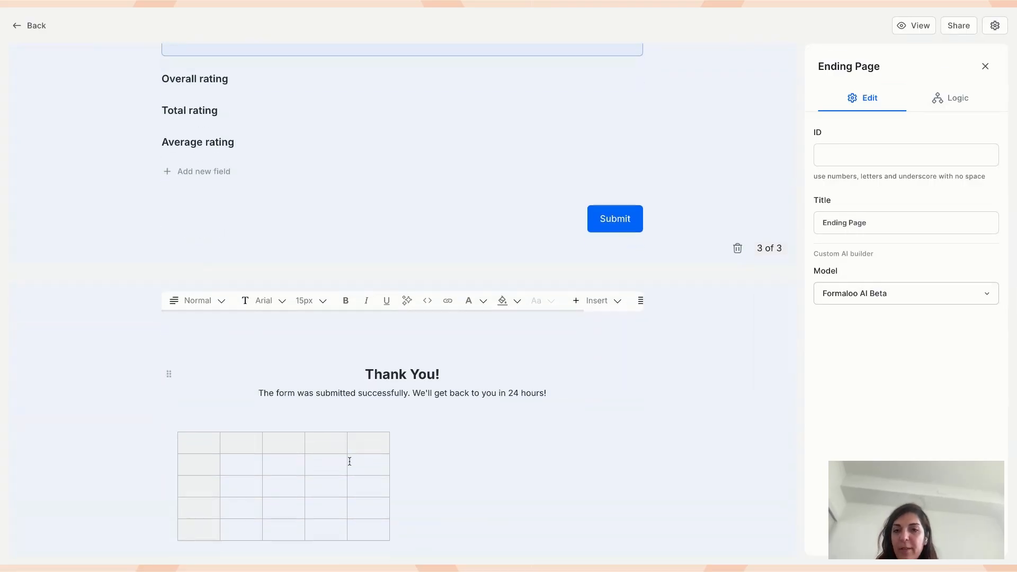
{"action": "left_click", "coordinate": [238, 436]}
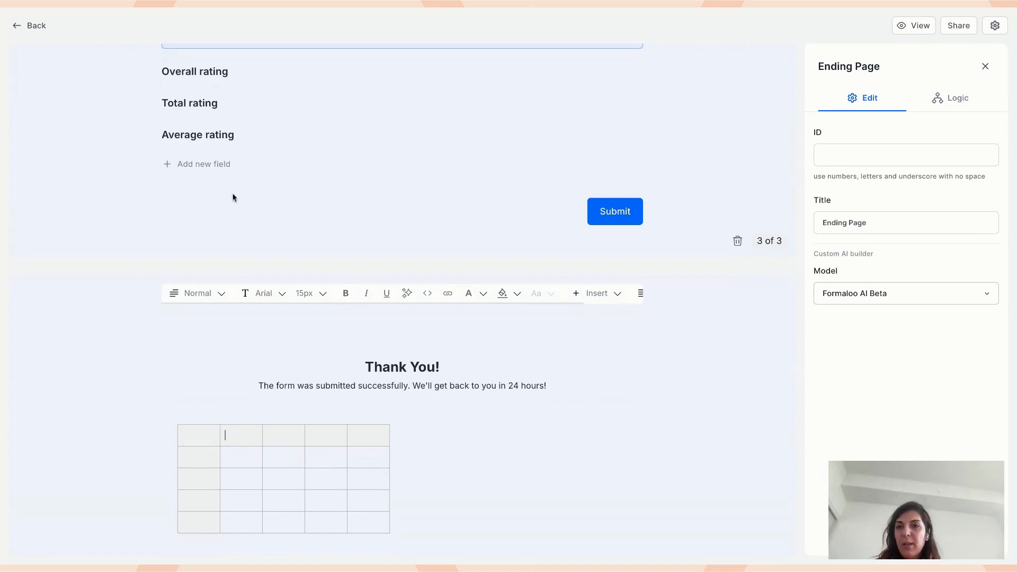
{"action": "type", "text": "Total rating"}
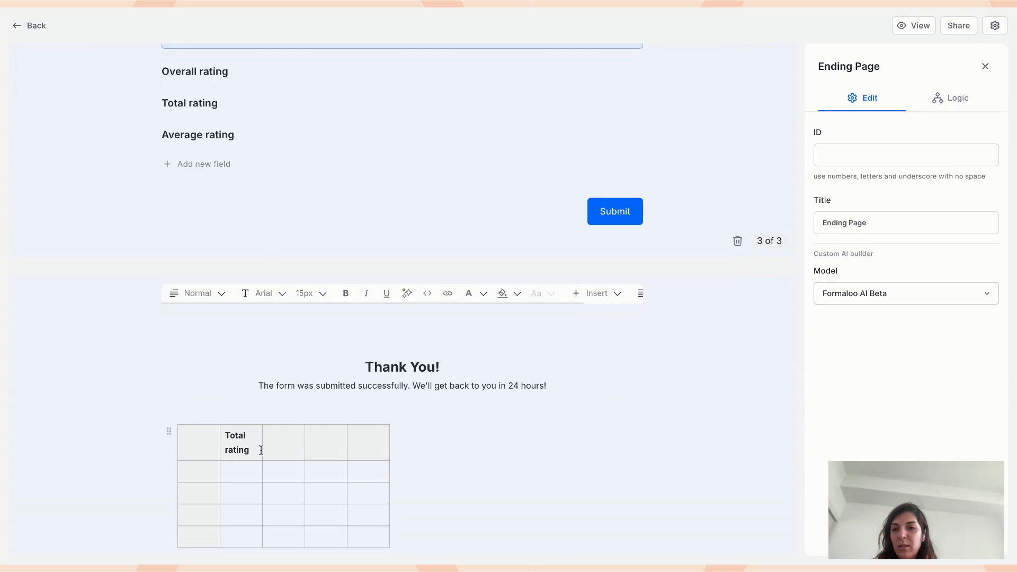
{"action": "left_click", "coordinate": [244, 470]}
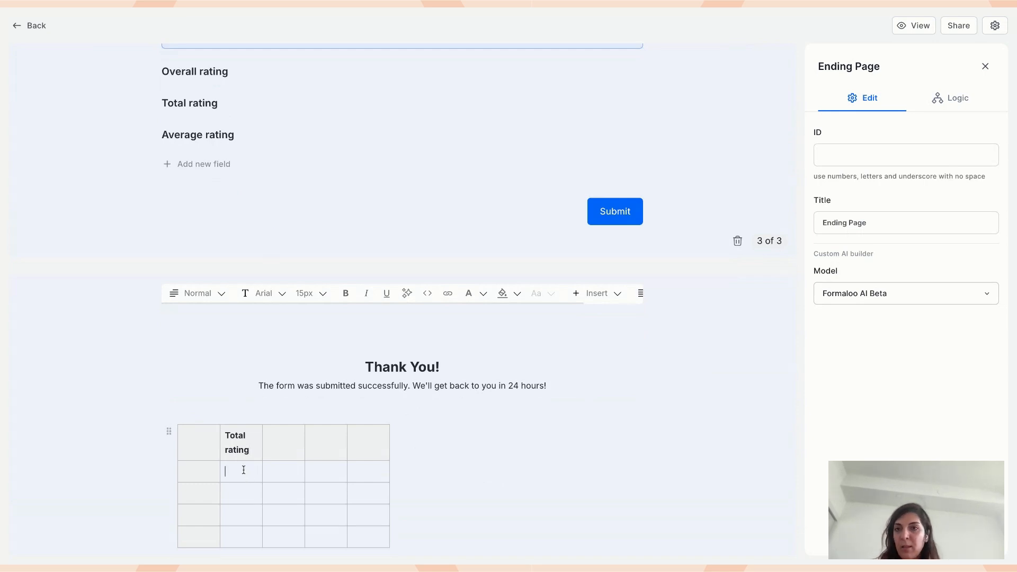
{"action": "type", "text": "@total"}
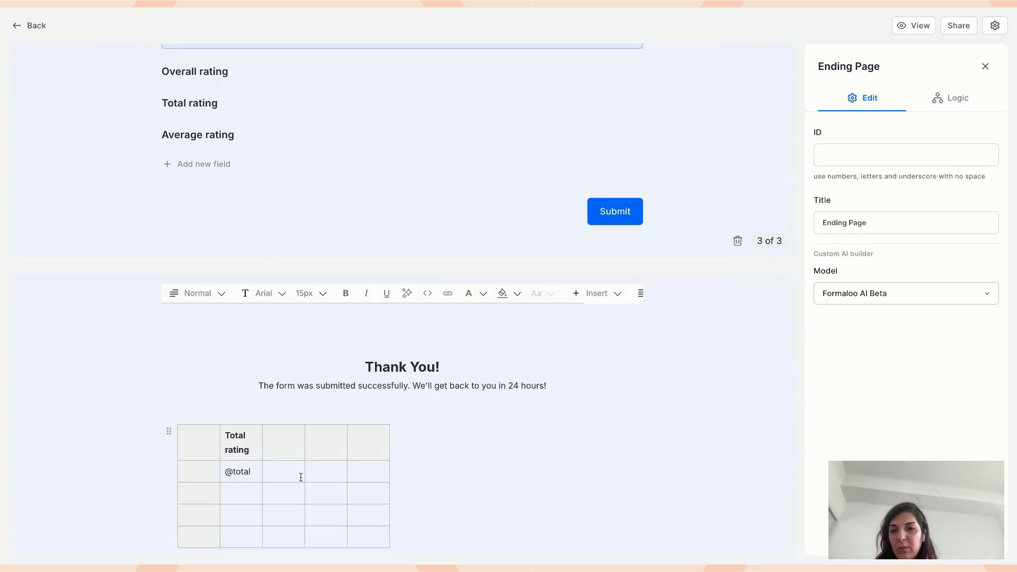
{"action": "left_click", "coordinate": [283, 449]}
{"action": "type", "text": "A"}
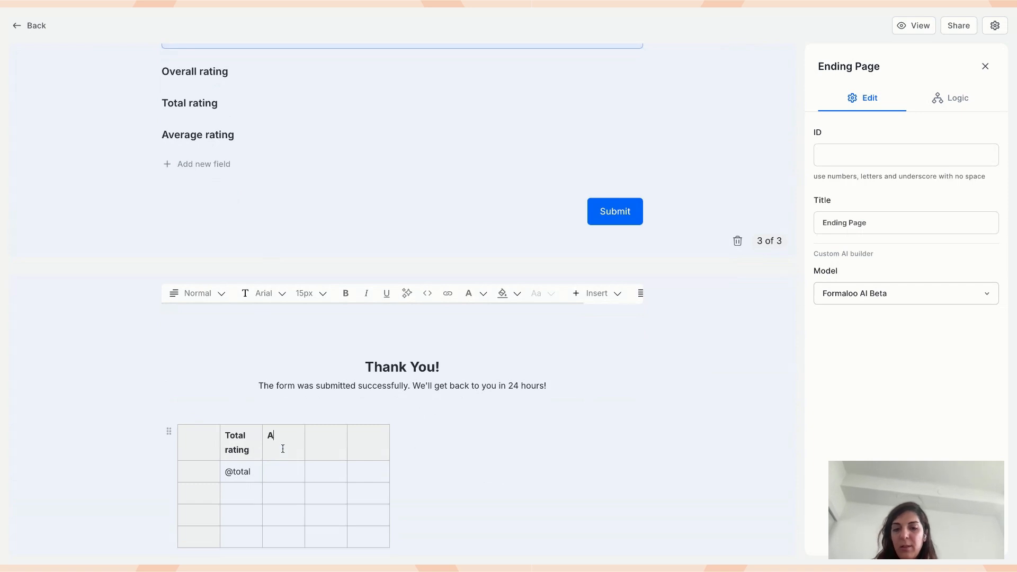
{"action": "type", "text": "verage rating"}
{"action": "left_click", "coordinate": [284, 475]}
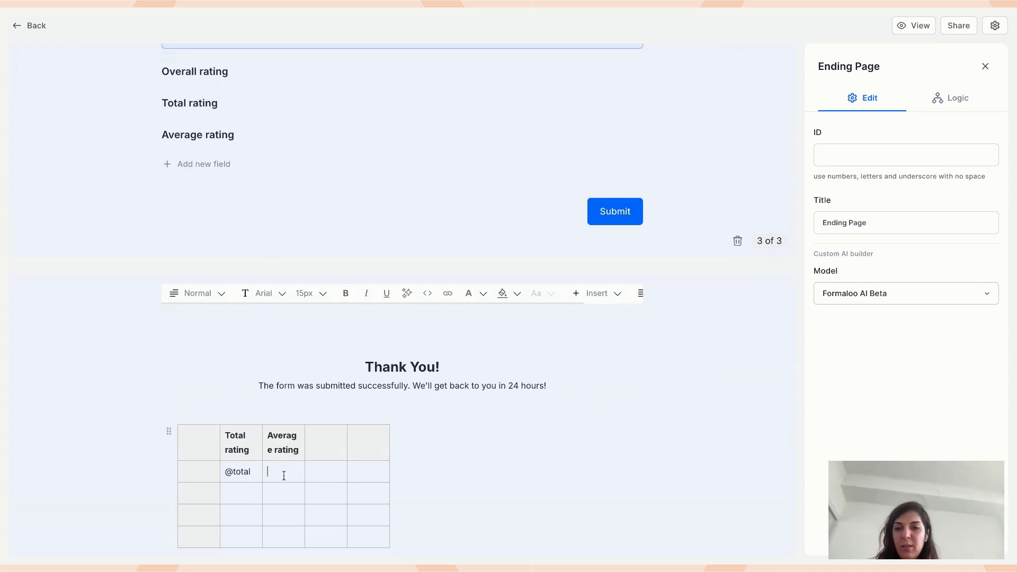
{"action": "type", "text": "@average"}
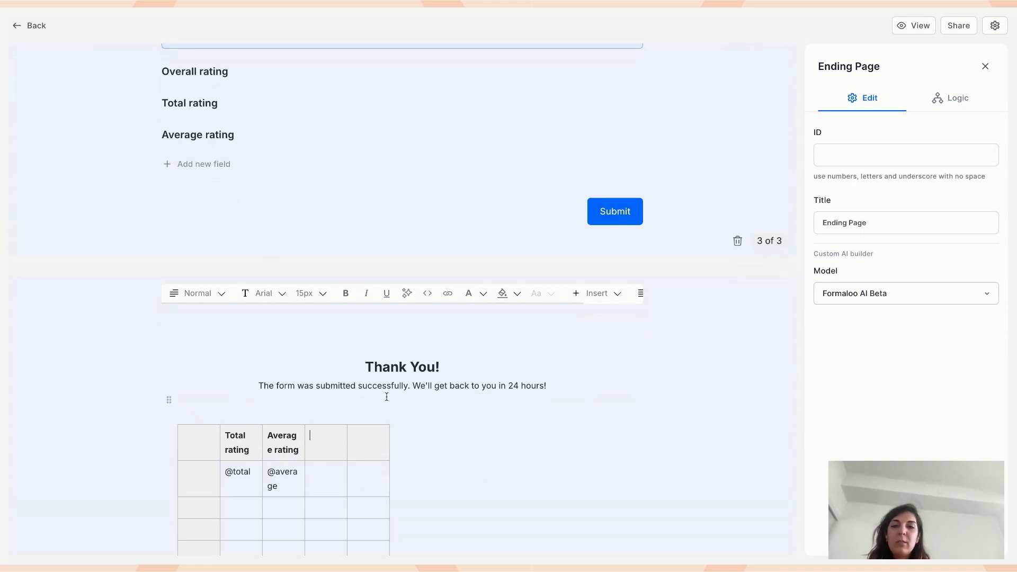
{"action": "scroll", "coordinate": [245, 504], "scroll_direction": "down", "scroll_amount": 2}
{"action": "left_click_drag", "start_coordinate": [234, 438], "coordinate": [372, 468]}
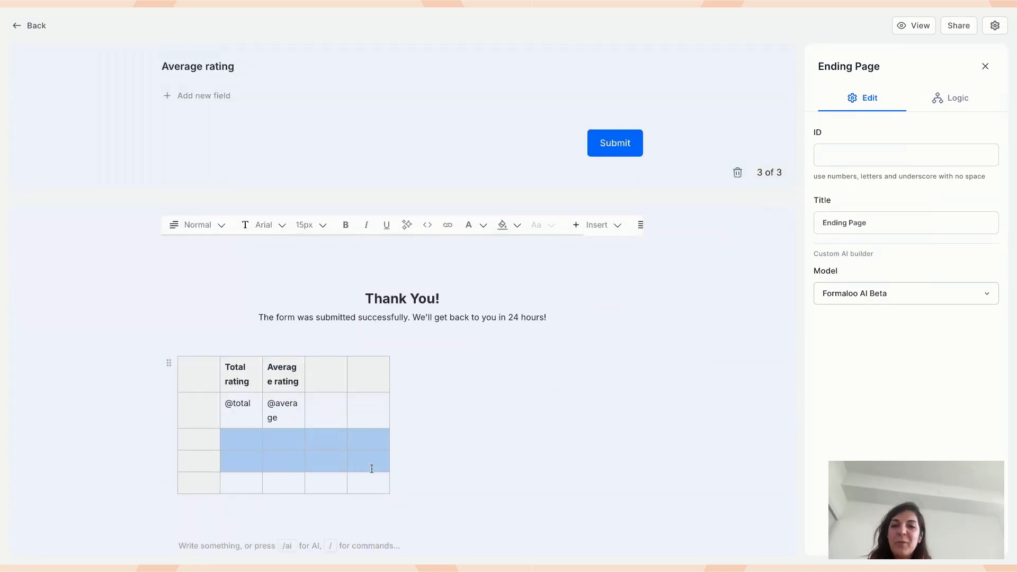
{"action": "left_click", "coordinate": [449, 301]}
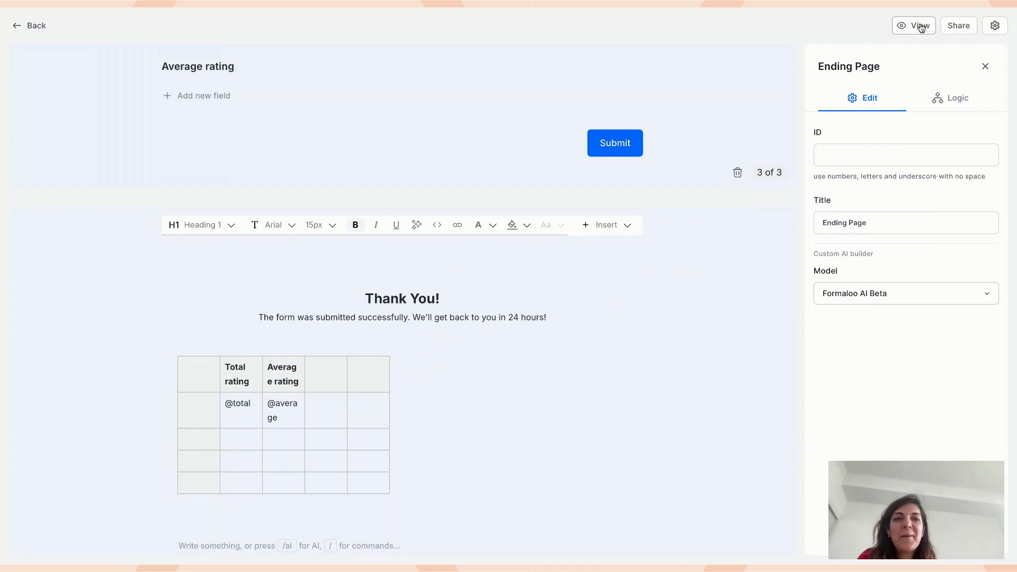
- Open the live form and complete its first page with the employee's name and a performance rating of 5
{"action": "left_click", "coordinate": [848, 28]}
{"action": "left_click", "coordinate": [903, 31]}
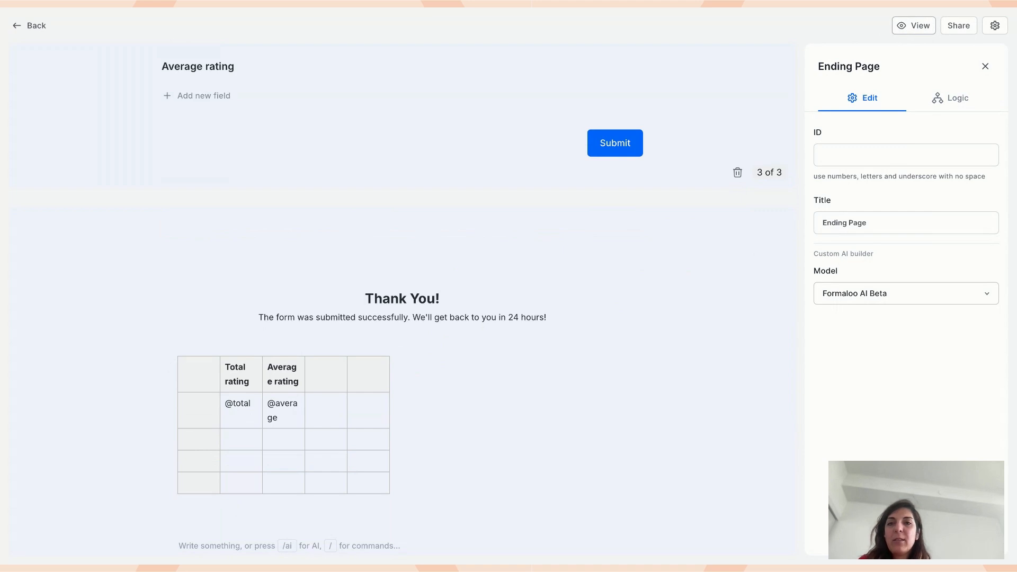
{"action": "type", "text": "Form"}
{"action": "key", "text": "ctrl+a"}
{"action": "type", "text": "Noah"}
{"action": "left_click", "coordinate": [689, 323]}
{"action": "left_click", "coordinate": [727, 358]}
- Rate Goals Achievement Score and Overall Performance five stars each, then submit the form and check the ratings table on the ending page
{"action": "left_click", "coordinate": [368, 280]}
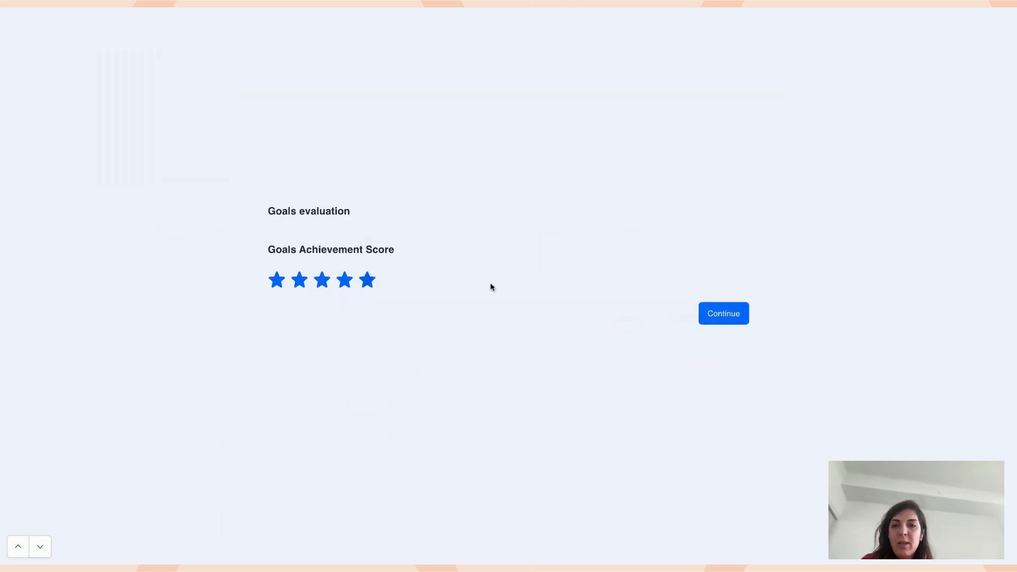
{"action": "left_click", "coordinate": [710, 318]}
{"action": "left_click", "coordinate": [368, 234]}
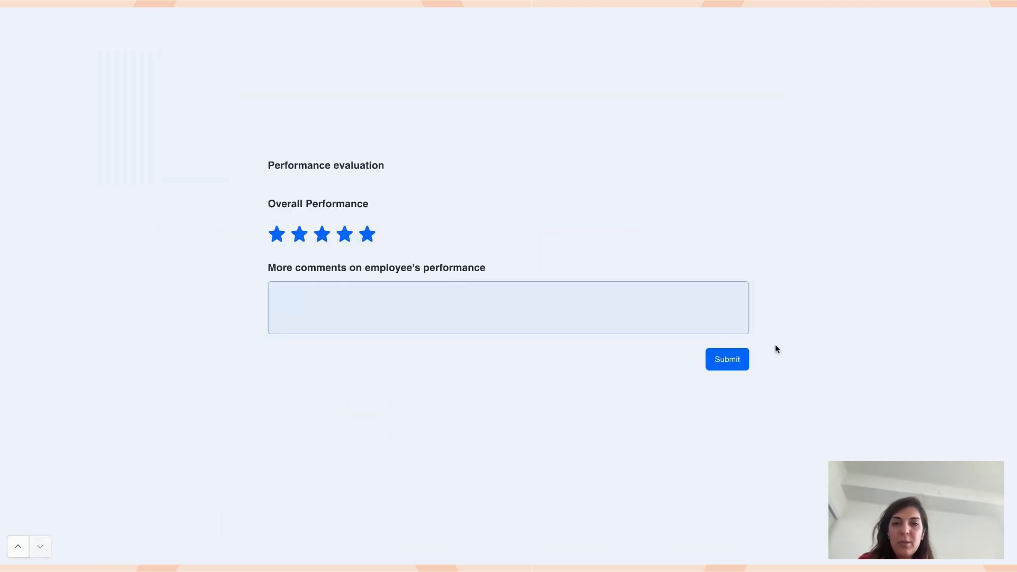
{"action": "left_click", "coordinate": [725, 359]}
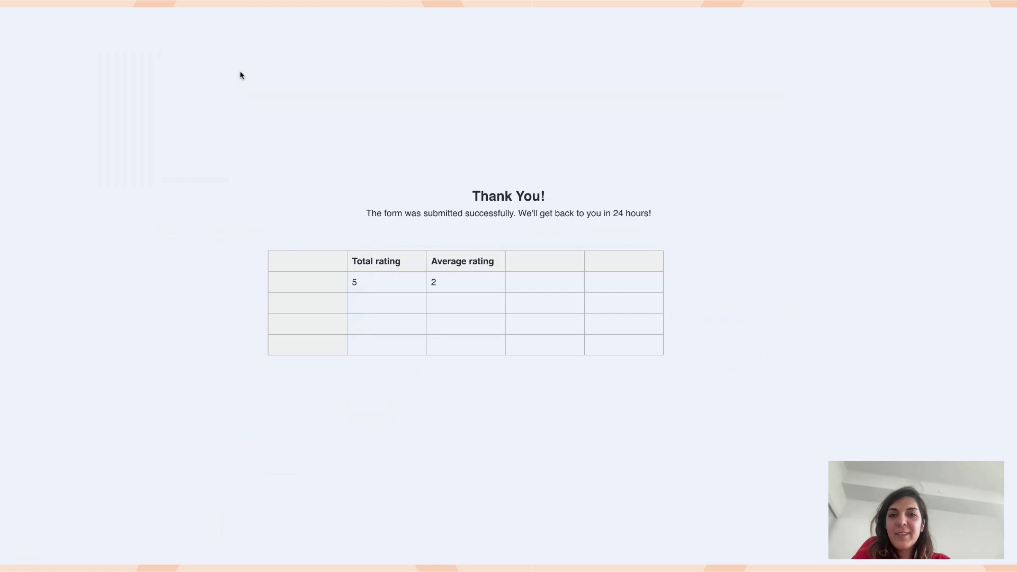
{"action": "left_click_drag", "start_coordinate": [353, 281], "coordinate": [364, 284]}
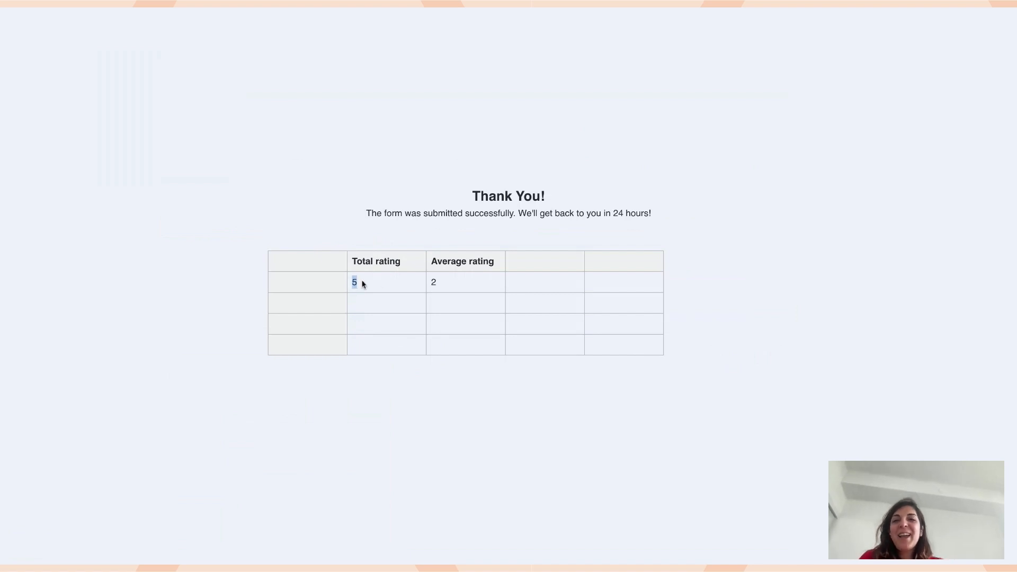
{"action": "left_click_drag", "start_coordinate": [429, 282], "coordinate": [435, 281]}
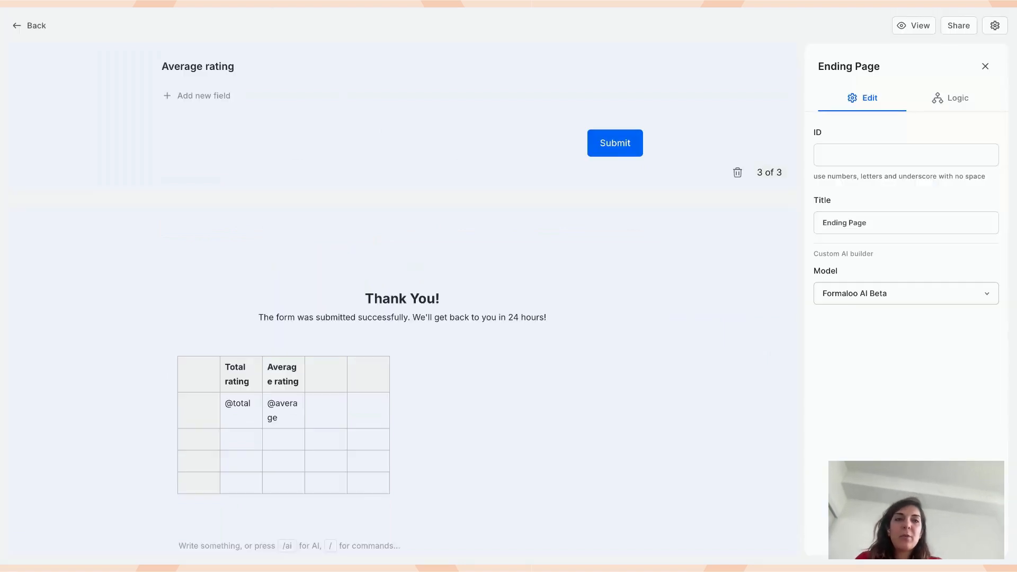
- Set the Average rating variable's maximum number of decimal places to 2
{"action": "scroll", "coordinate": [405, 188], "scroll_direction": "up", "scroll_amount": 5}
{"action": "left_click", "coordinate": [272, 272]}
{"action": "left_click", "coordinate": [830, 256]}
{"action": "left_click_drag", "start_coordinate": [830, 257], "coordinate": [818, 256]}
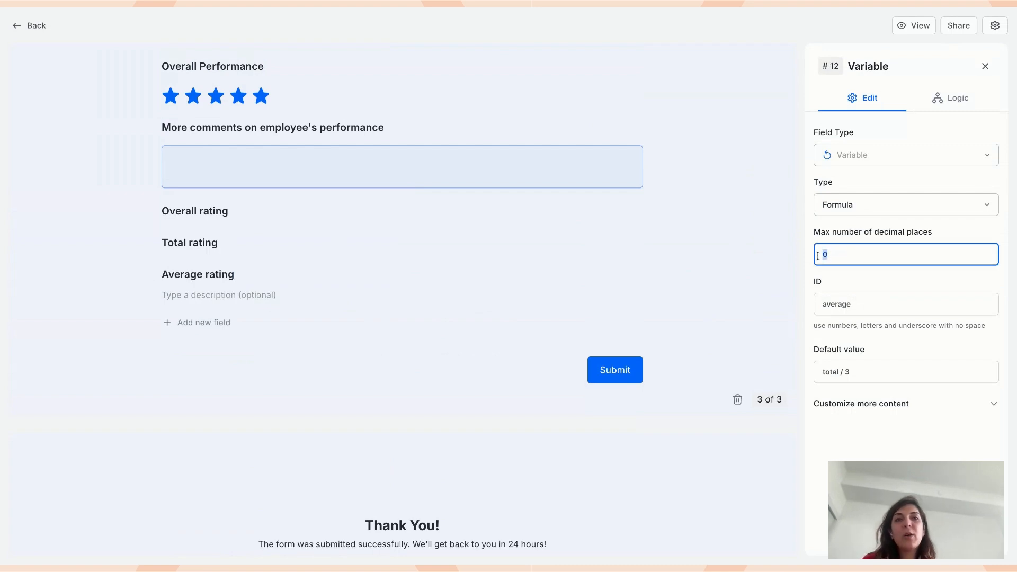
{"action": "type", "text": "2"}
{"action": "left_click", "coordinate": [948, 435]}
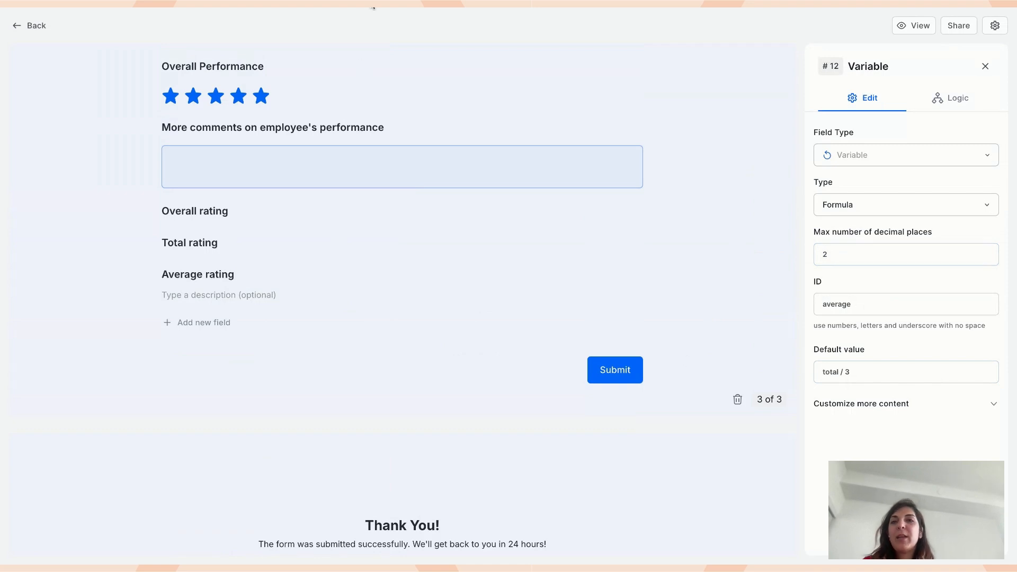
- Leave the form editor and examine the submitted entry across all columns of the Responses table, including the rating variables
{"action": "left_click", "coordinate": [29, 35]}
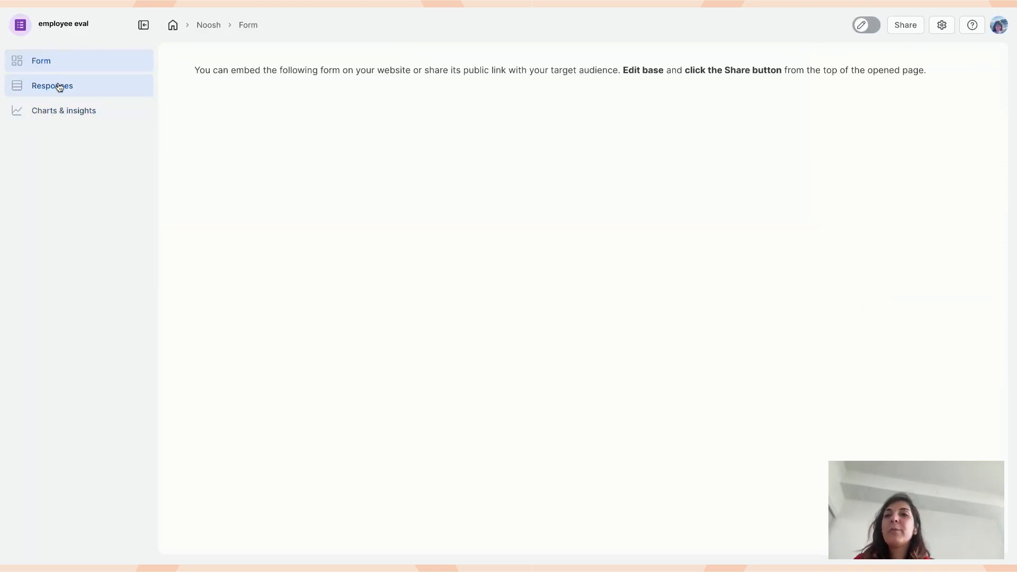
{"action": "left_click", "coordinate": [59, 86]}
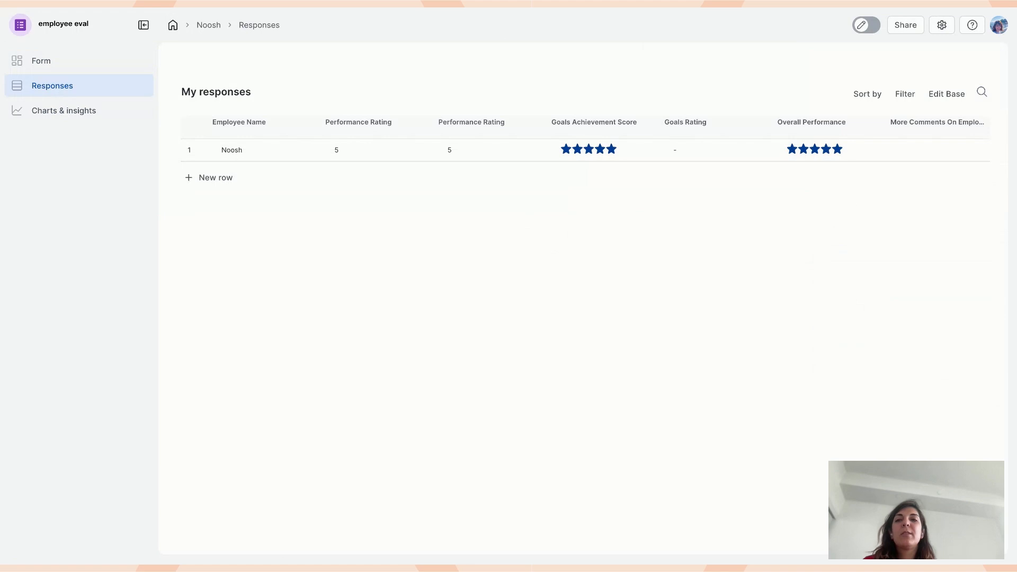
{"action": "scroll", "coordinate": [692, 152], "scroll_direction": "right", "scroll_amount": 7}
{"action": "scroll", "coordinate": [692, 150], "scroll_direction": "right", "scroll_amount": 5}
{"action": "scroll", "coordinate": [749, 155], "scroll_direction": "right", "scroll_amount": 1}
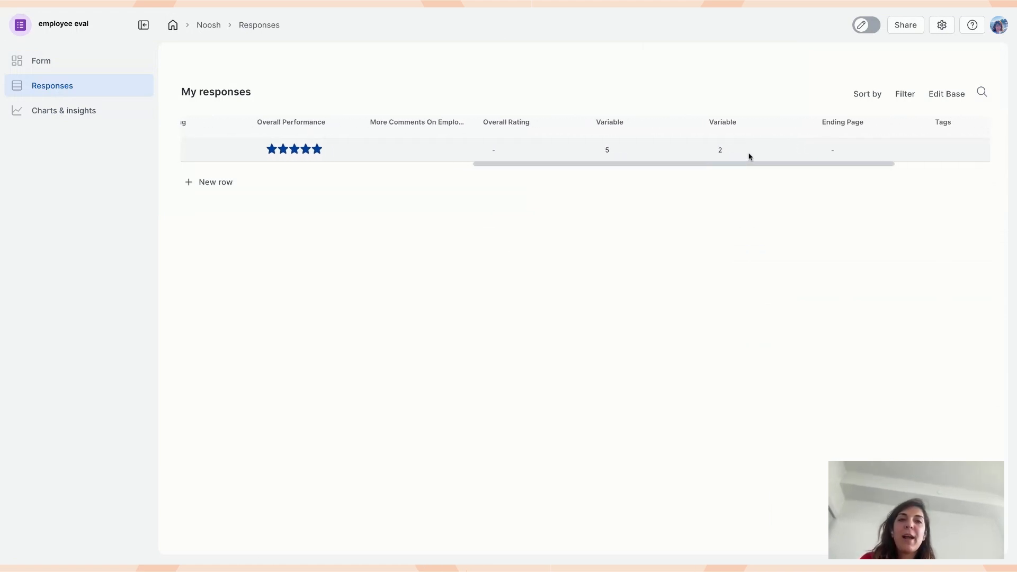
{"action": "scroll", "coordinate": [750, 155], "scroll_direction": "left", "scroll_amount": 10}
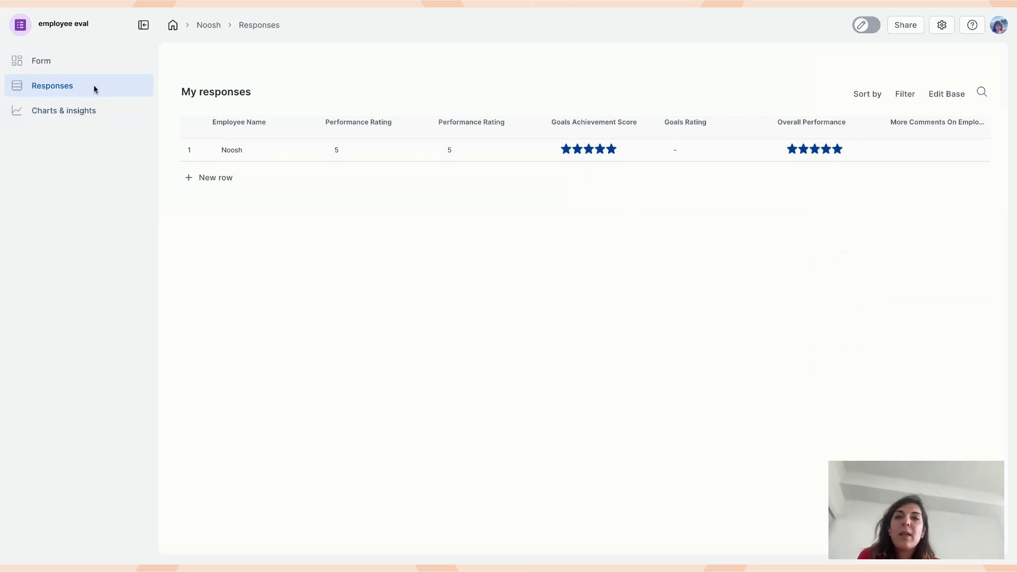
- Switch the employee eval app to edit mode and review the form charts in Charts & insights before returning to the Form page
{"action": "left_click", "coordinate": [866, 24]}
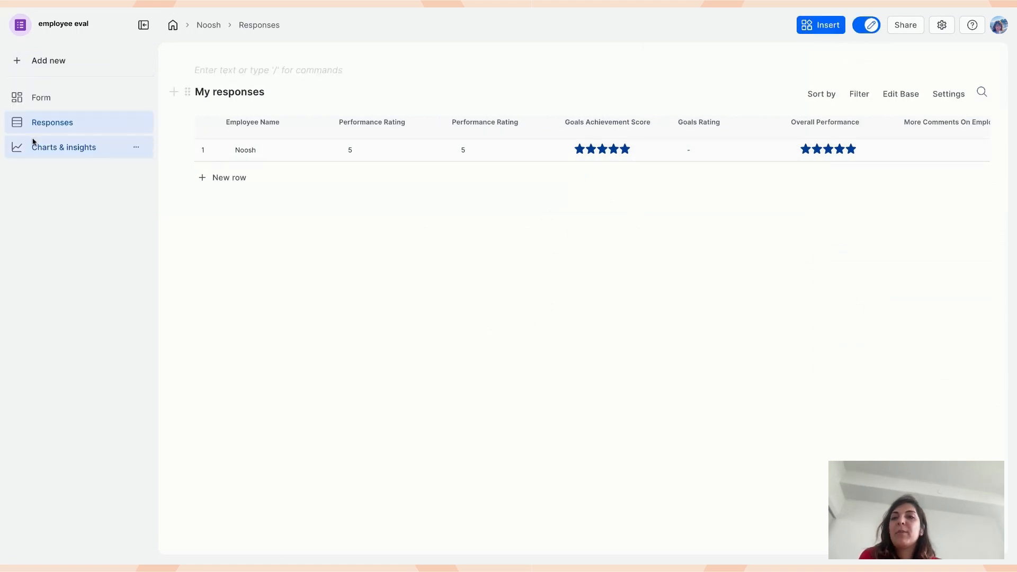
{"action": "left_click", "coordinate": [79, 151]}
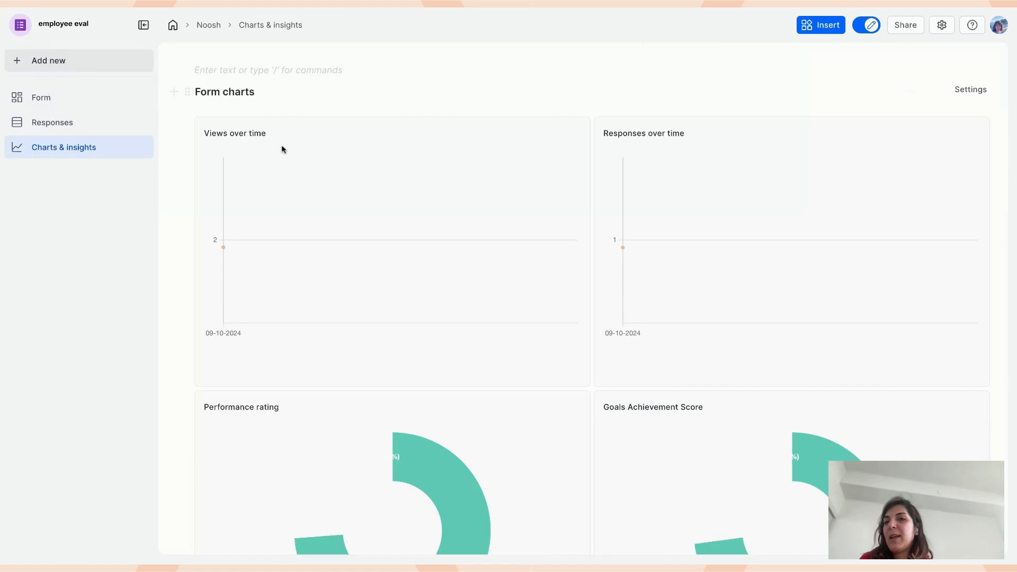
{"action": "scroll", "coordinate": [327, 263], "scroll_direction": "down", "scroll_amount": 5}
{"action": "scroll", "coordinate": [631, 431], "scroll_direction": "down", "scroll_amount": 3}
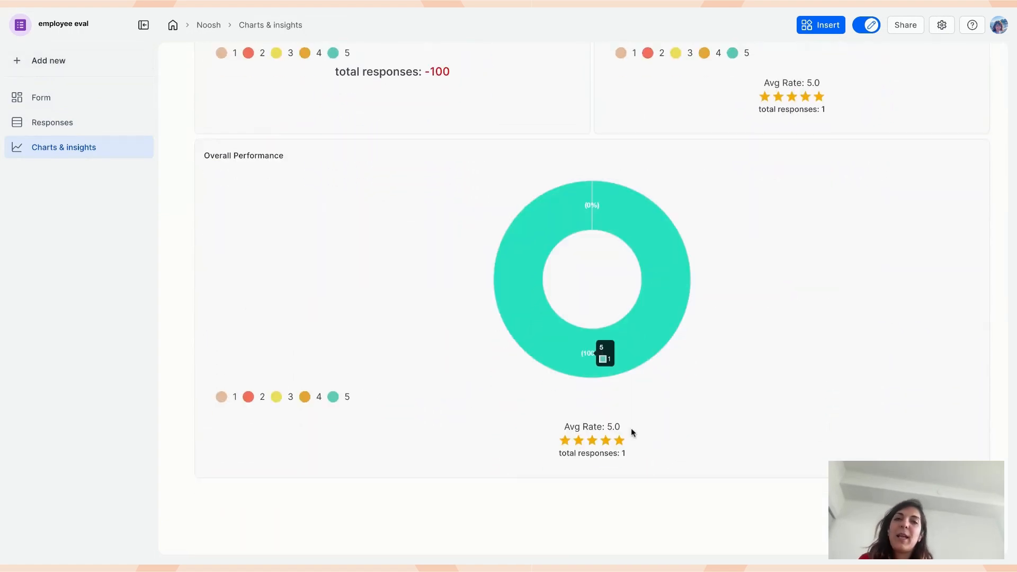
{"action": "scroll", "coordinate": [632, 431], "scroll_direction": "up", "scroll_amount": 10}
{"action": "left_click", "coordinate": [43, 97]}
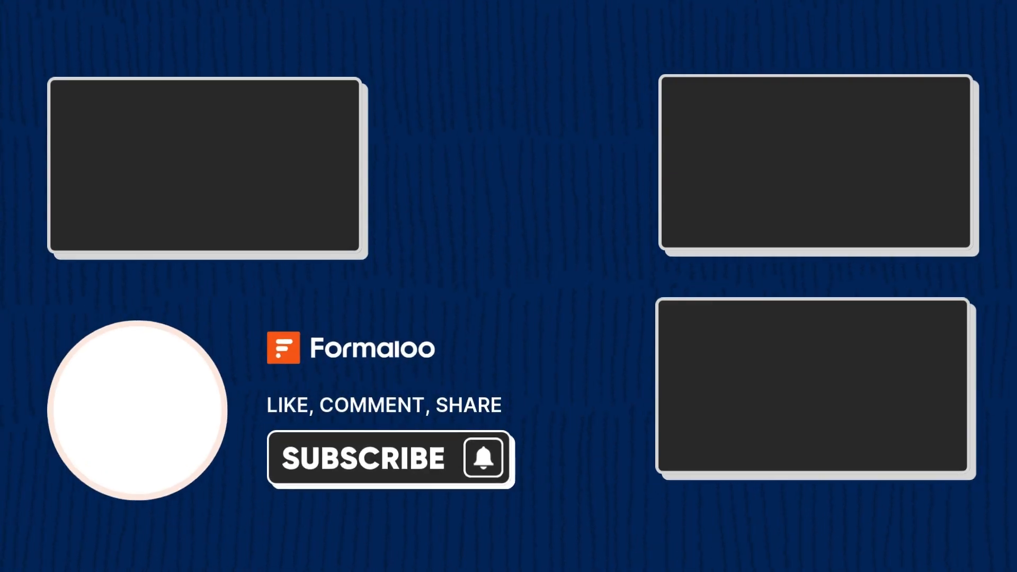